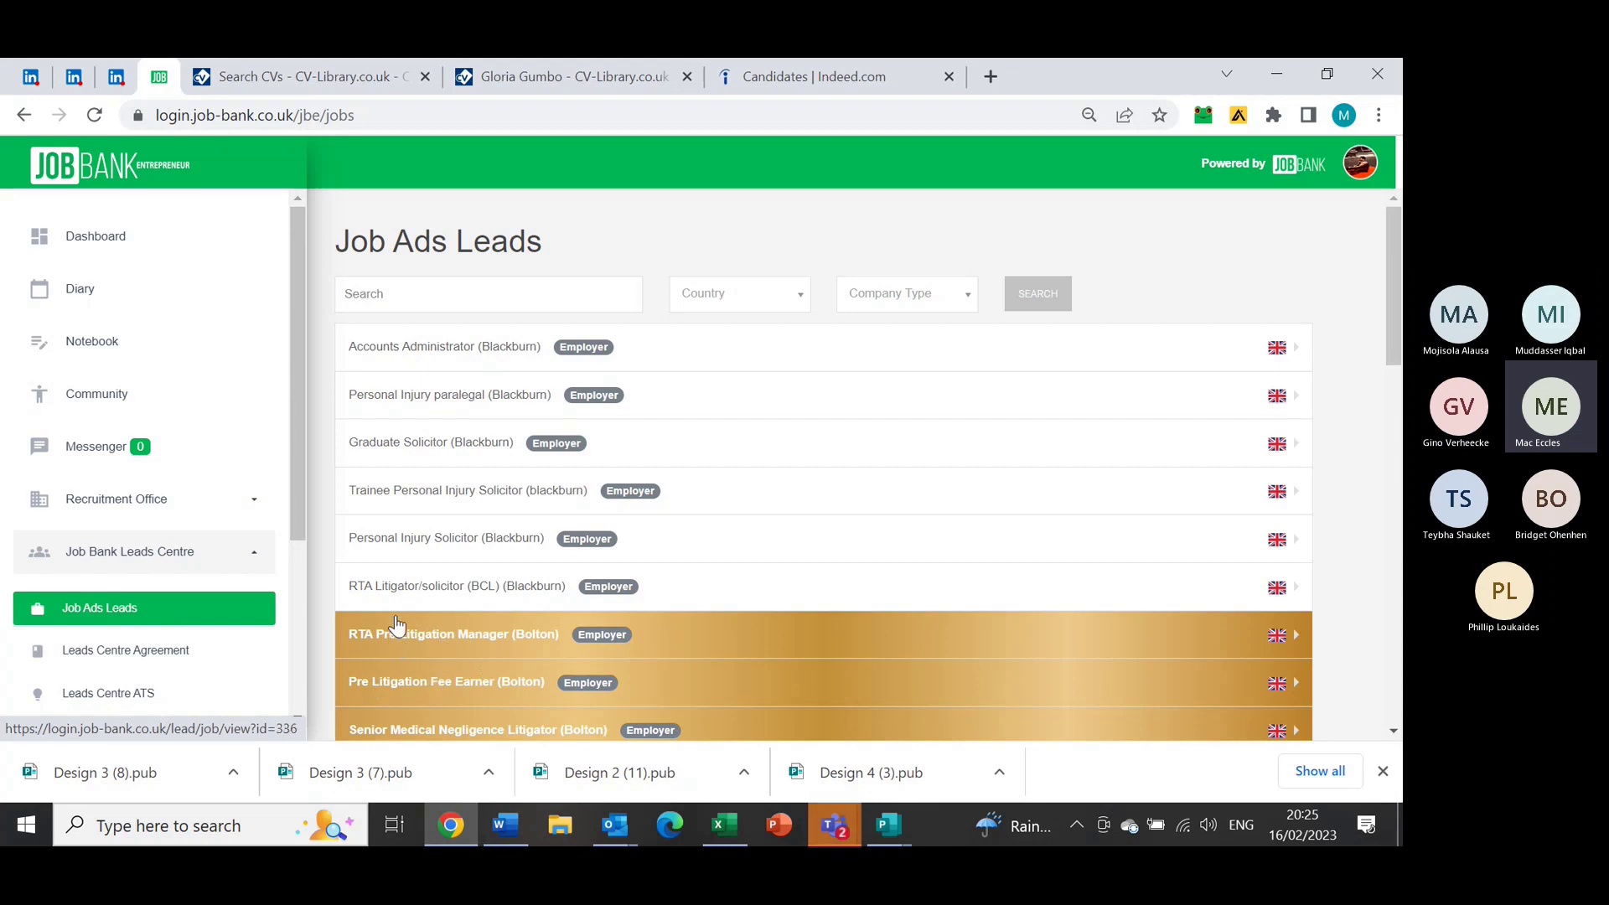
Open the RTA Pre Litigation Manager lead and highlight its fee and rebate period terms
left_click(468, 650)
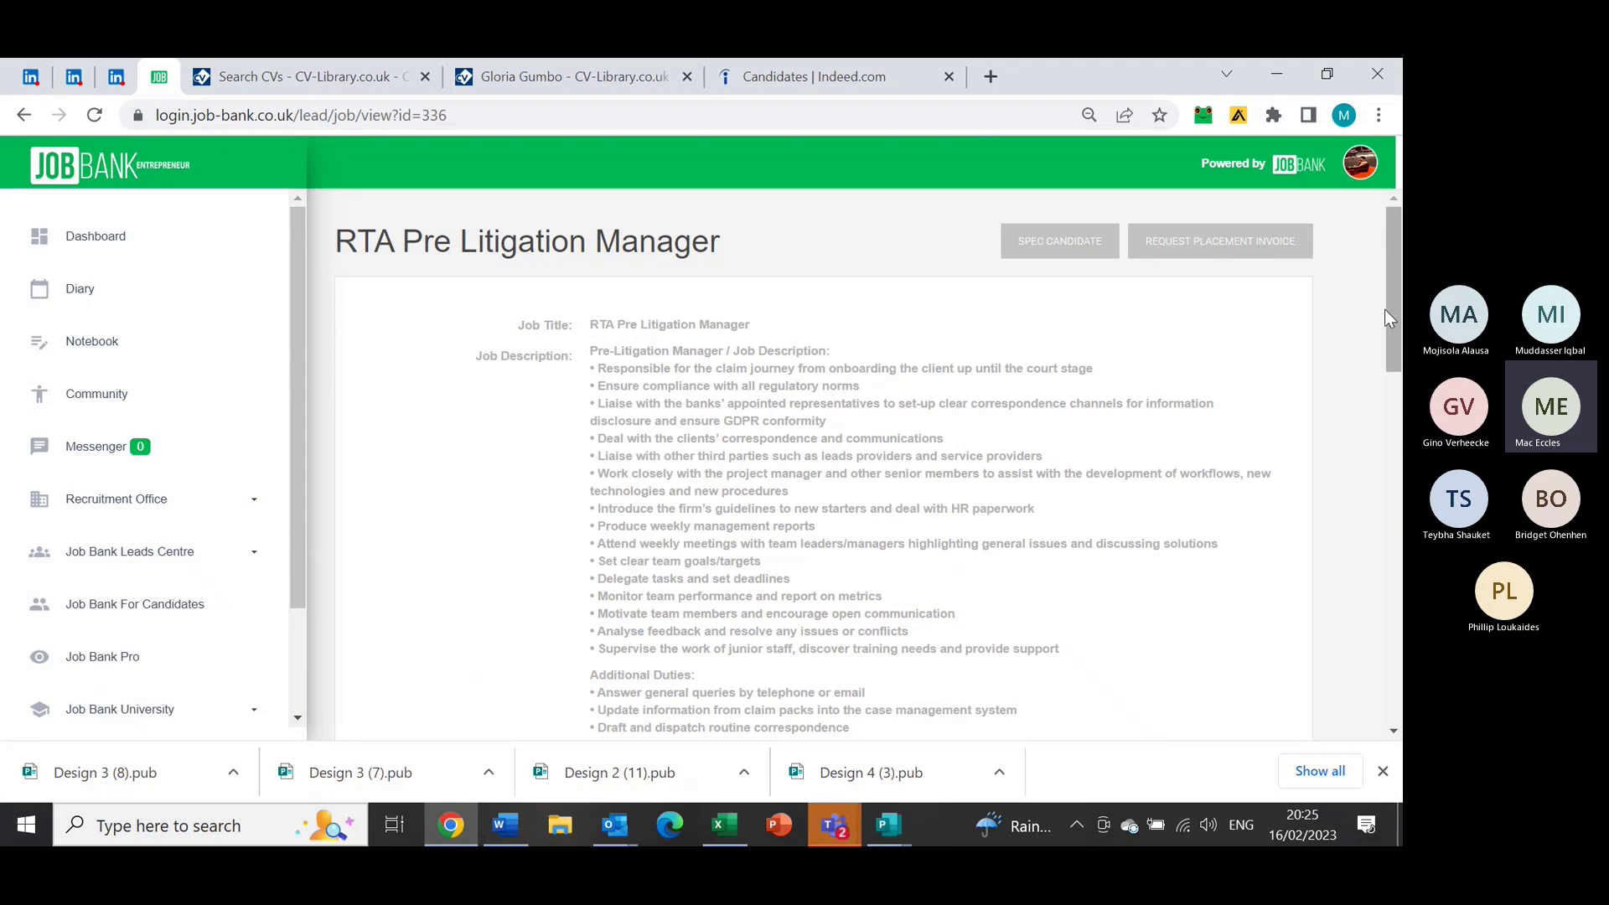
left_click_drag(1390, 310, 1393, 608)
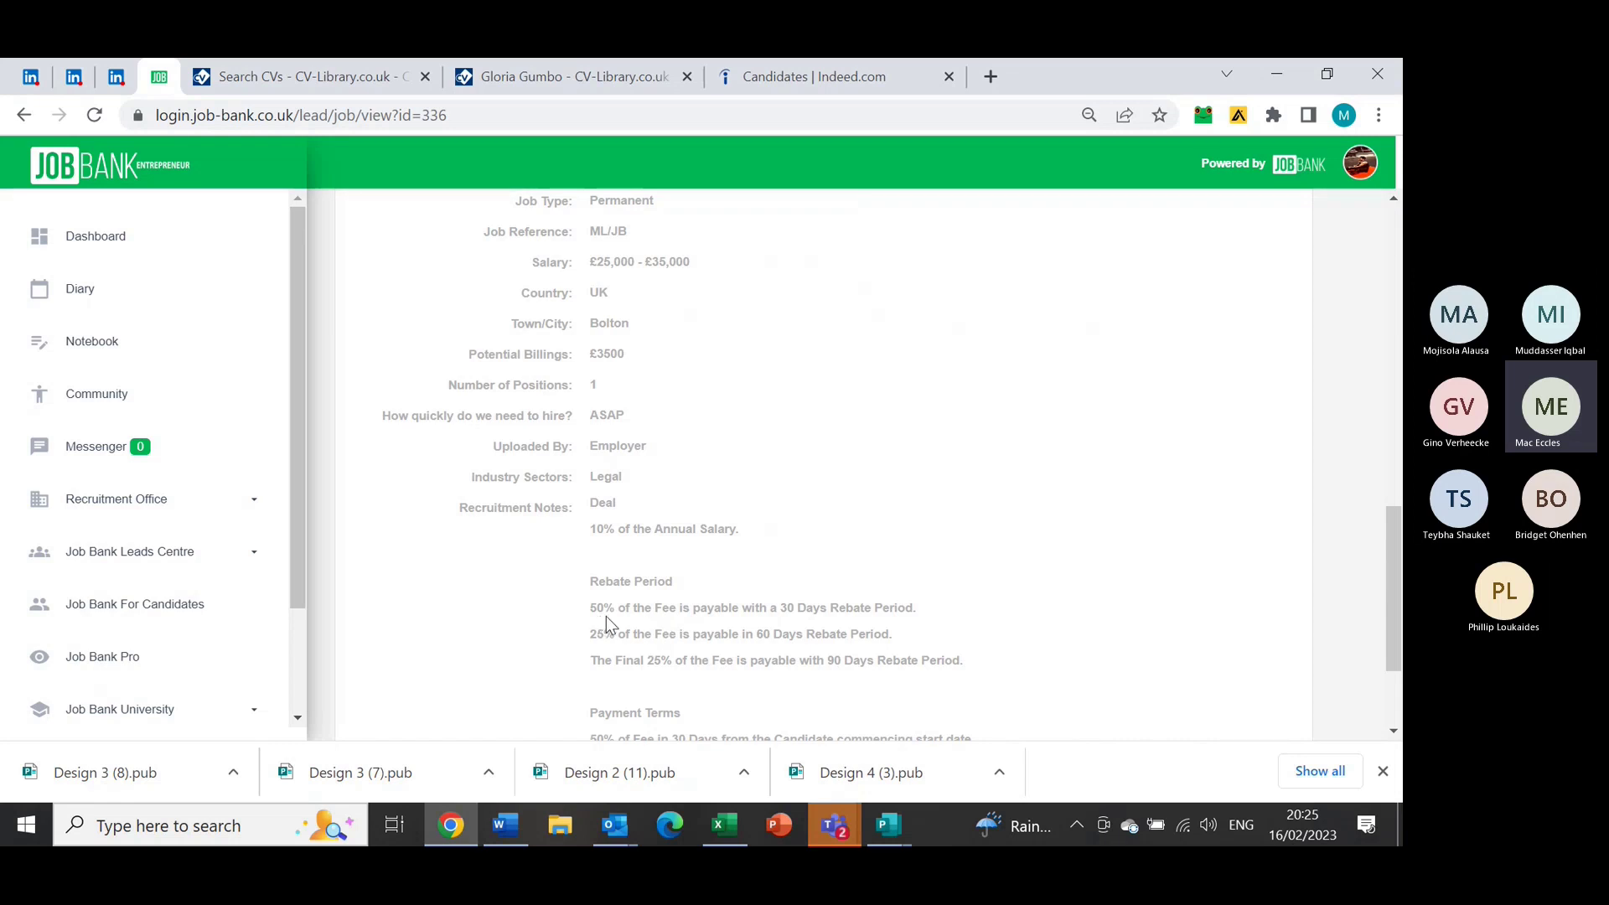
left_click_drag(596, 612, 848, 609)
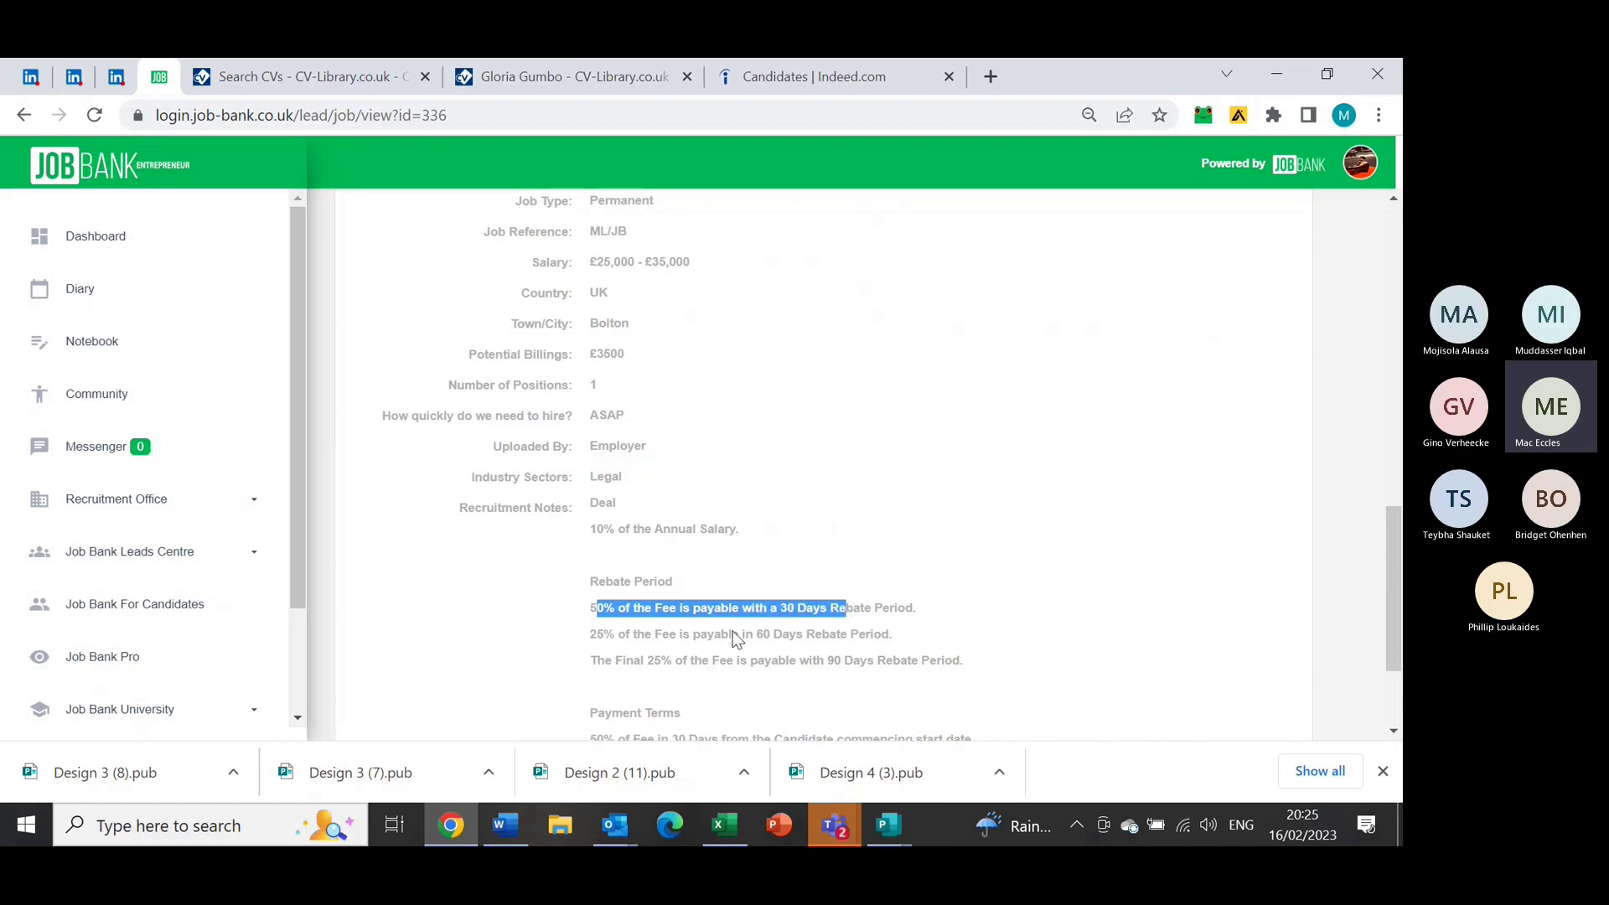
left_click_drag(579, 631, 736, 639)
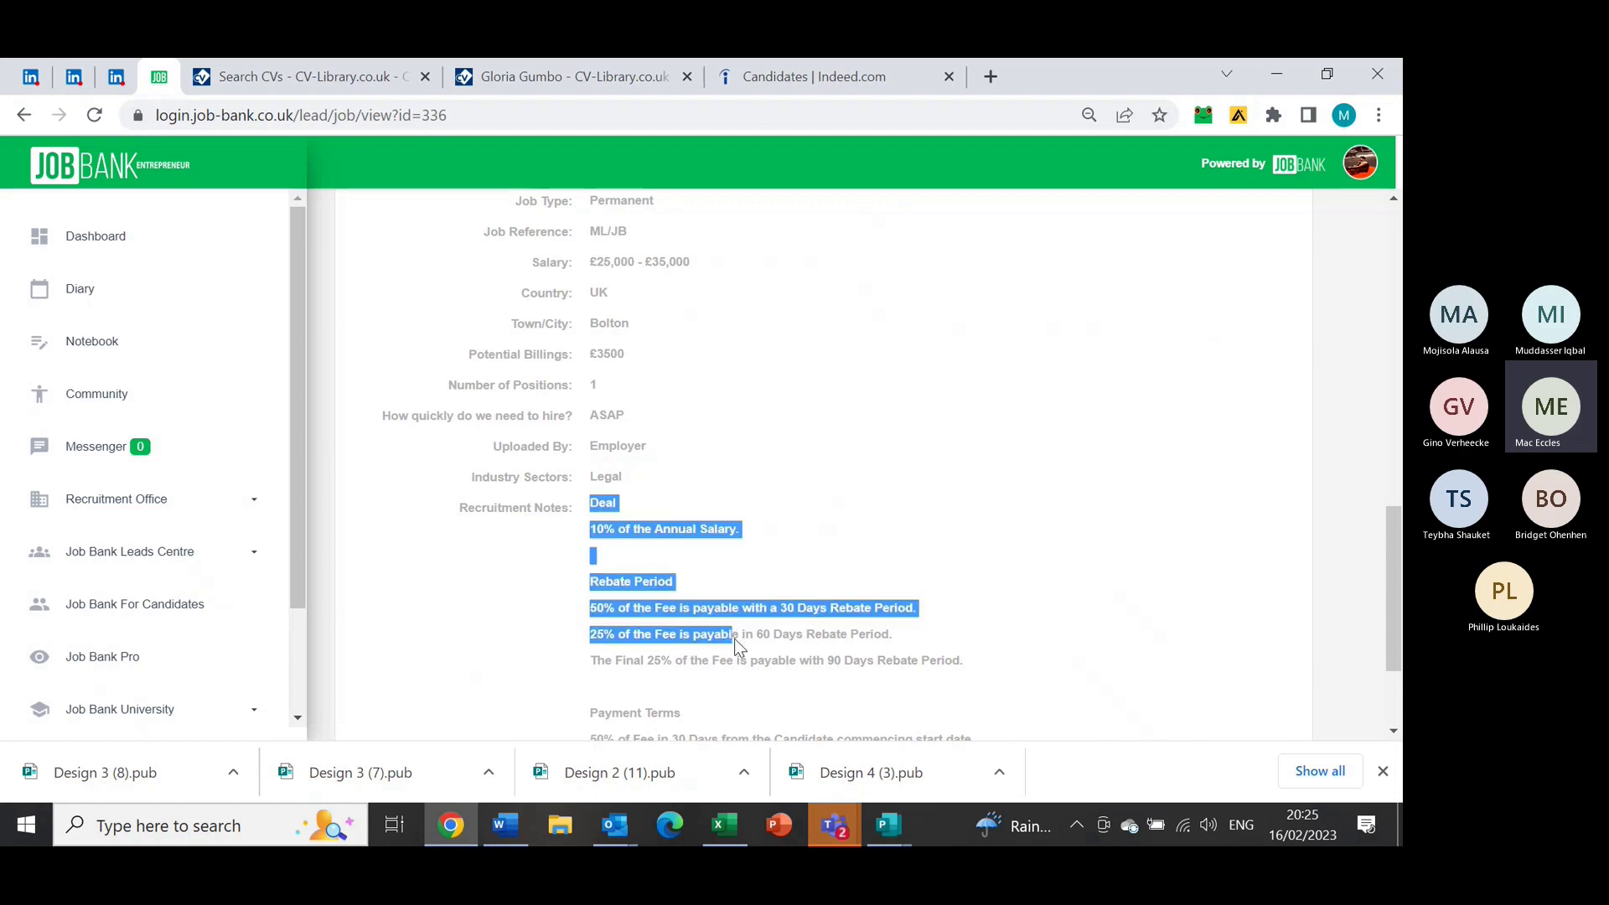
left_click(595, 664)
left_click_drag(595, 662, 773, 684)
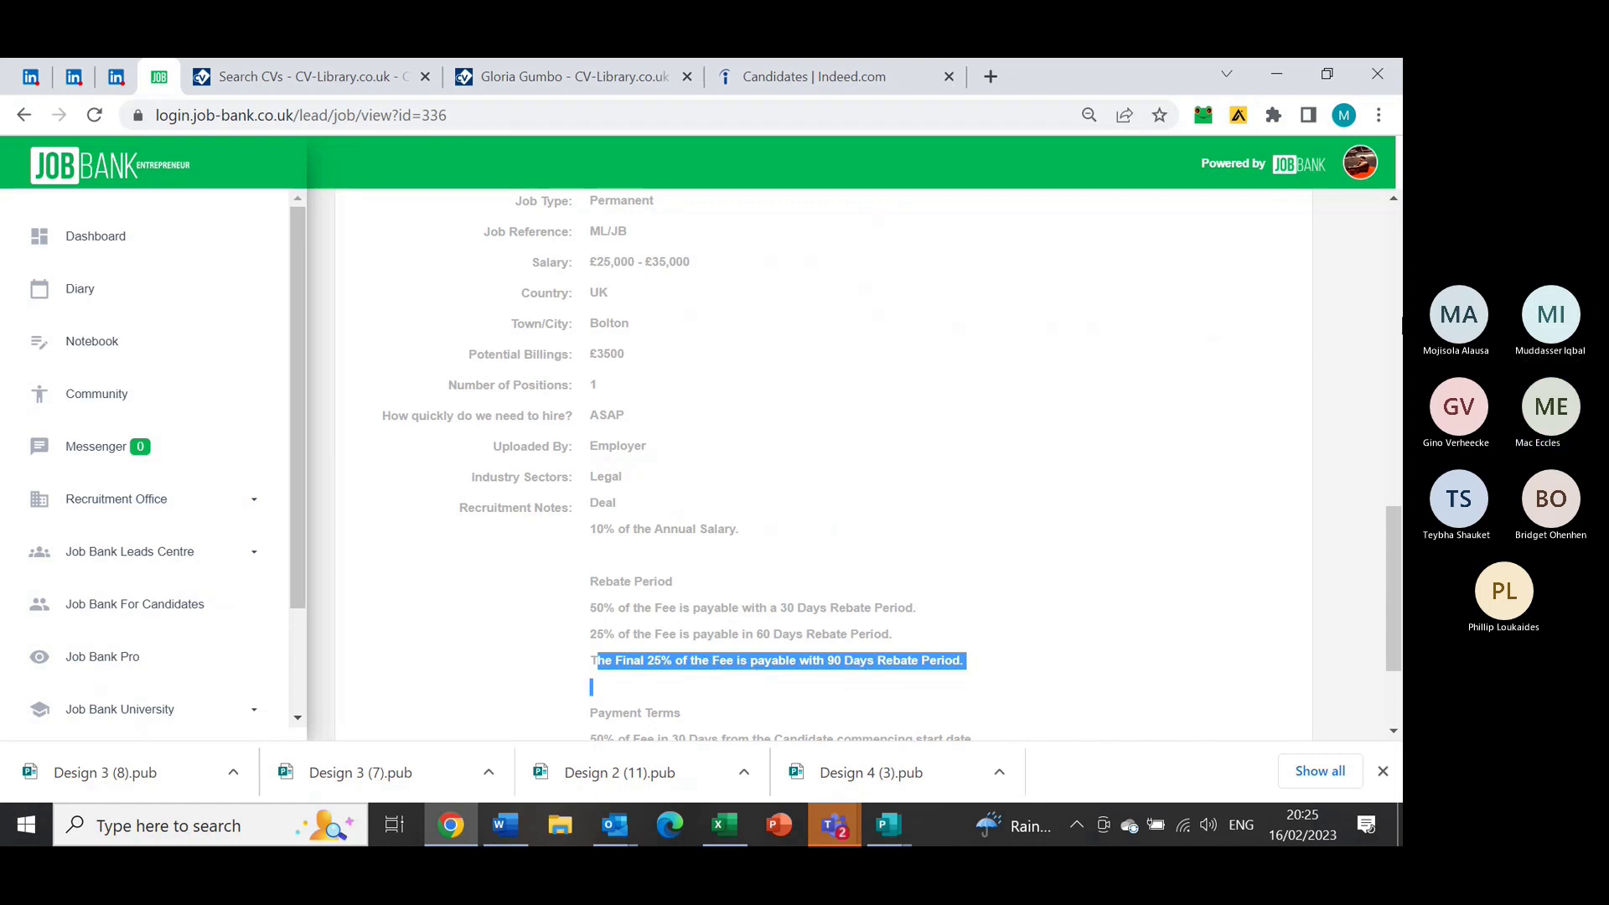
left_click_drag(1391, 518, 1333, 205)
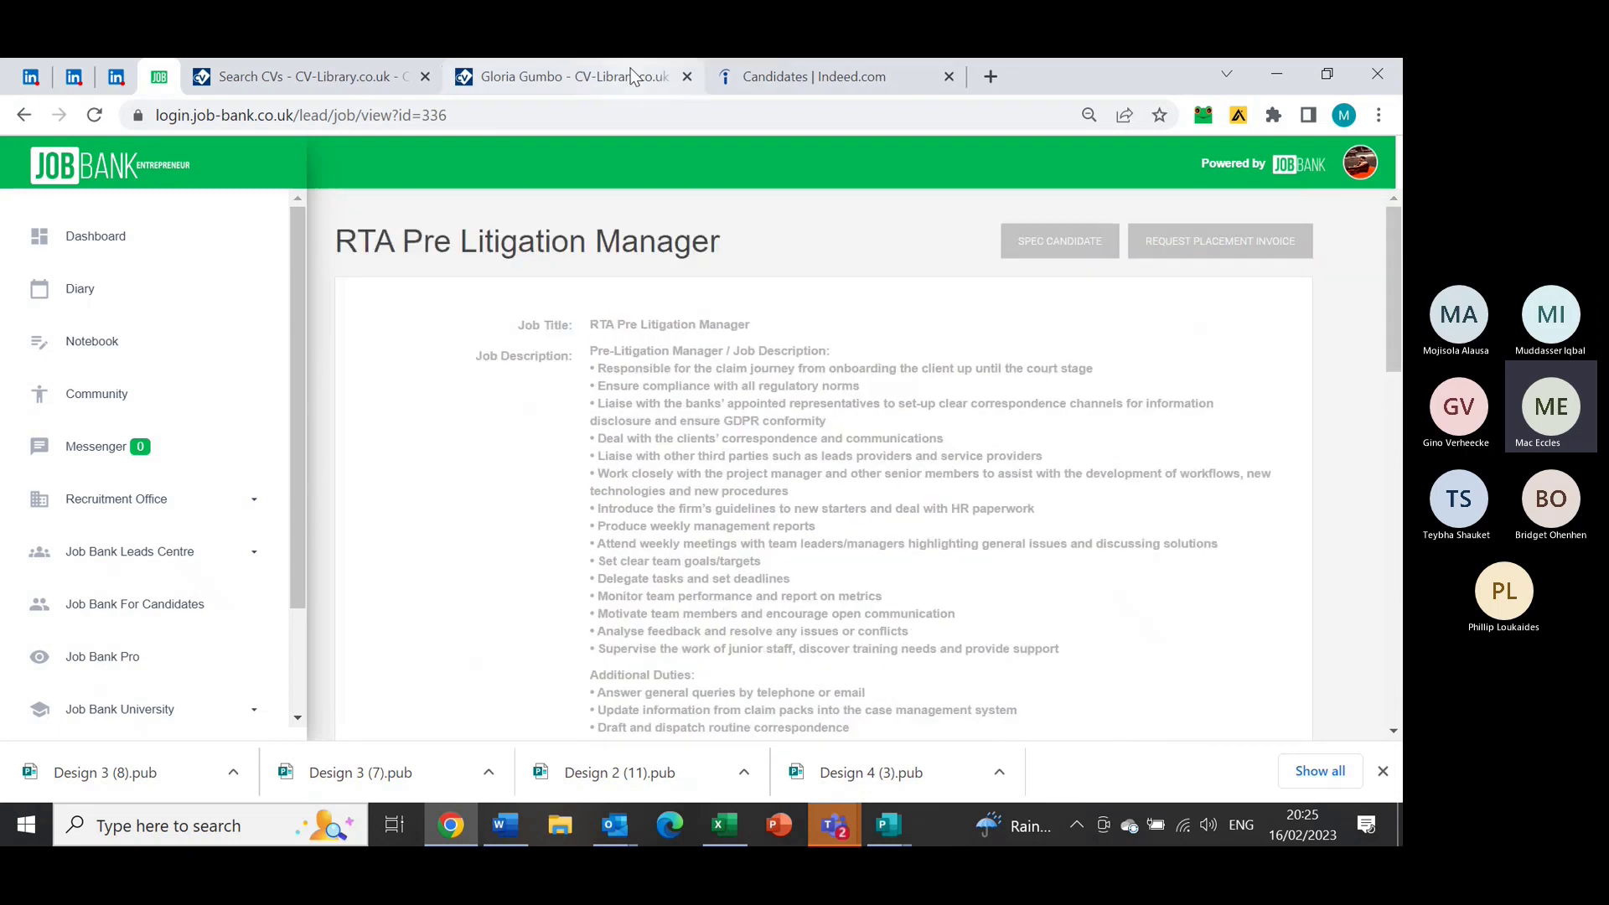
Review the Accounts Administrator lead's fixed fee and rebate notes, then return to Job Ads Leads
left_click(26, 116)
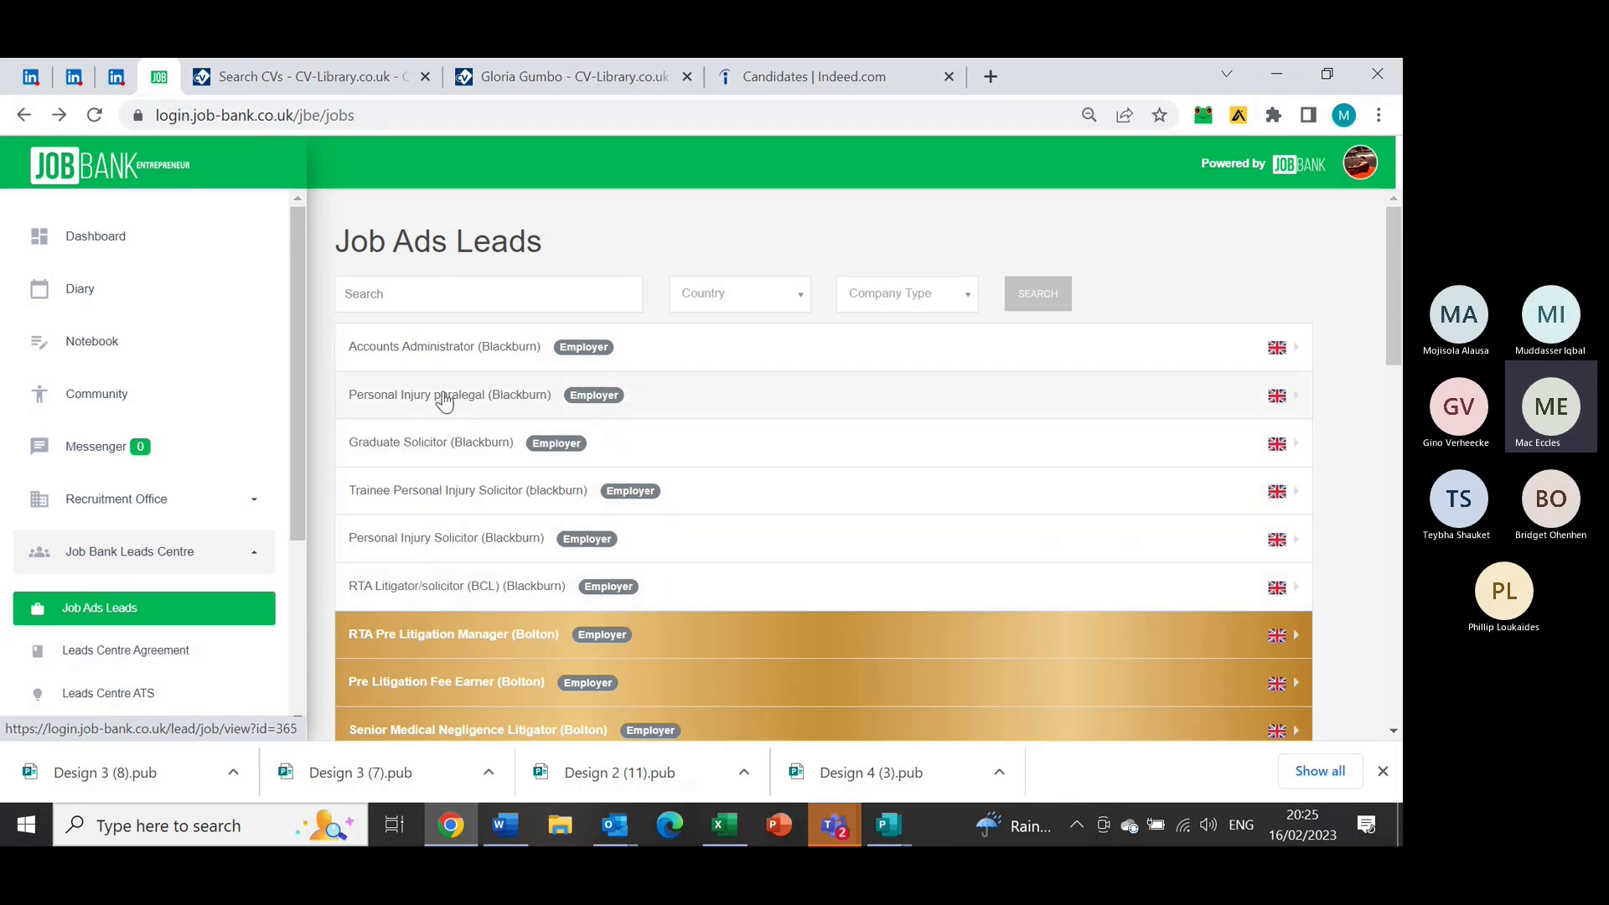
left_click(451, 361)
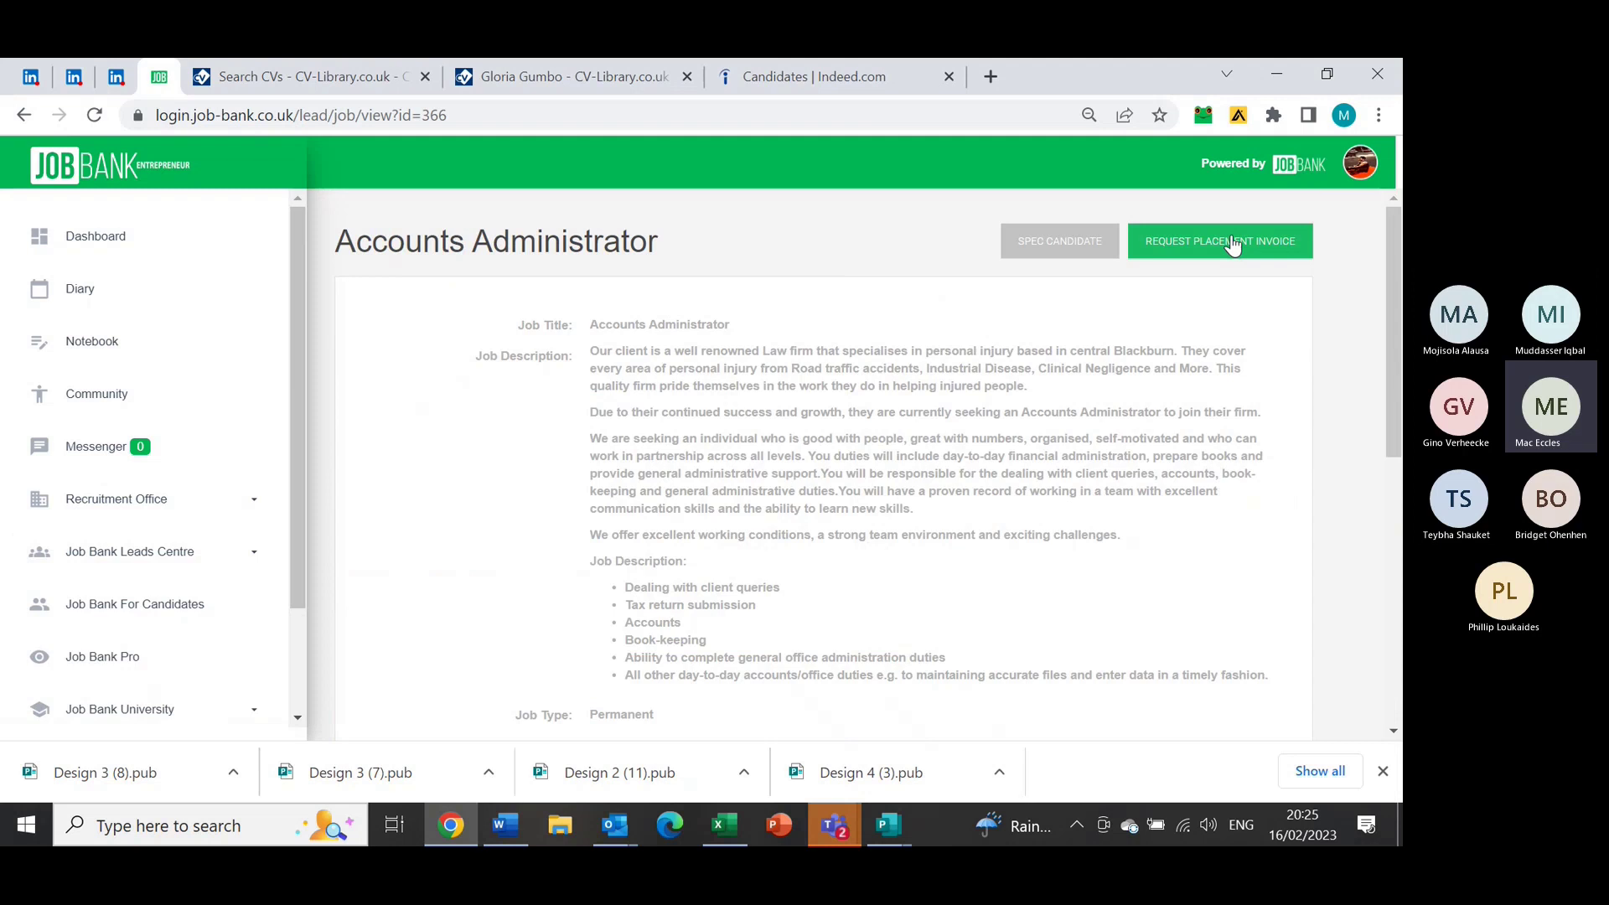
left_click_drag(1400, 292, 1401, 558)
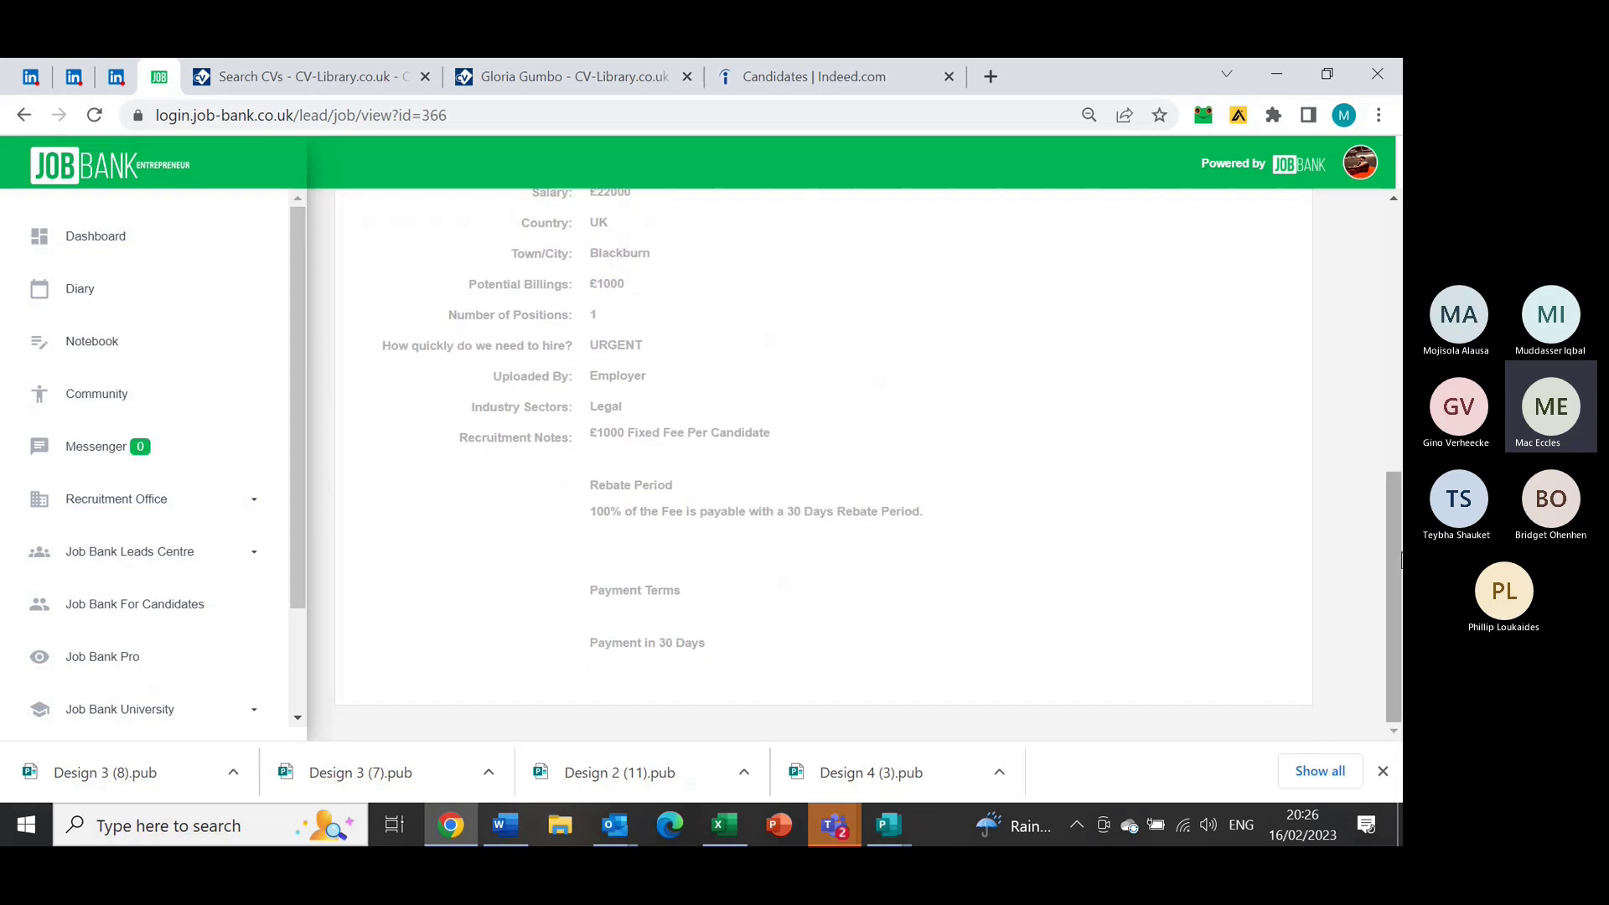
left_click_drag(585, 509, 807, 536)
left_click(601, 523)
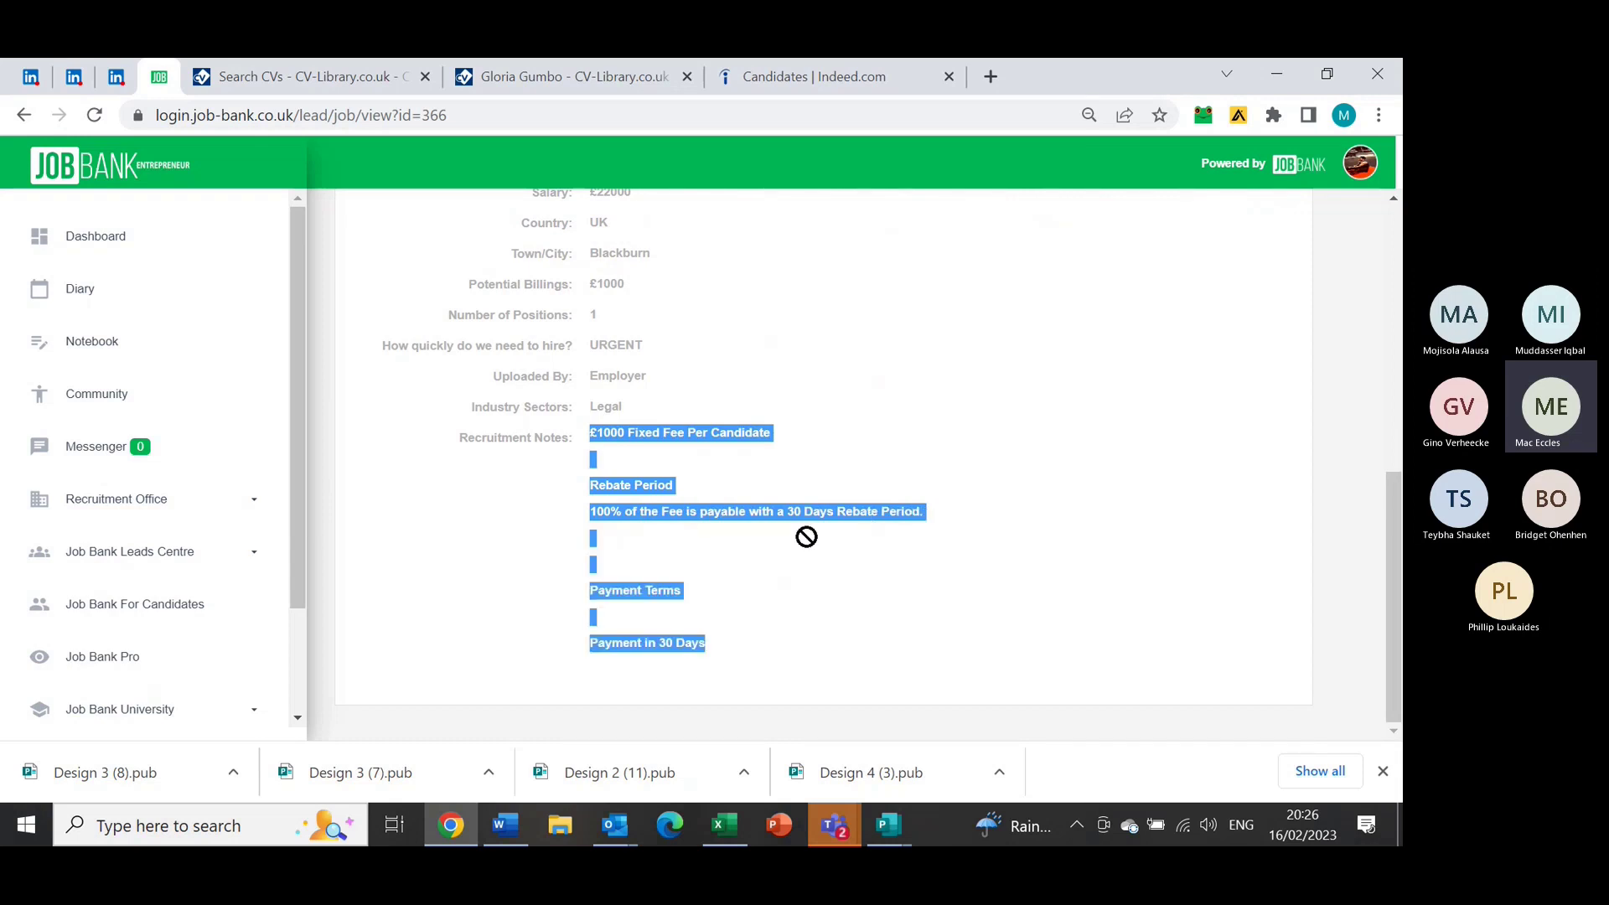
left_click(822, 466)
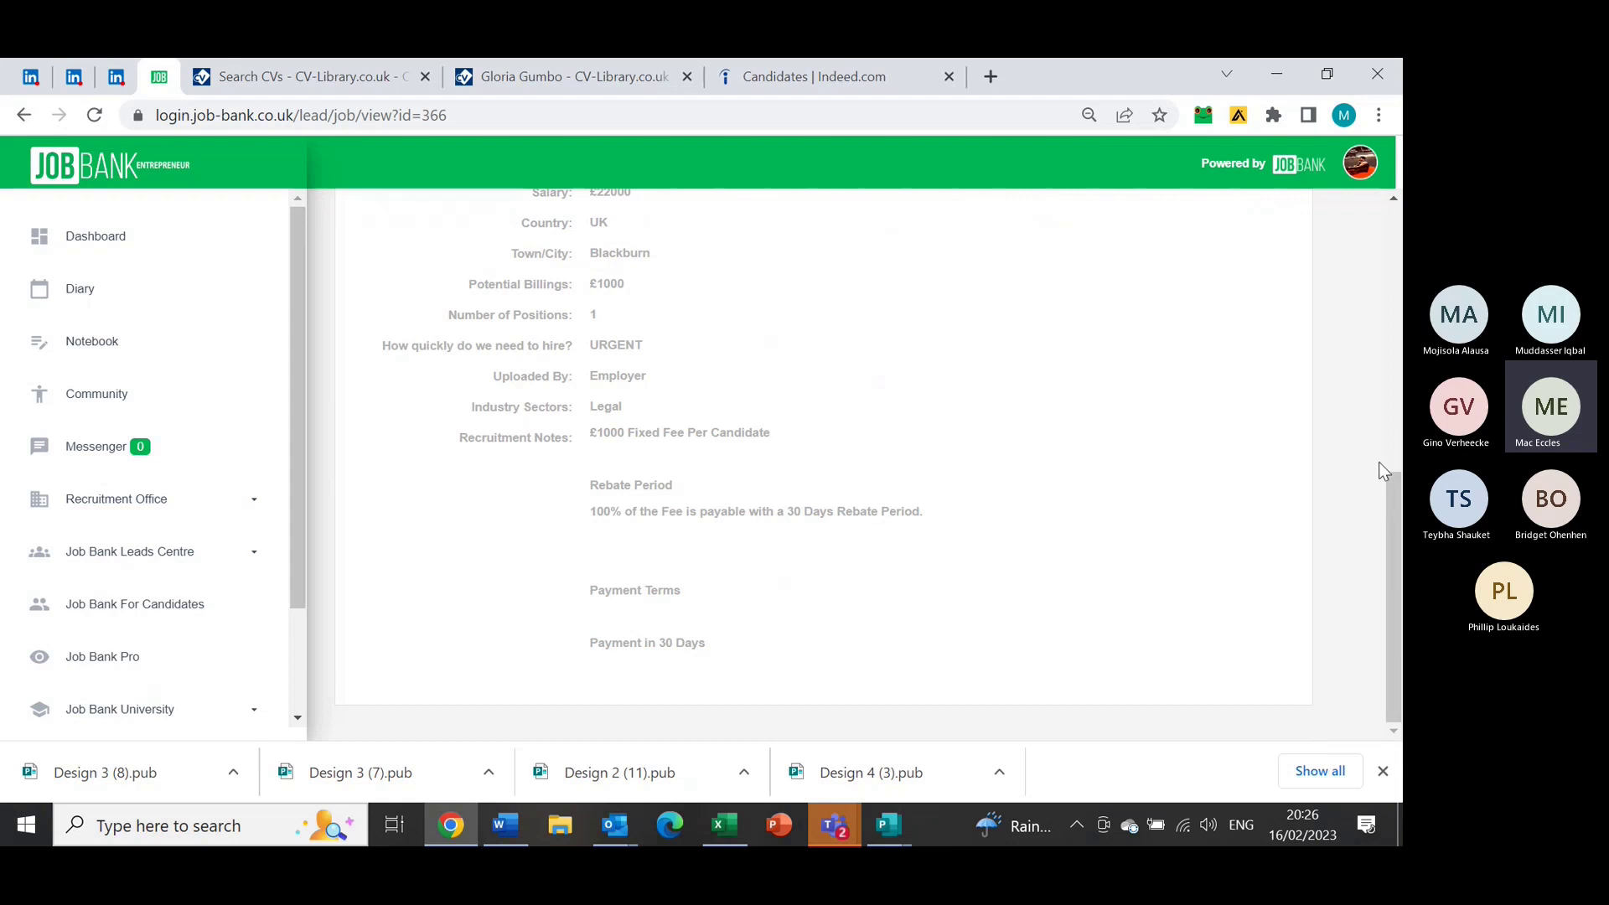
left_click_drag(1390, 510, 1382, 389)
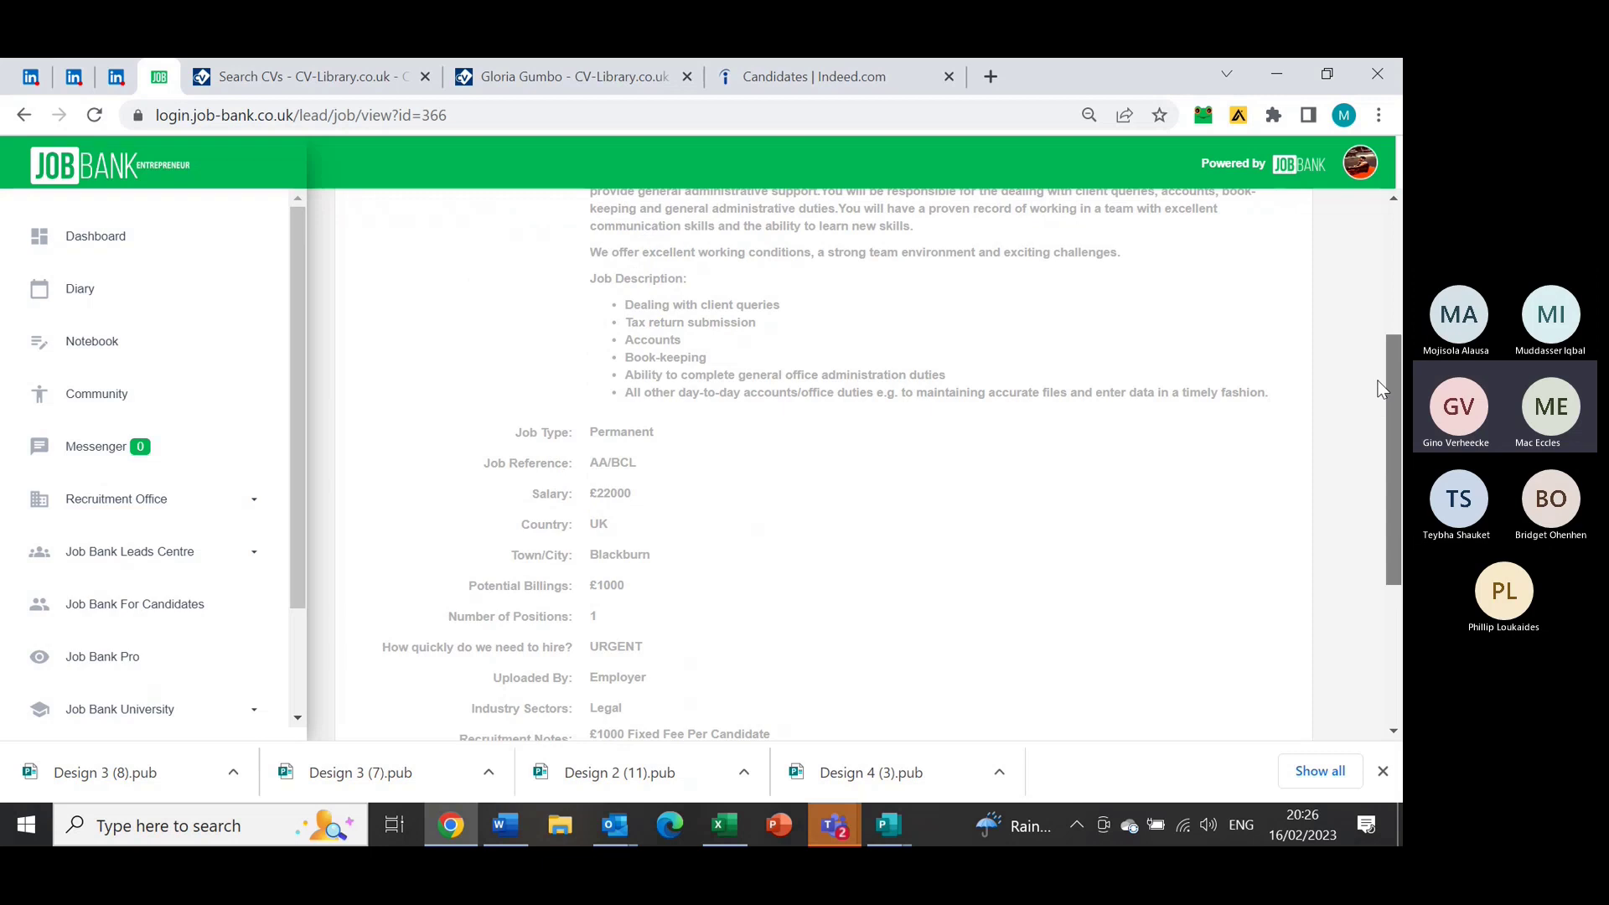
left_click_drag(1381, 388, 1392, 344)
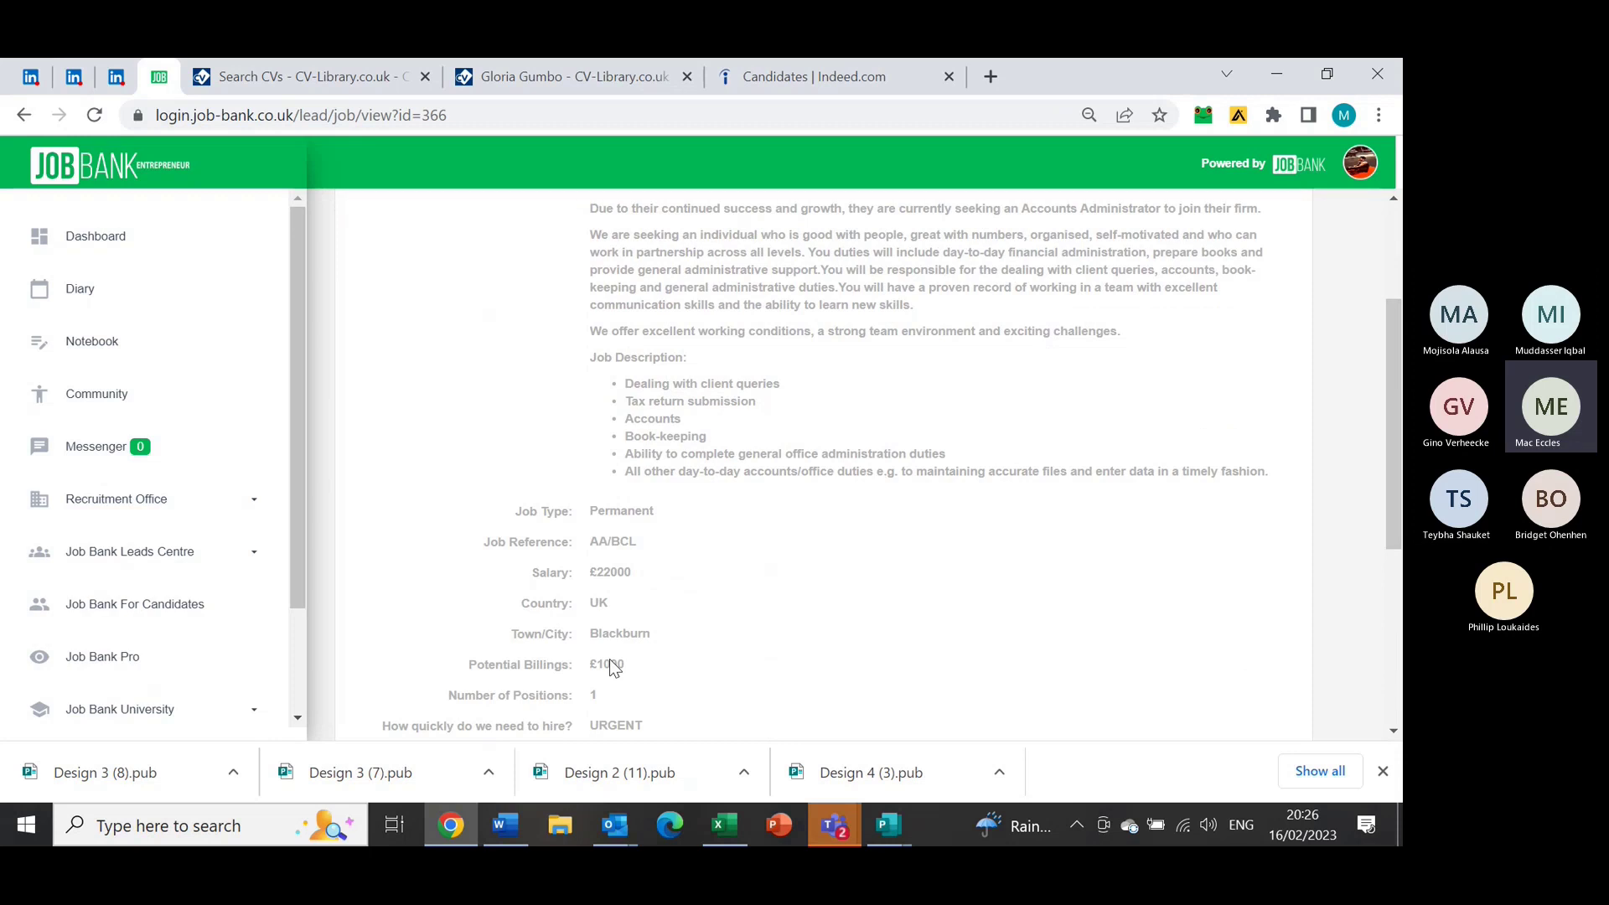
left_click(23, 116)
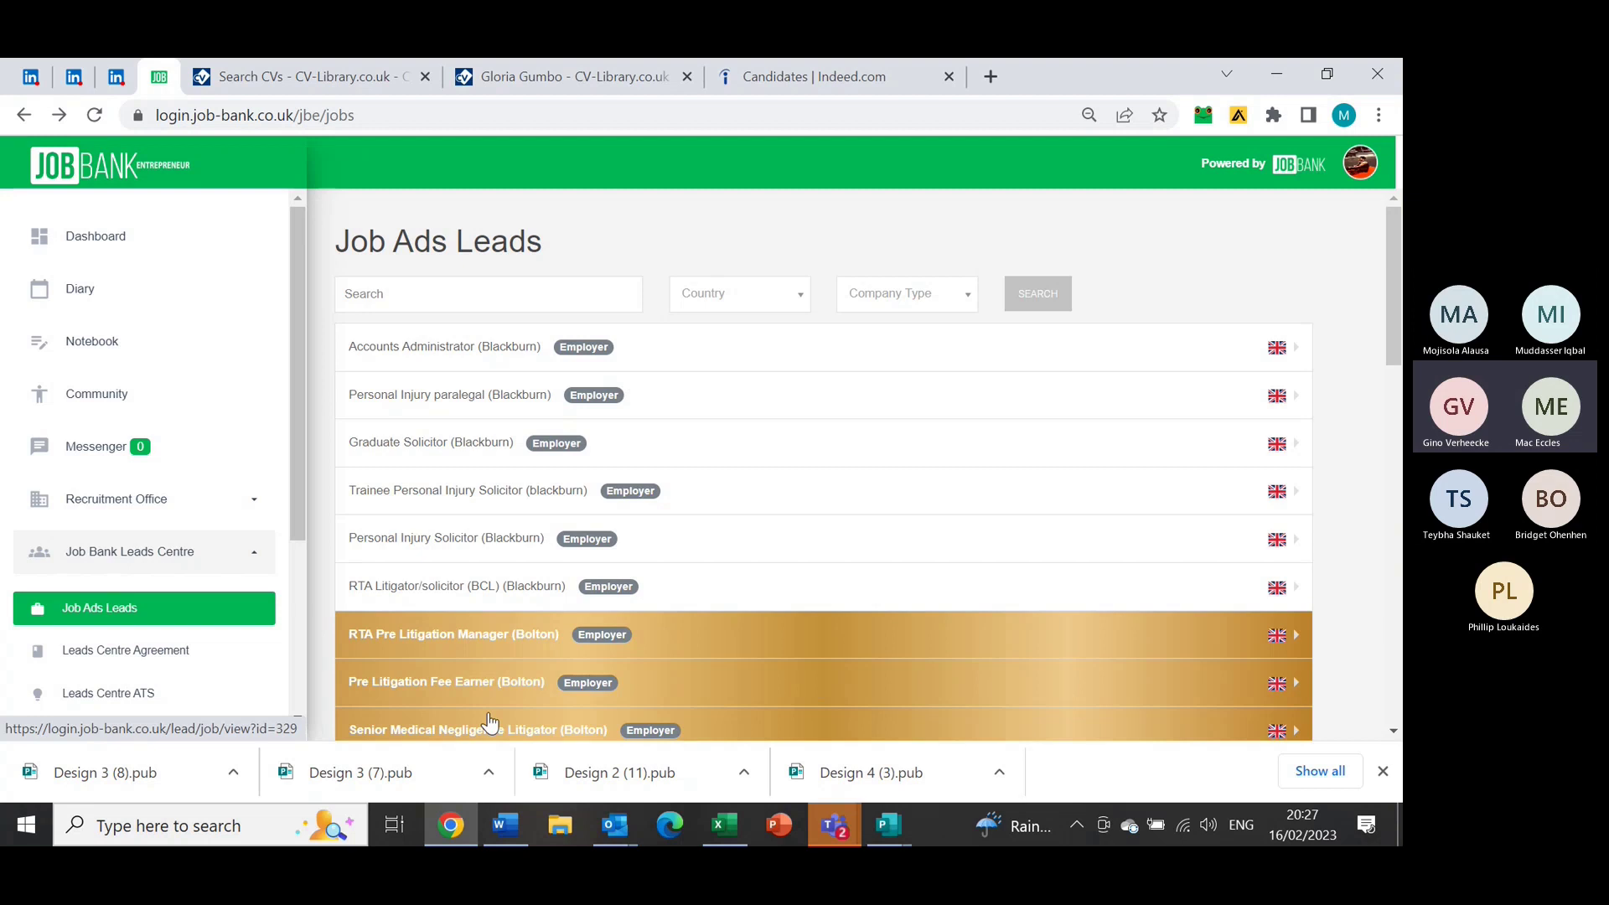
Open the Pre Litigation Fee Earner (Bolton) lead and compare its description with the LinkedIn post
left_click_drag(1396, 327, 1401, 368)
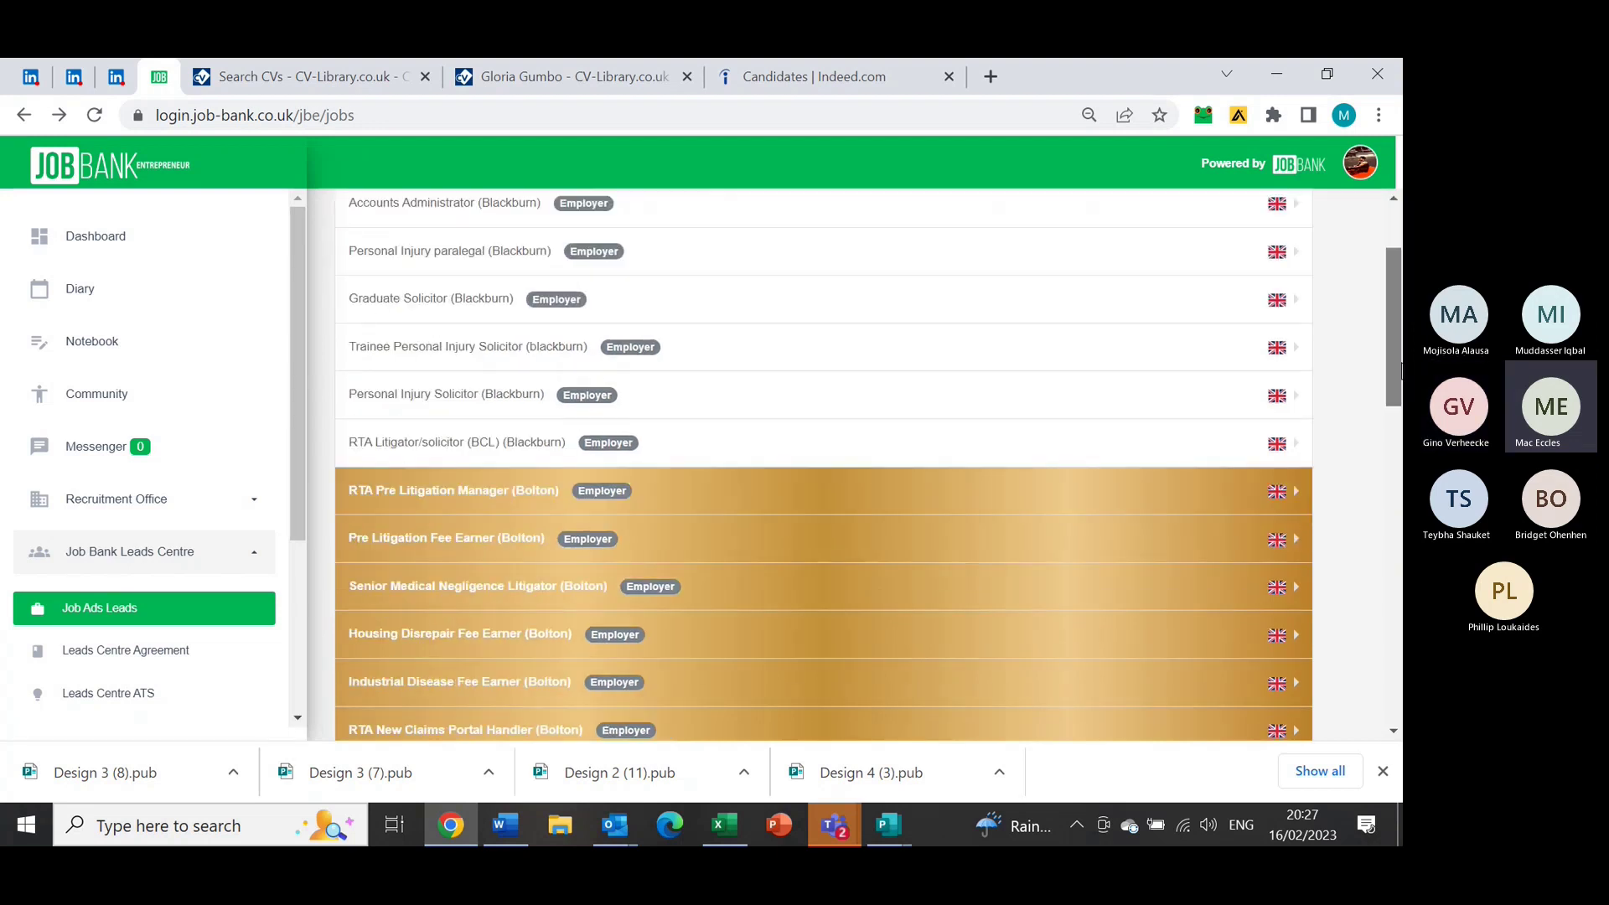
left_click(446, 554)
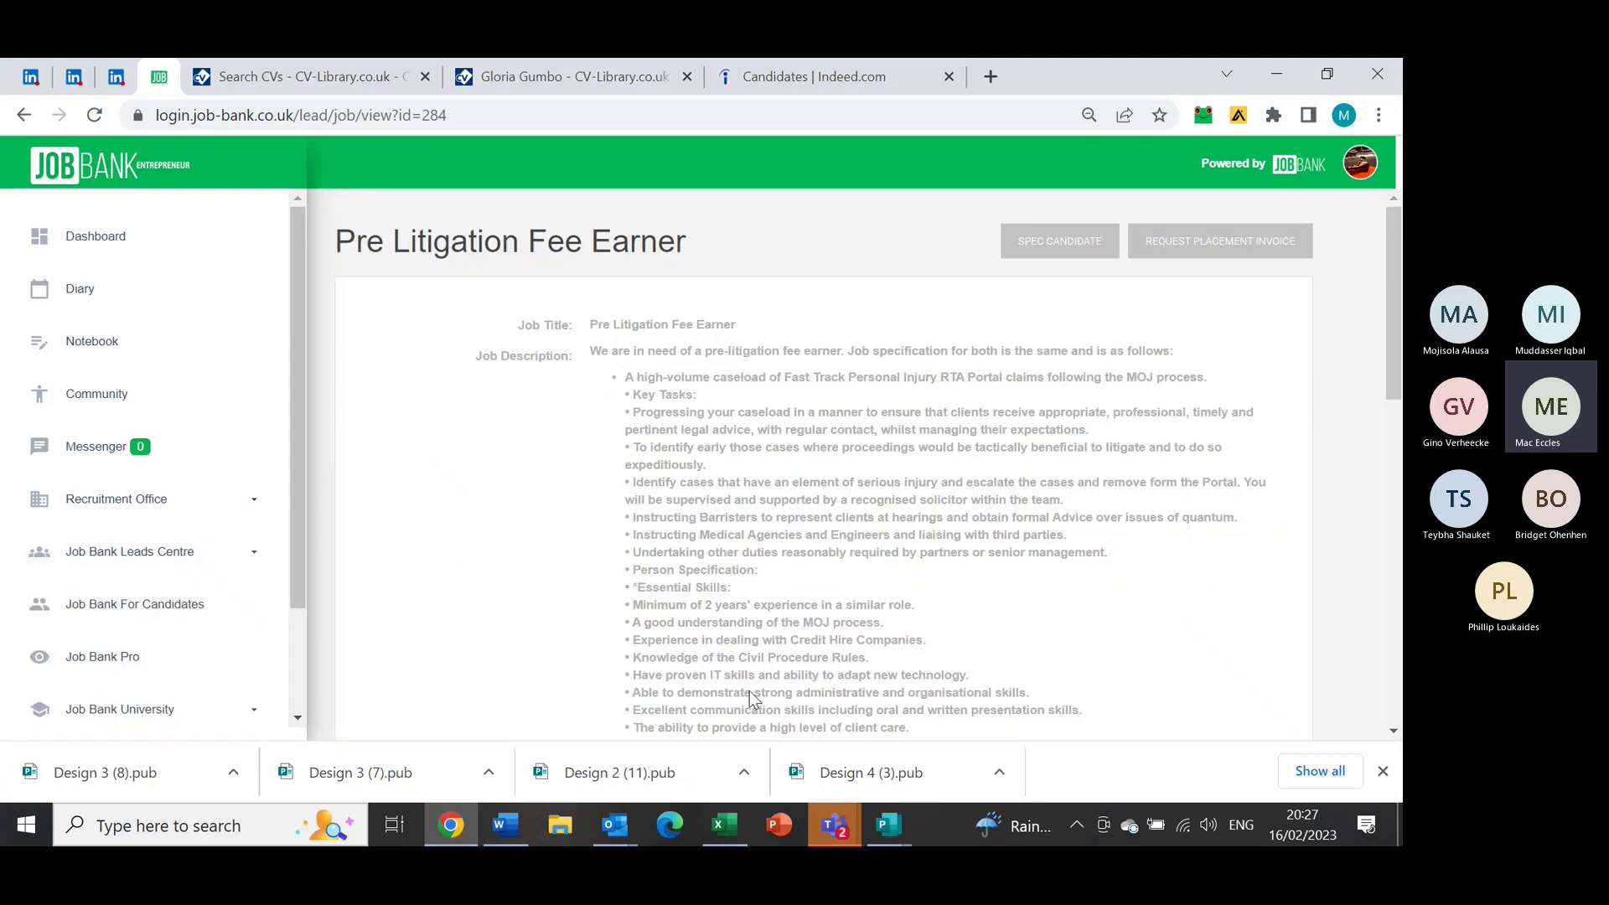
left_click(124, 75)
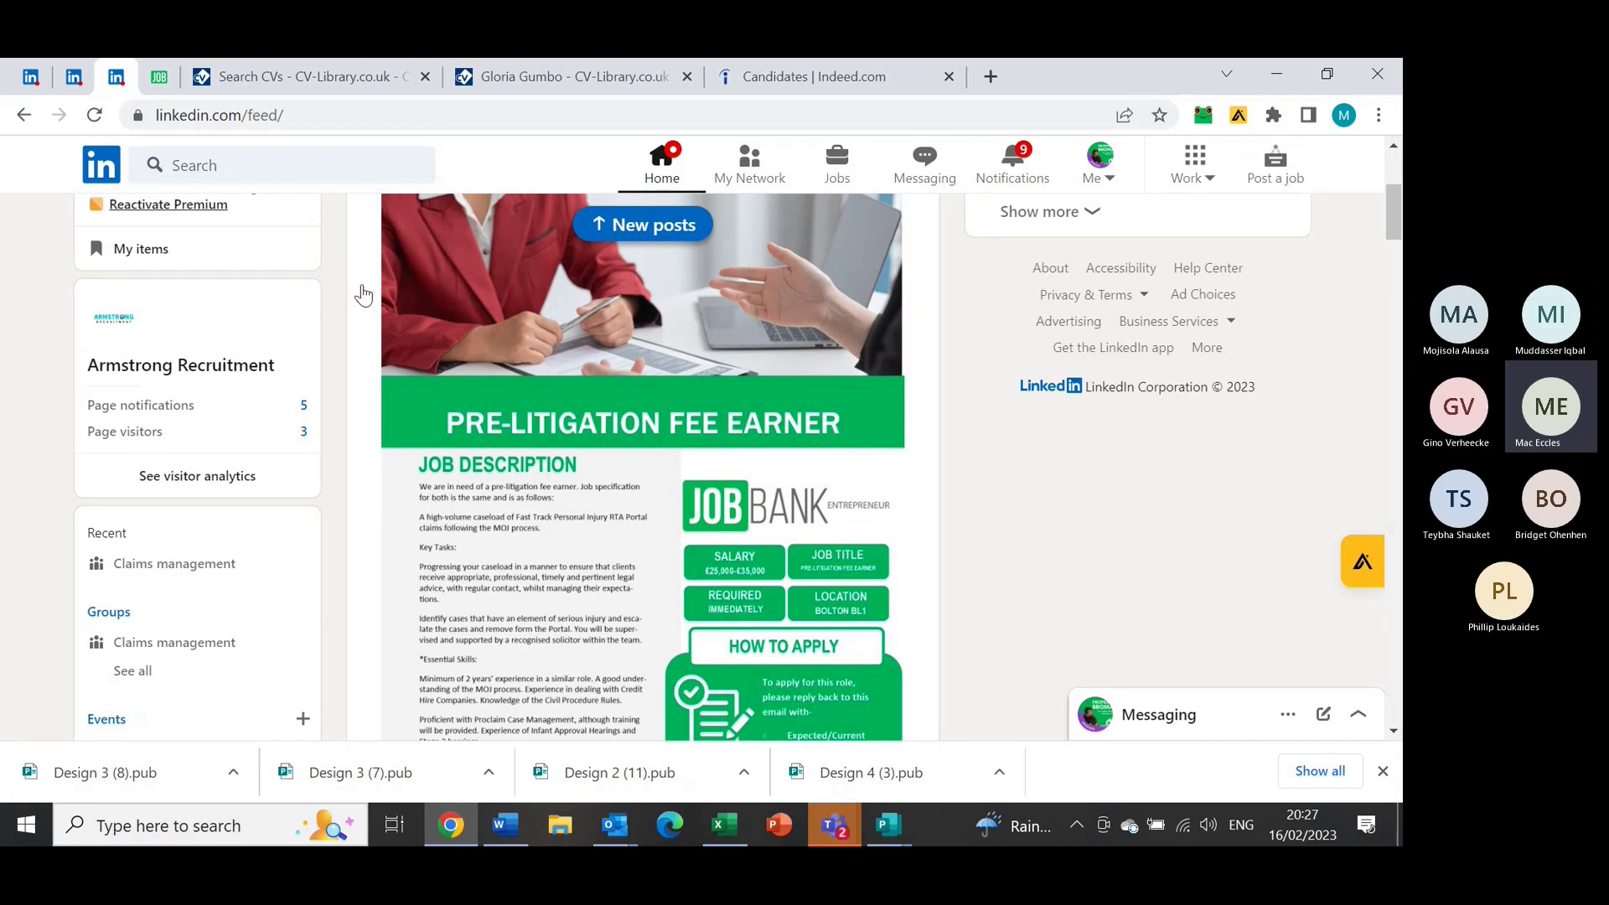
left_click(160, 77)
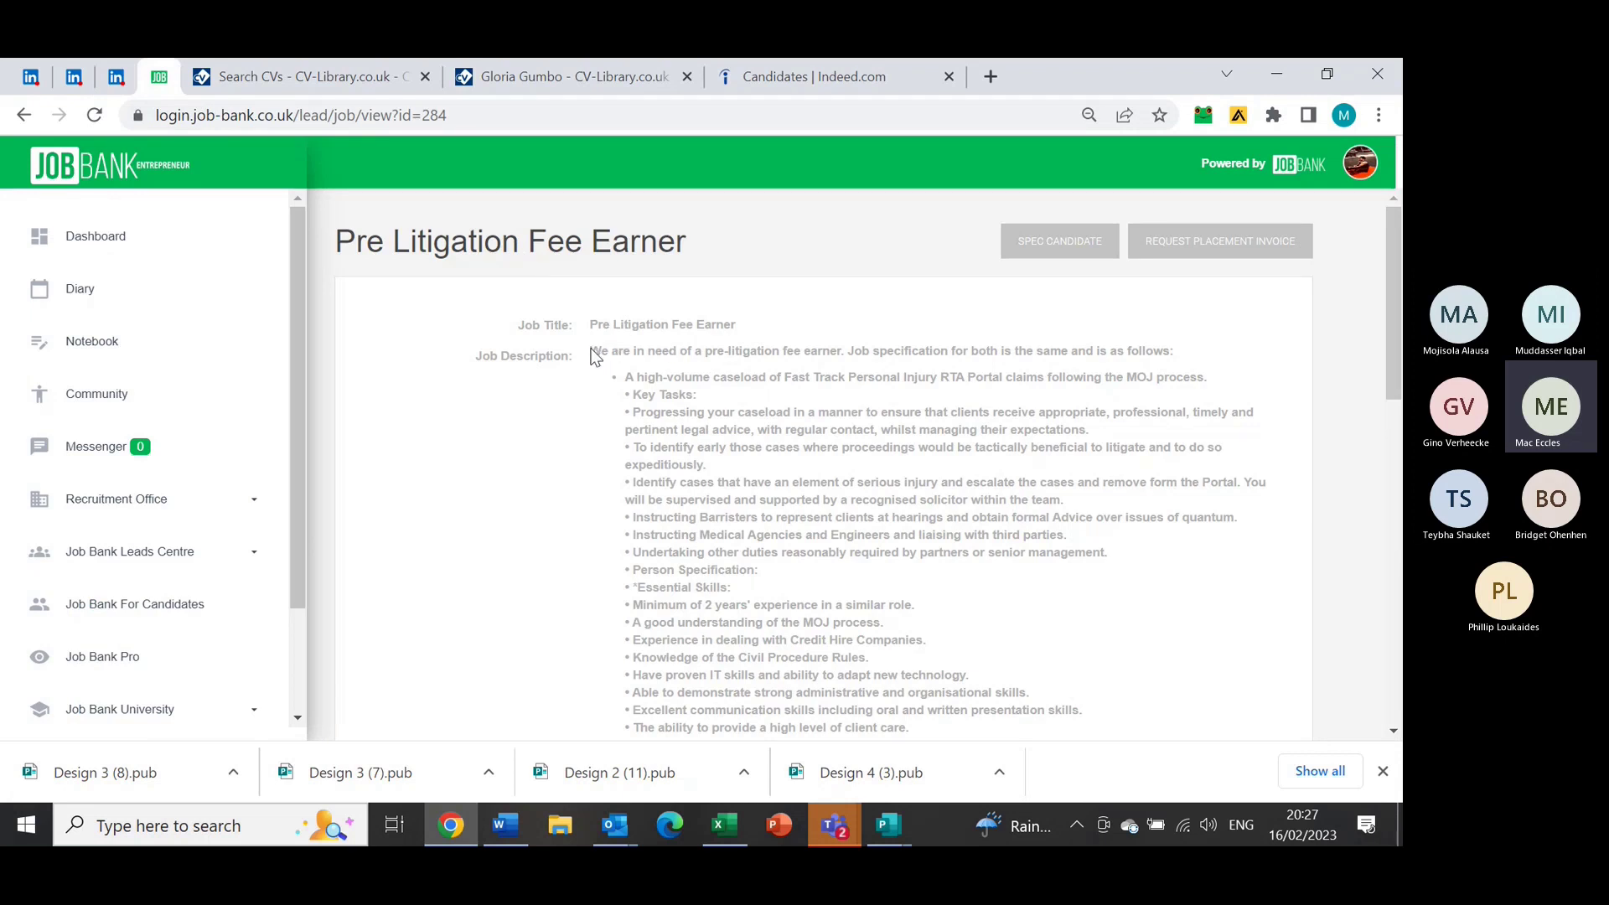
left_click_drag(591, 354, 1145, 356)
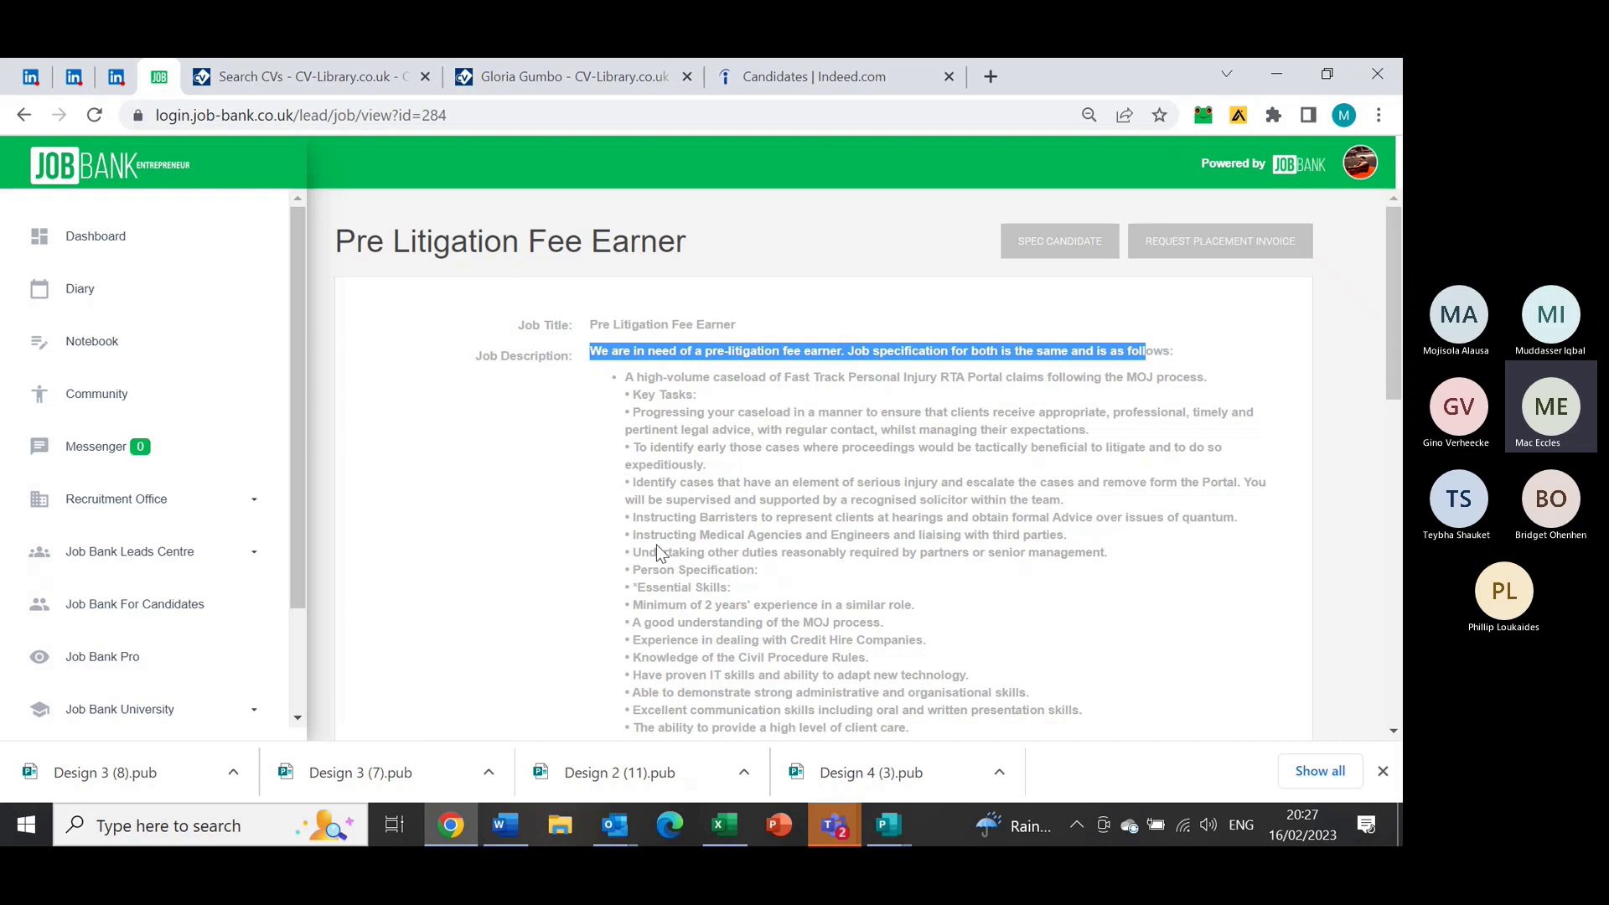
left_click(122, 74)
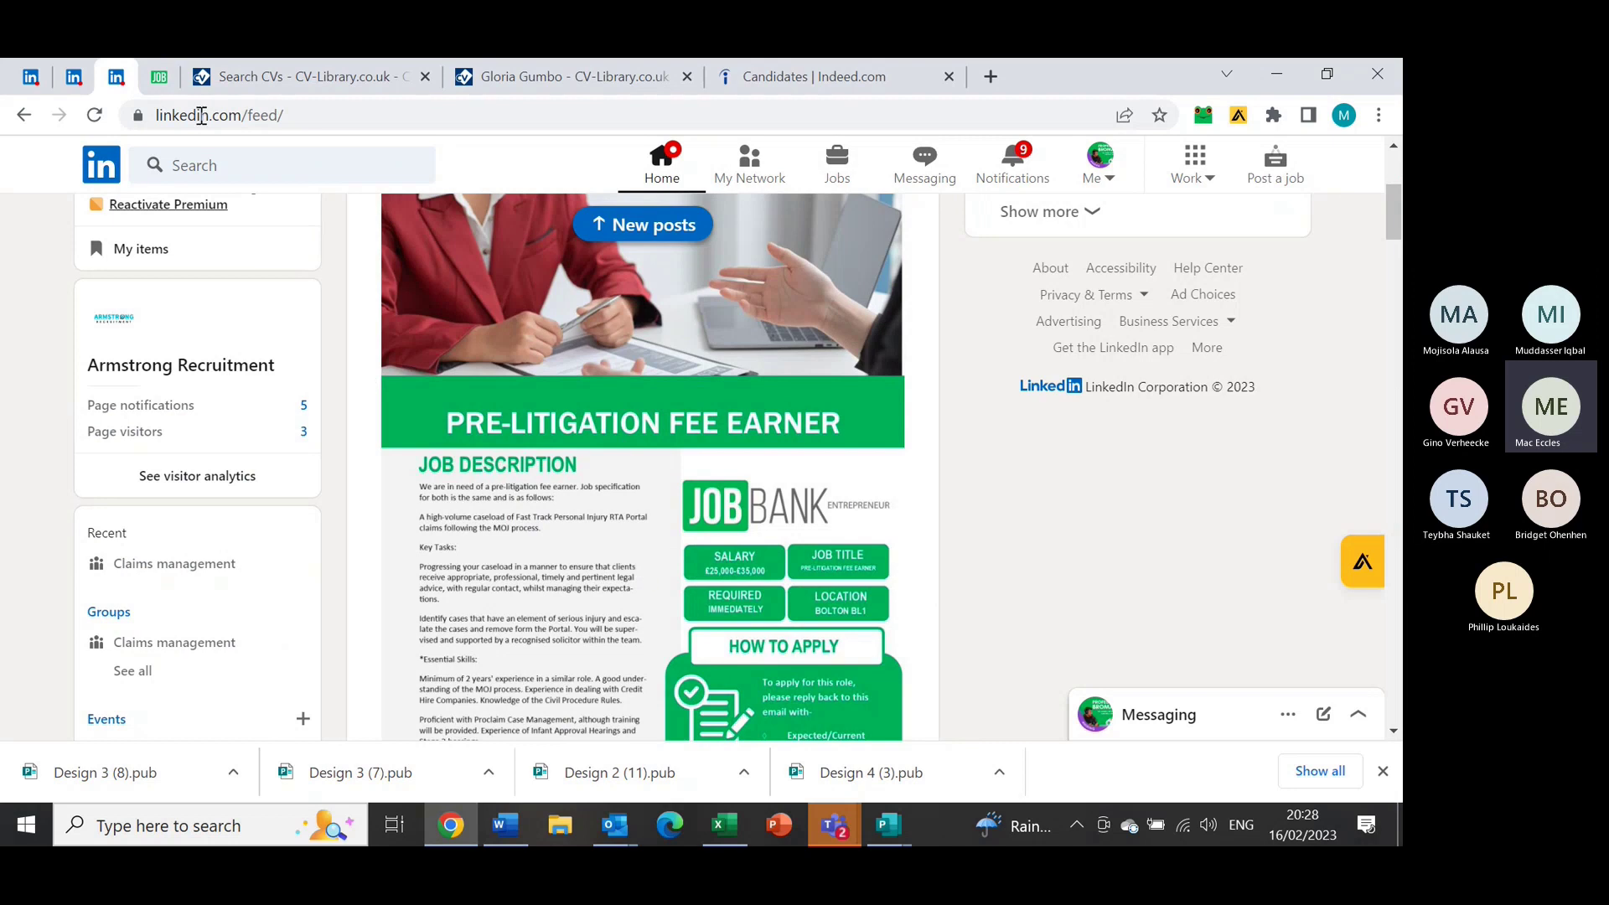
left_click(163, 73)
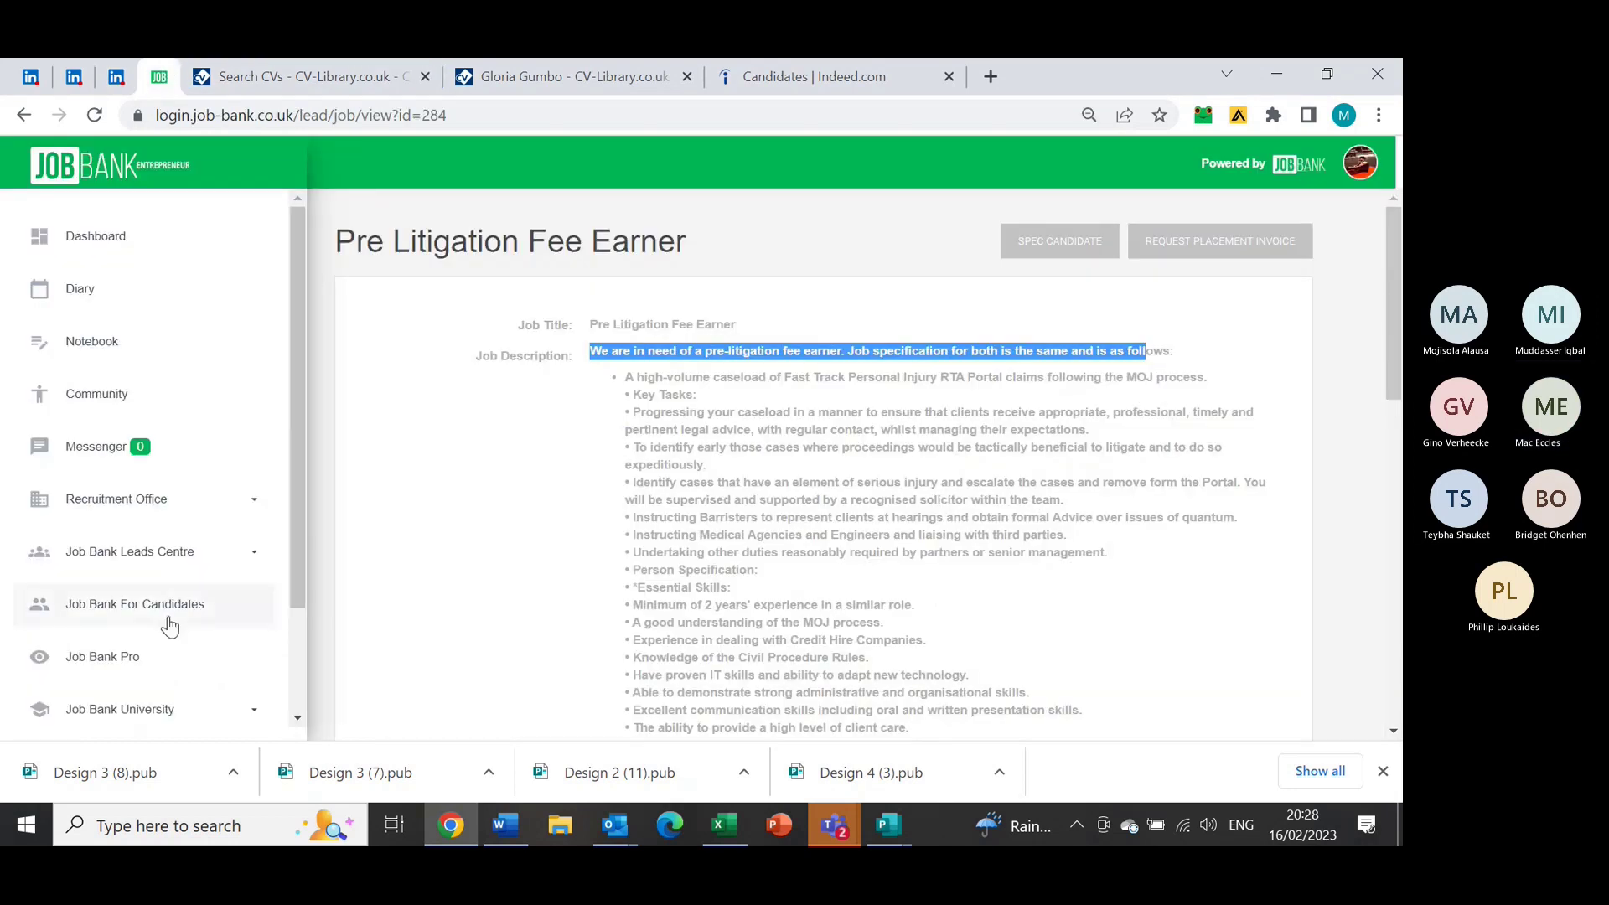
Expand Job Bank University, open Entrepreneur and scroll through its training cards
left_click_drag(293, 548, 294, 630)
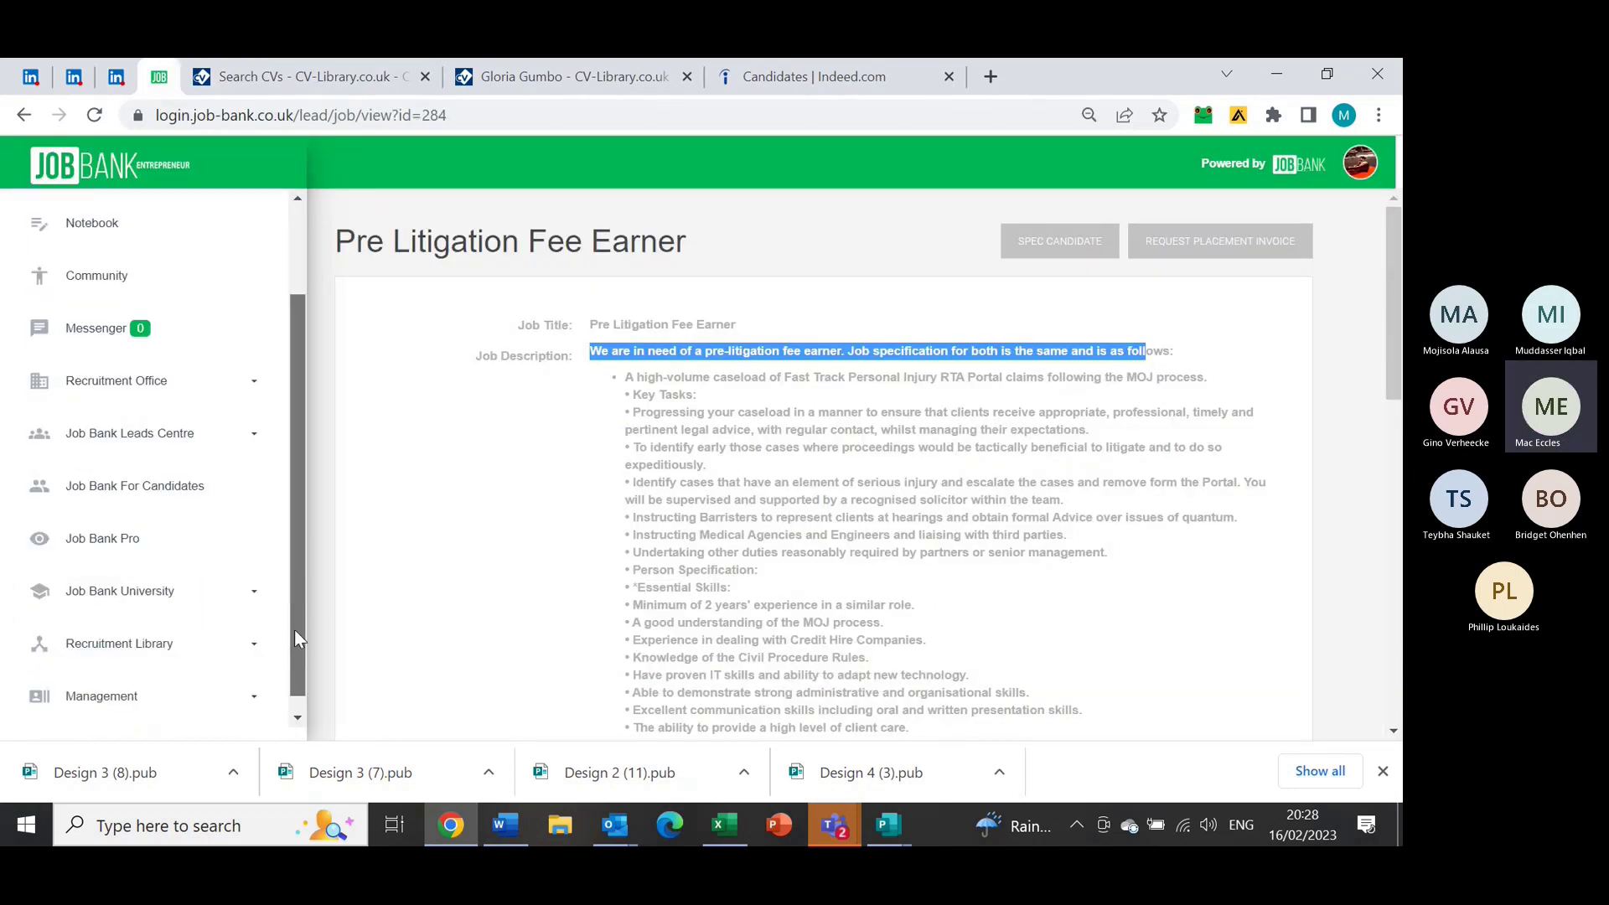
left_click(216, 597)
left_click_drag(300, 533, 290, 636)
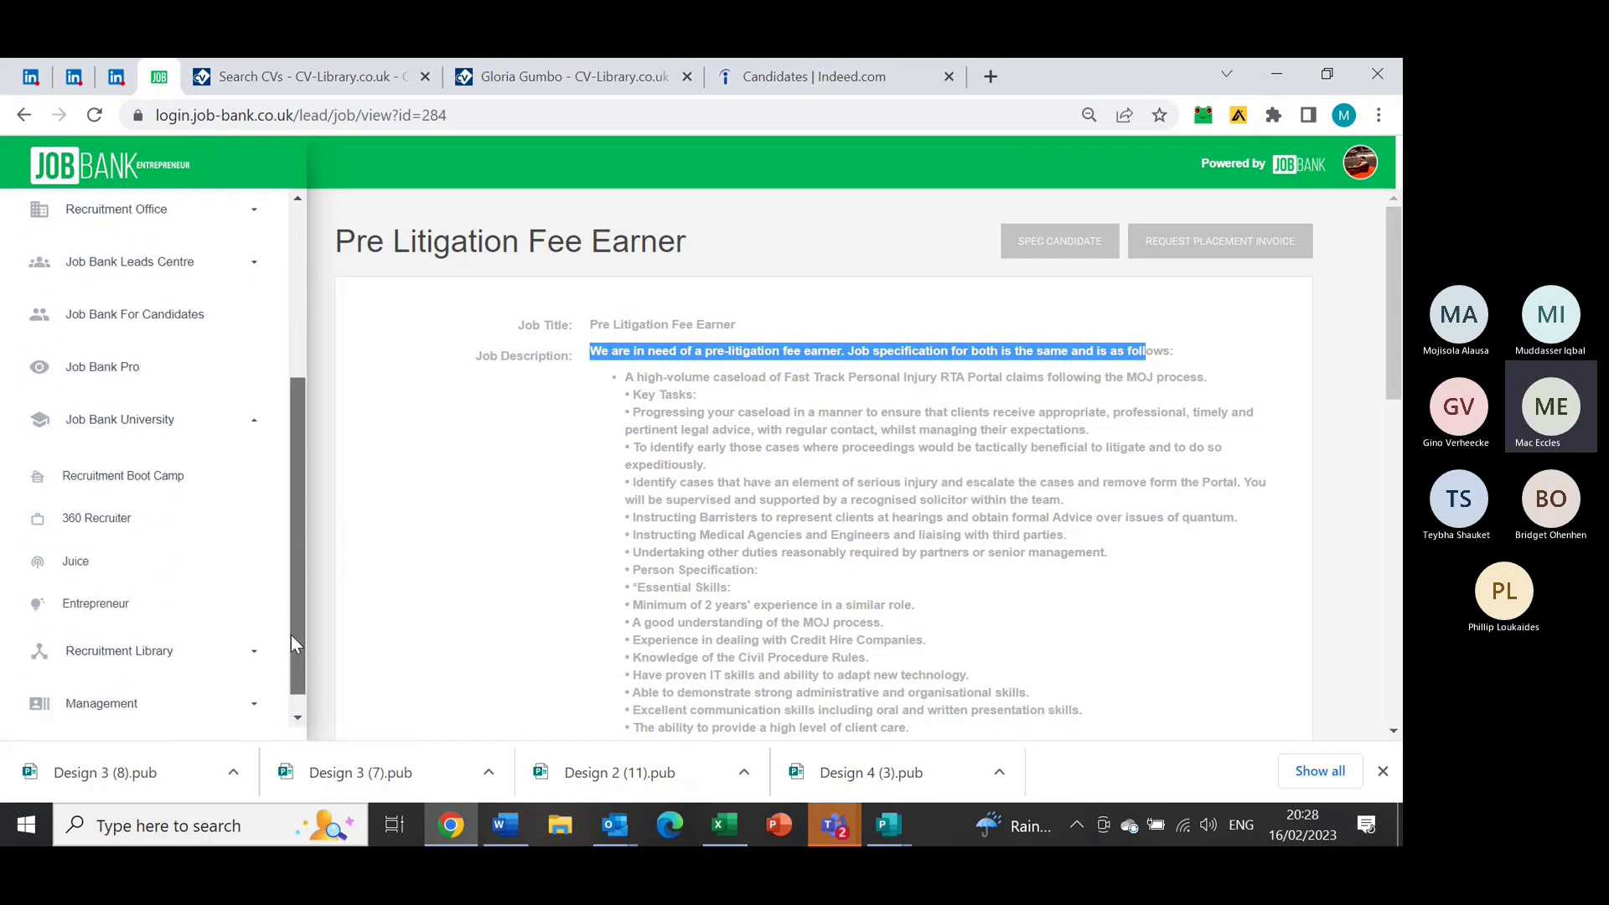
left_click(137, 620)
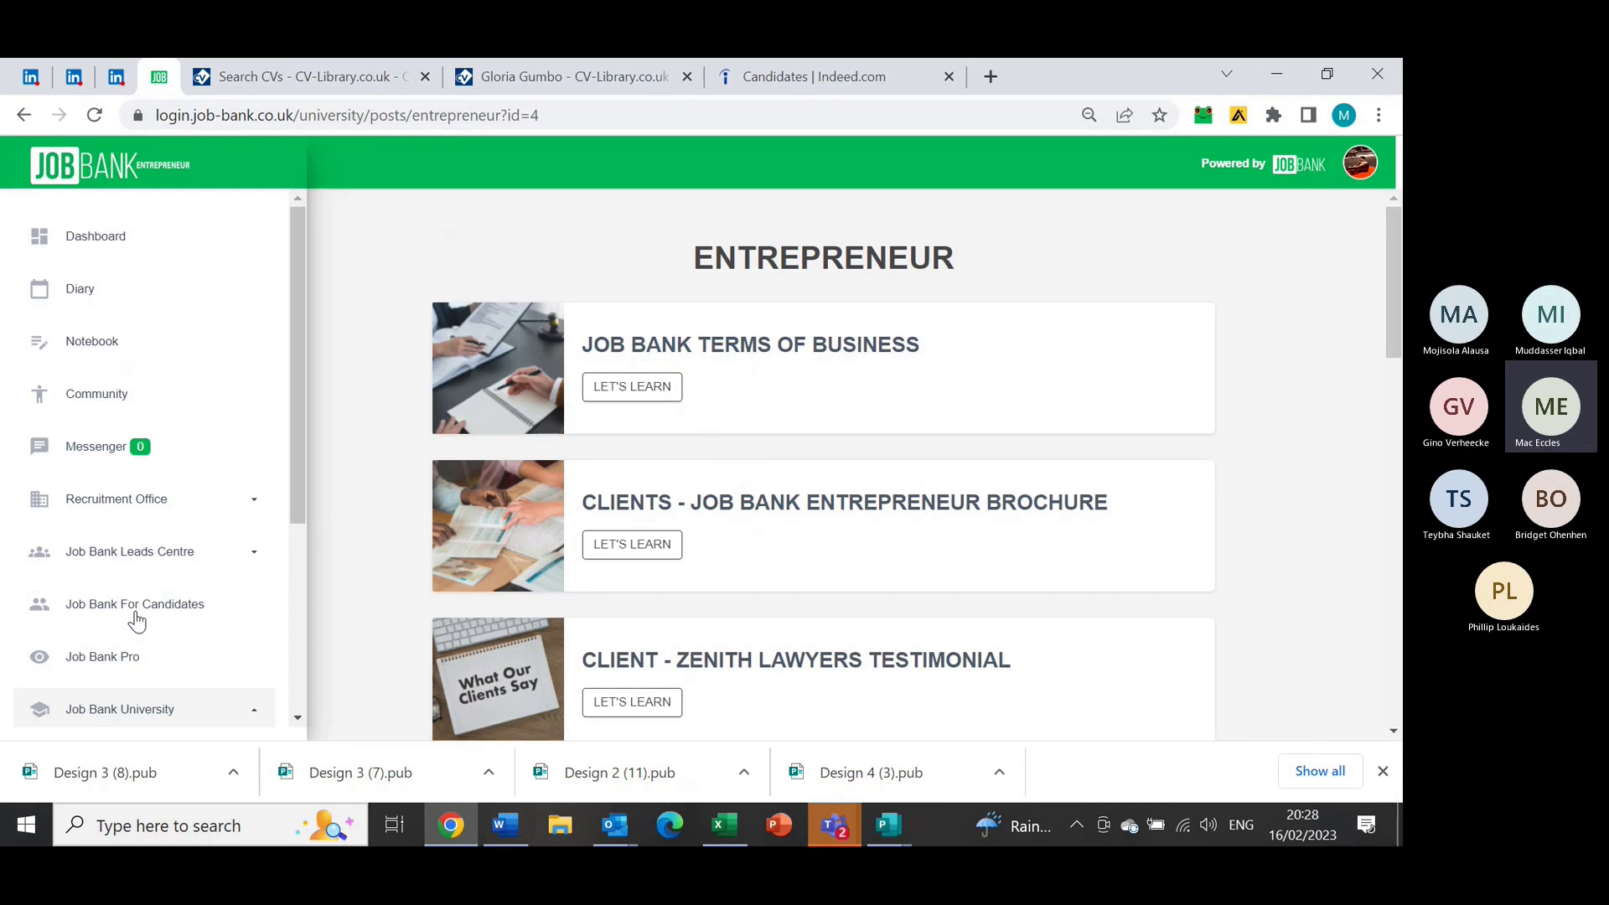
left_click_drag(1396, 296, 1255, 396)
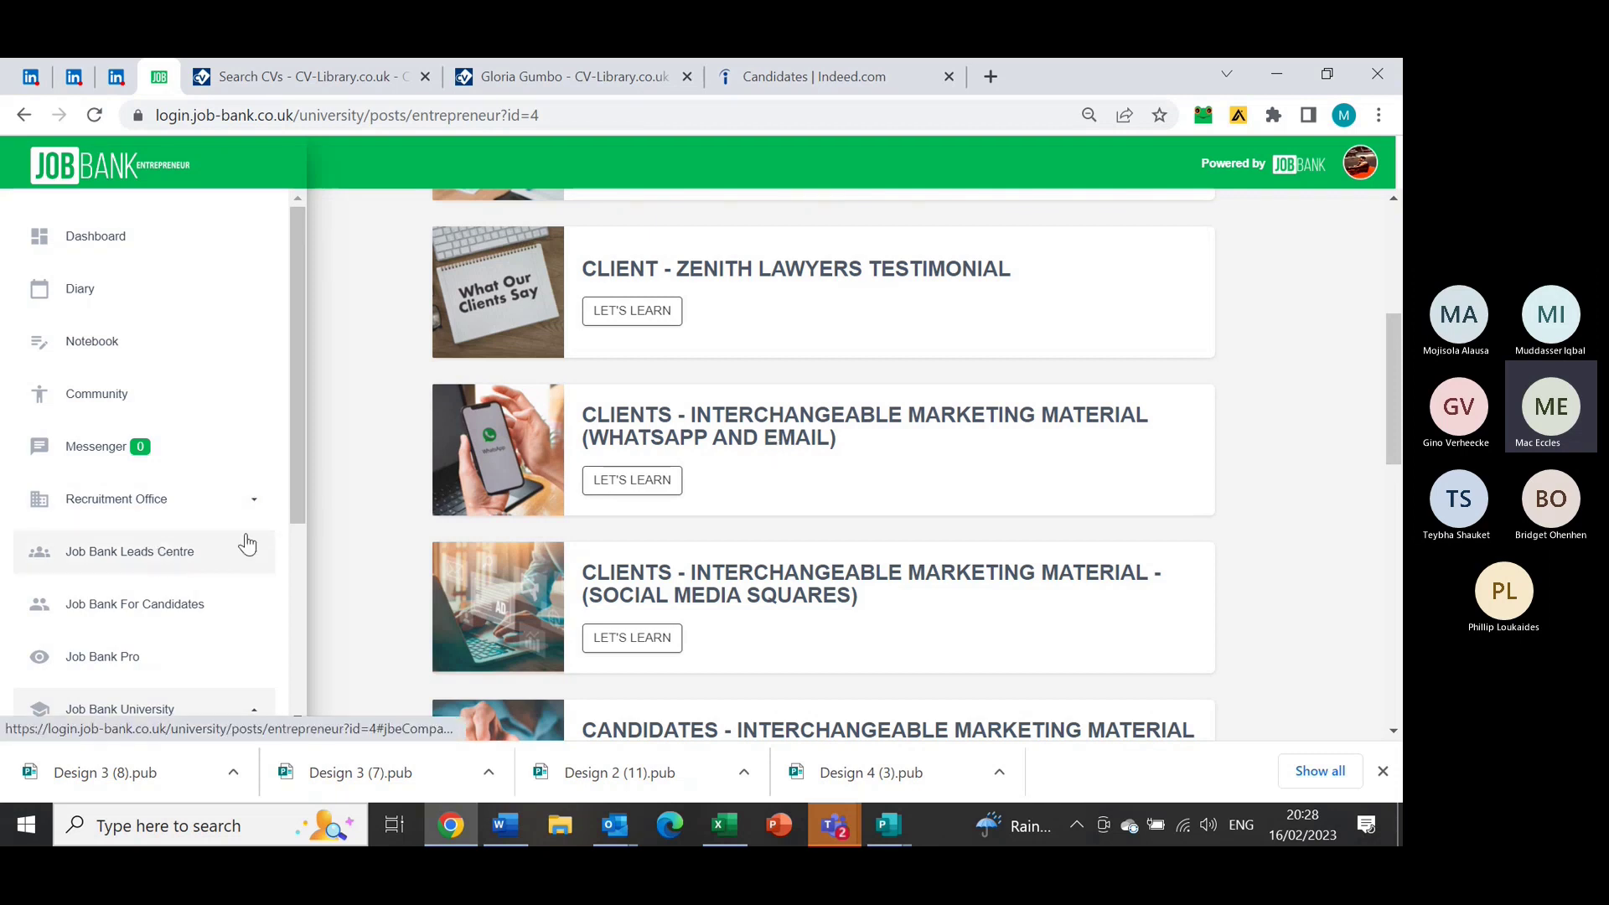
Expand Job Bank Leads Centre in the sidebar and open Job Ads Leads
left_click(149, 557)
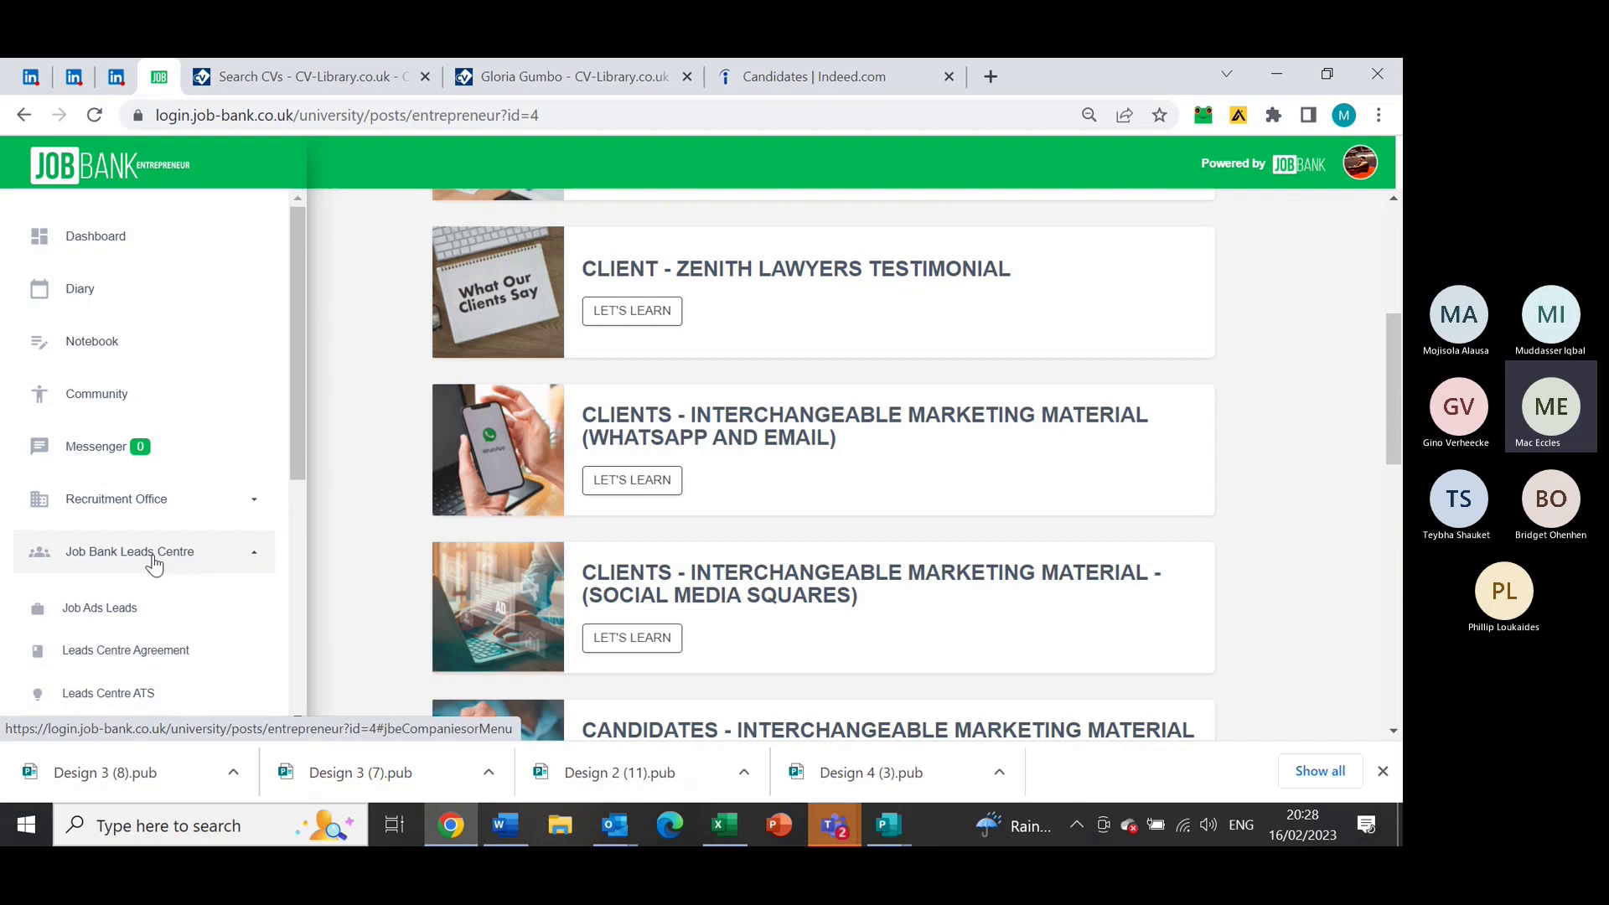
left_click(120, 605)
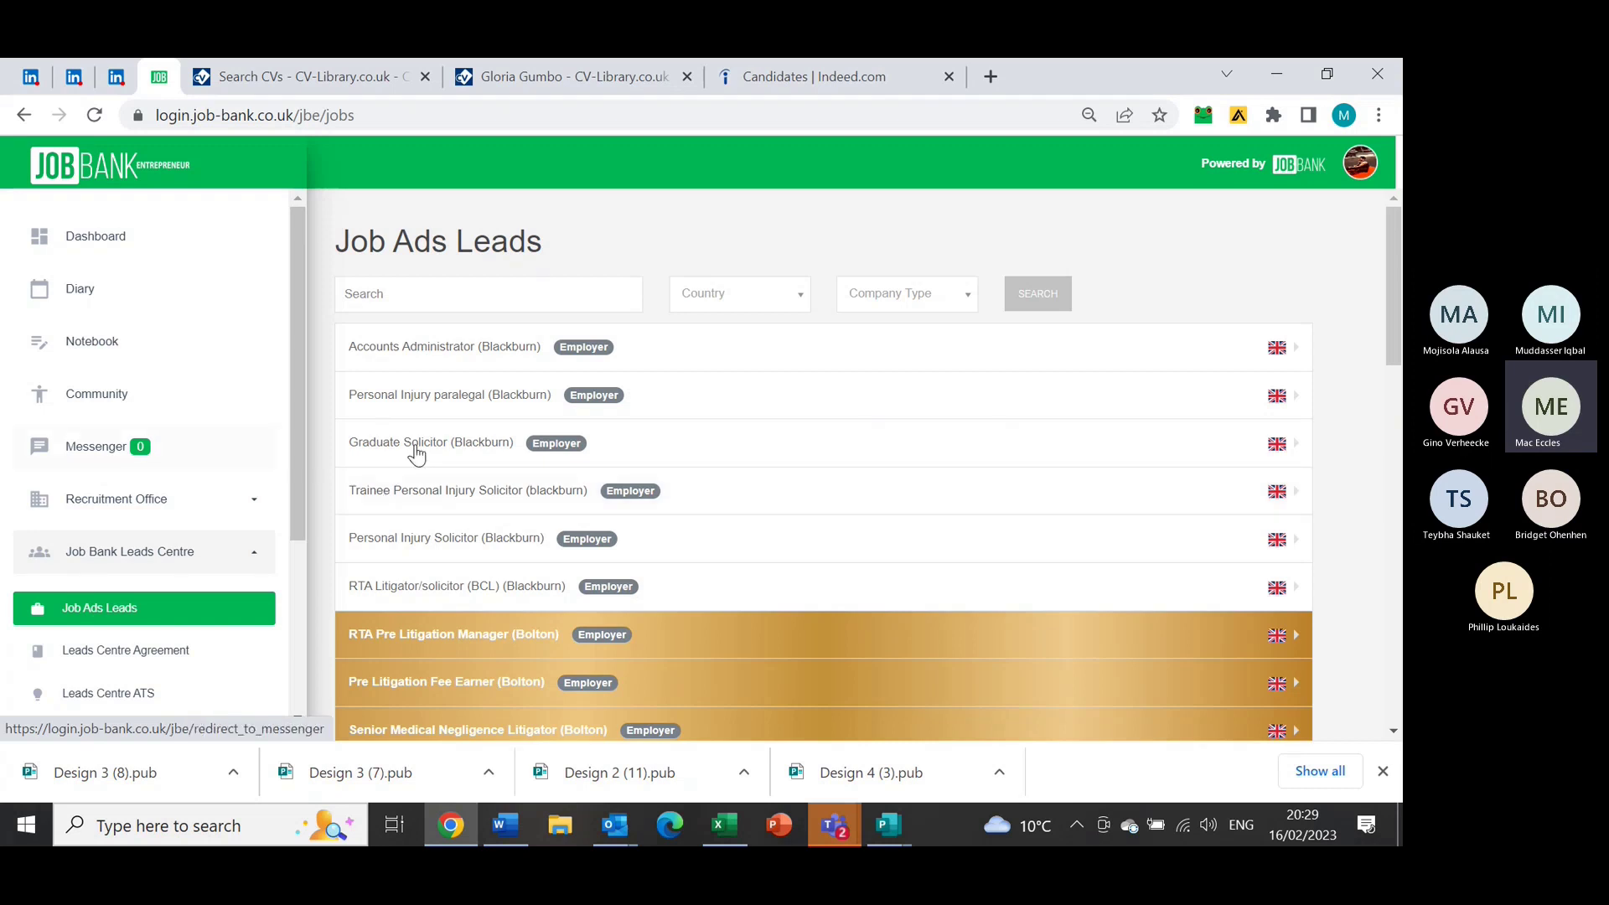
From the LinkedIn feed, run a search for 'pre litigation fee earner'
left_click(126, 77)
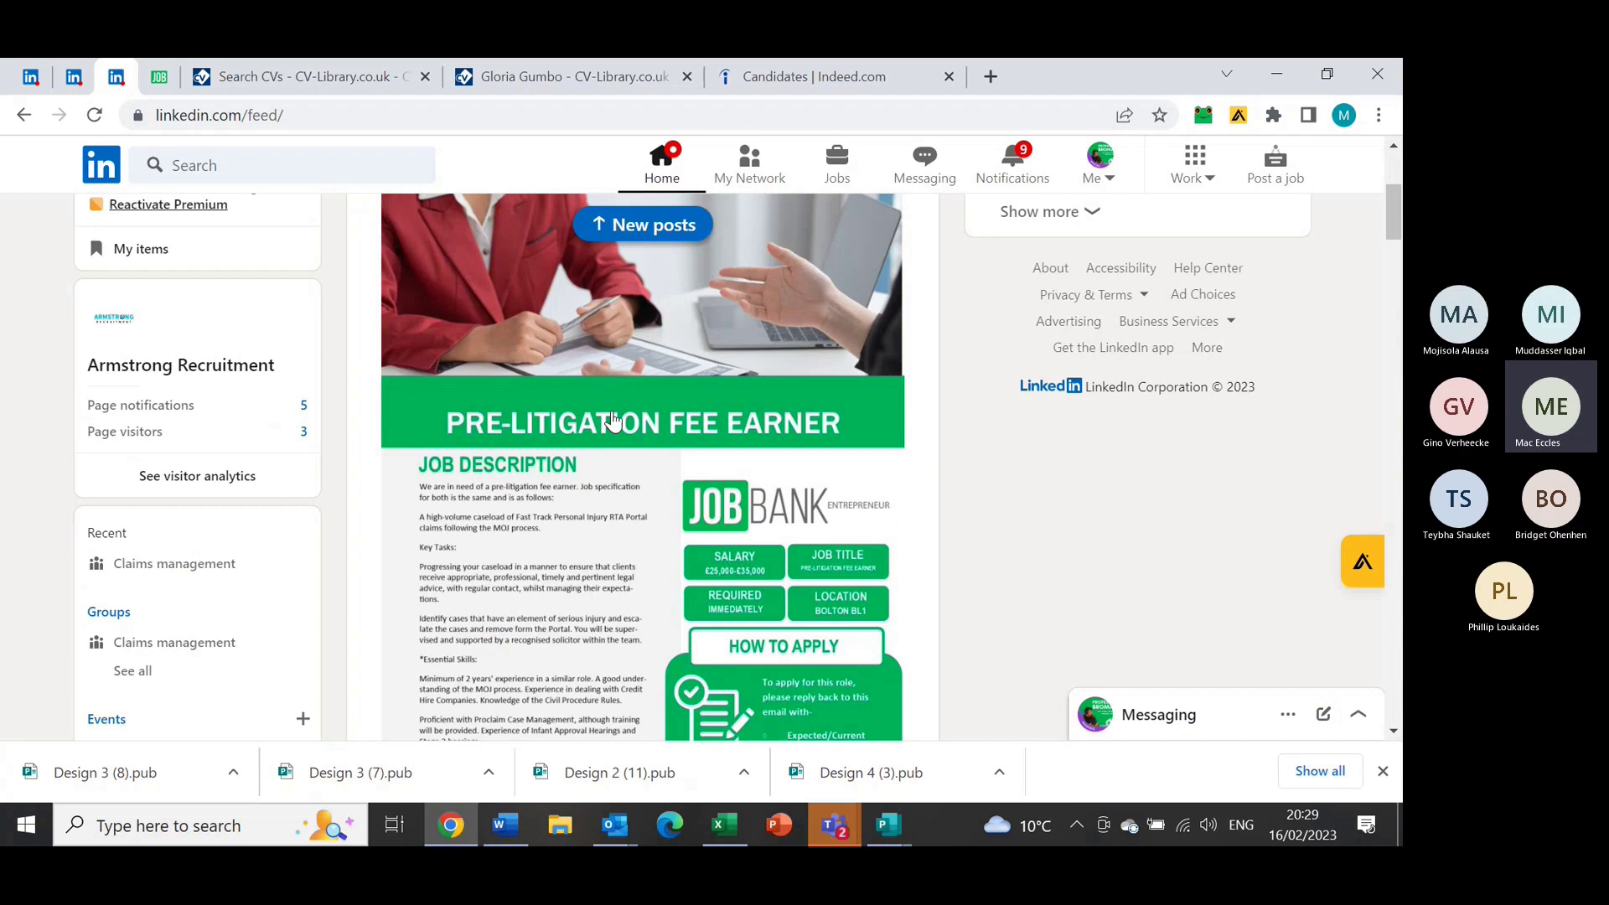
left_click(293, 161)
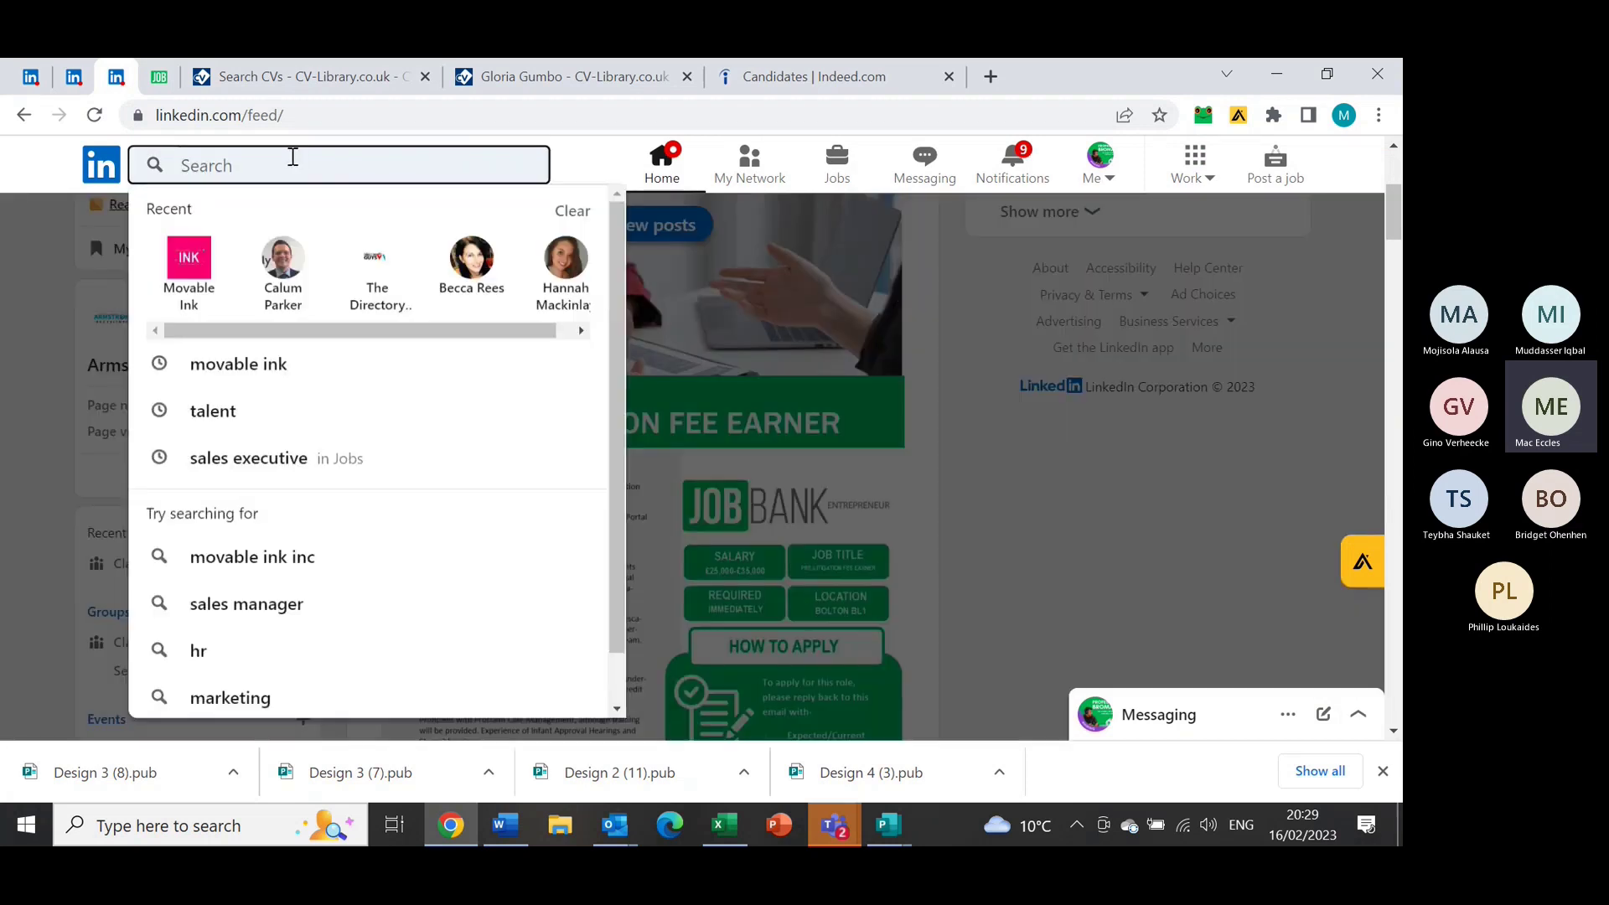
type("pre lit")
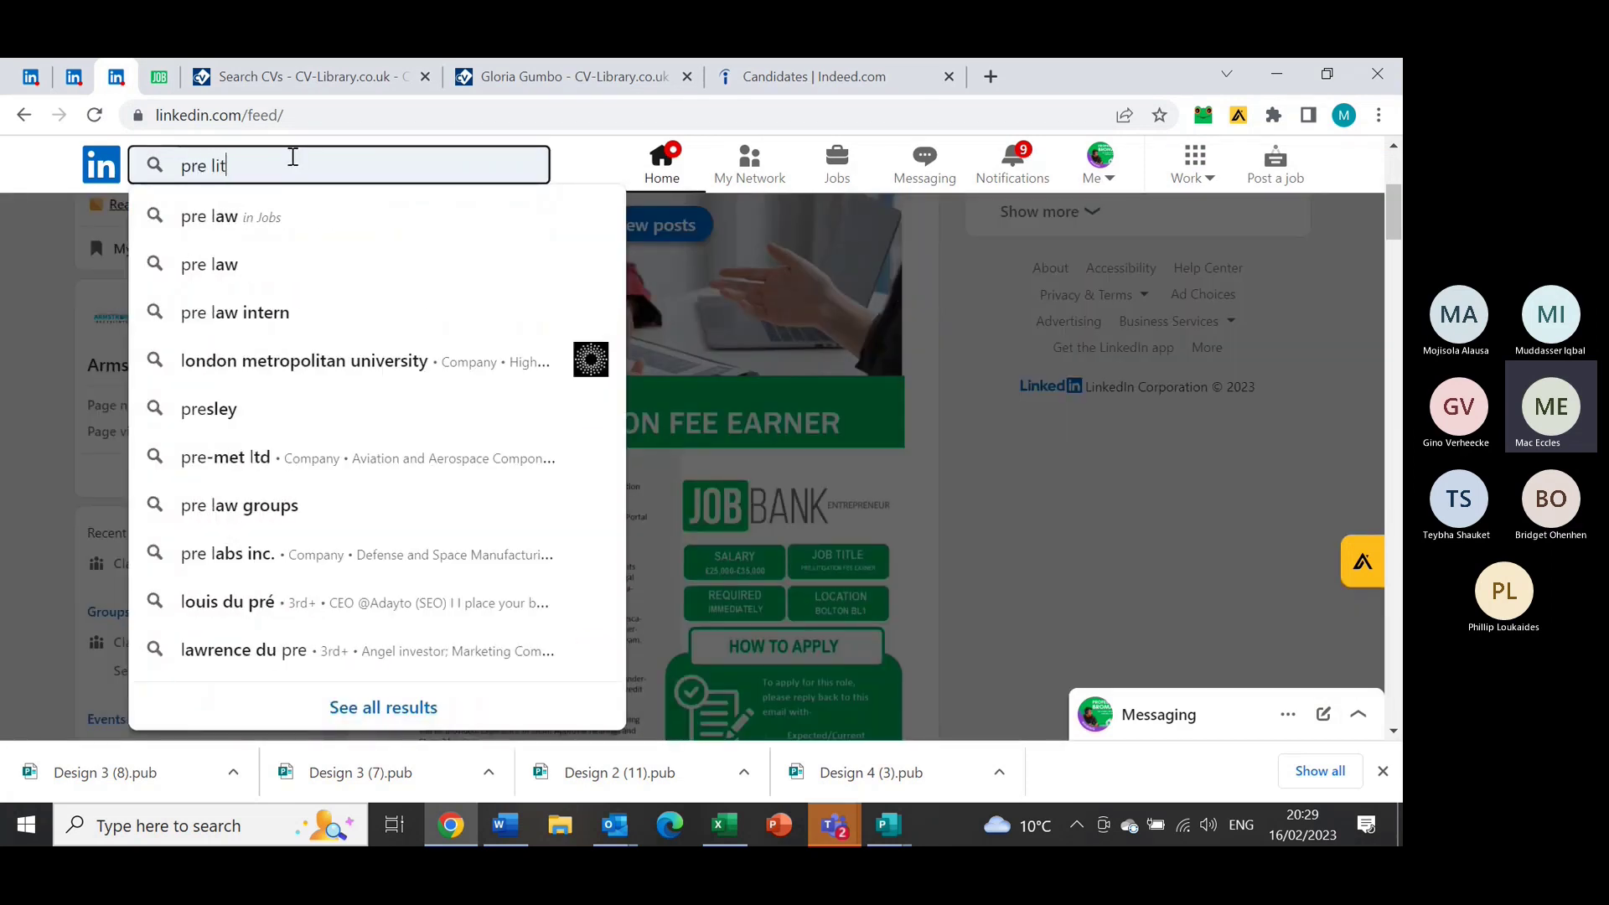
key("BackSpace")
key("BackSpace")
key("BackSpace")
key("BackSpace")
key("BackSpace")
key("BackSpace")
key("BackSpace")
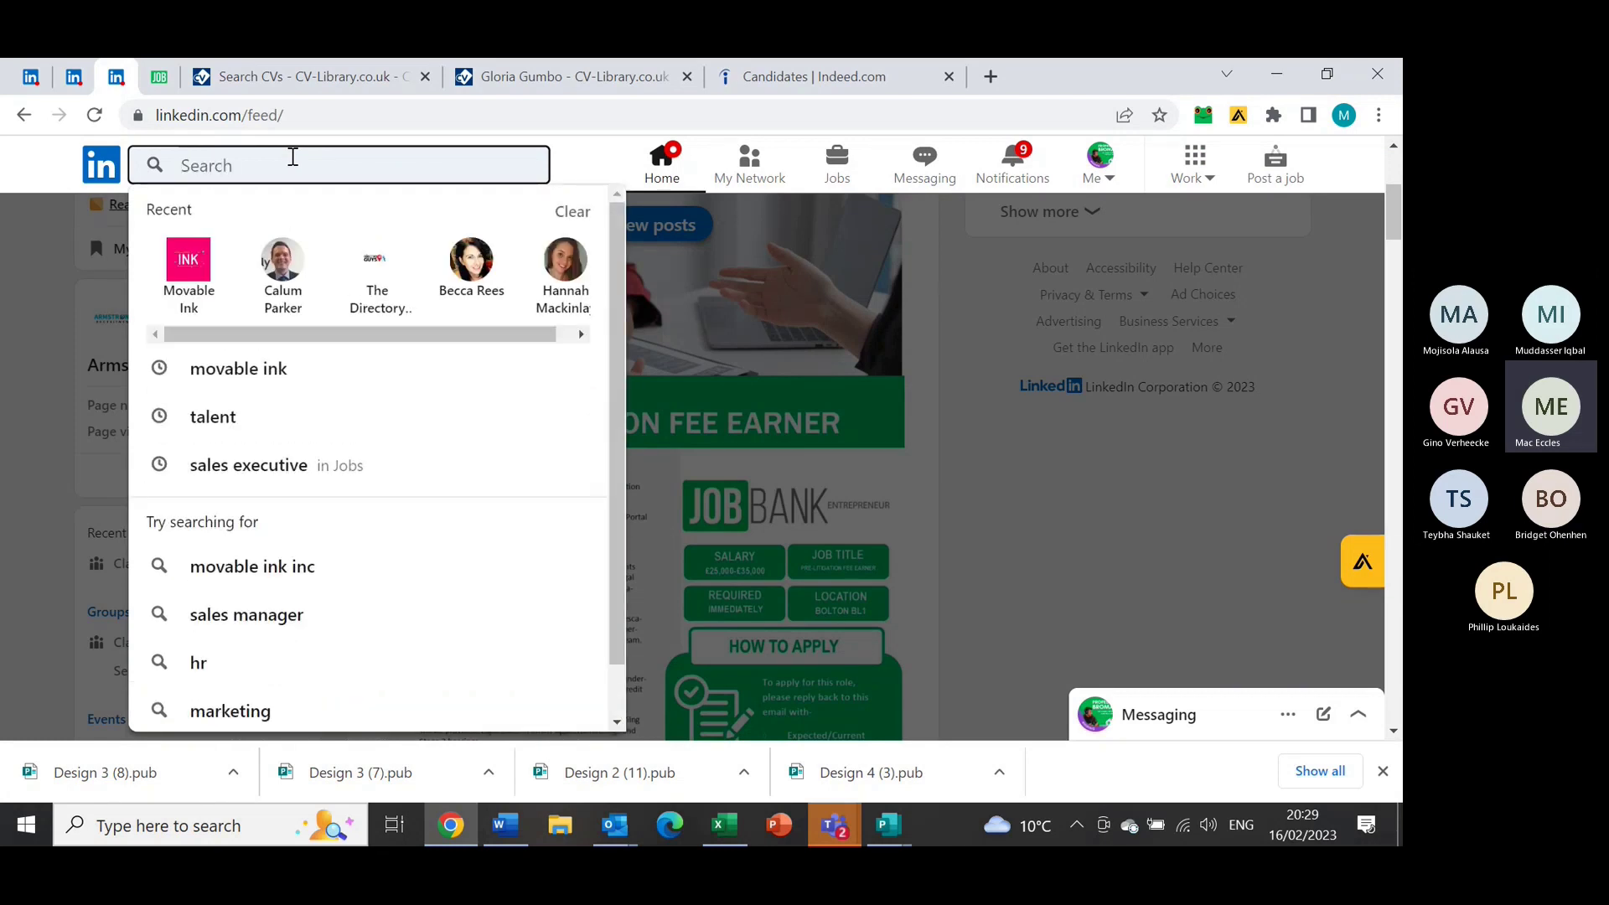
type("pre litigat")
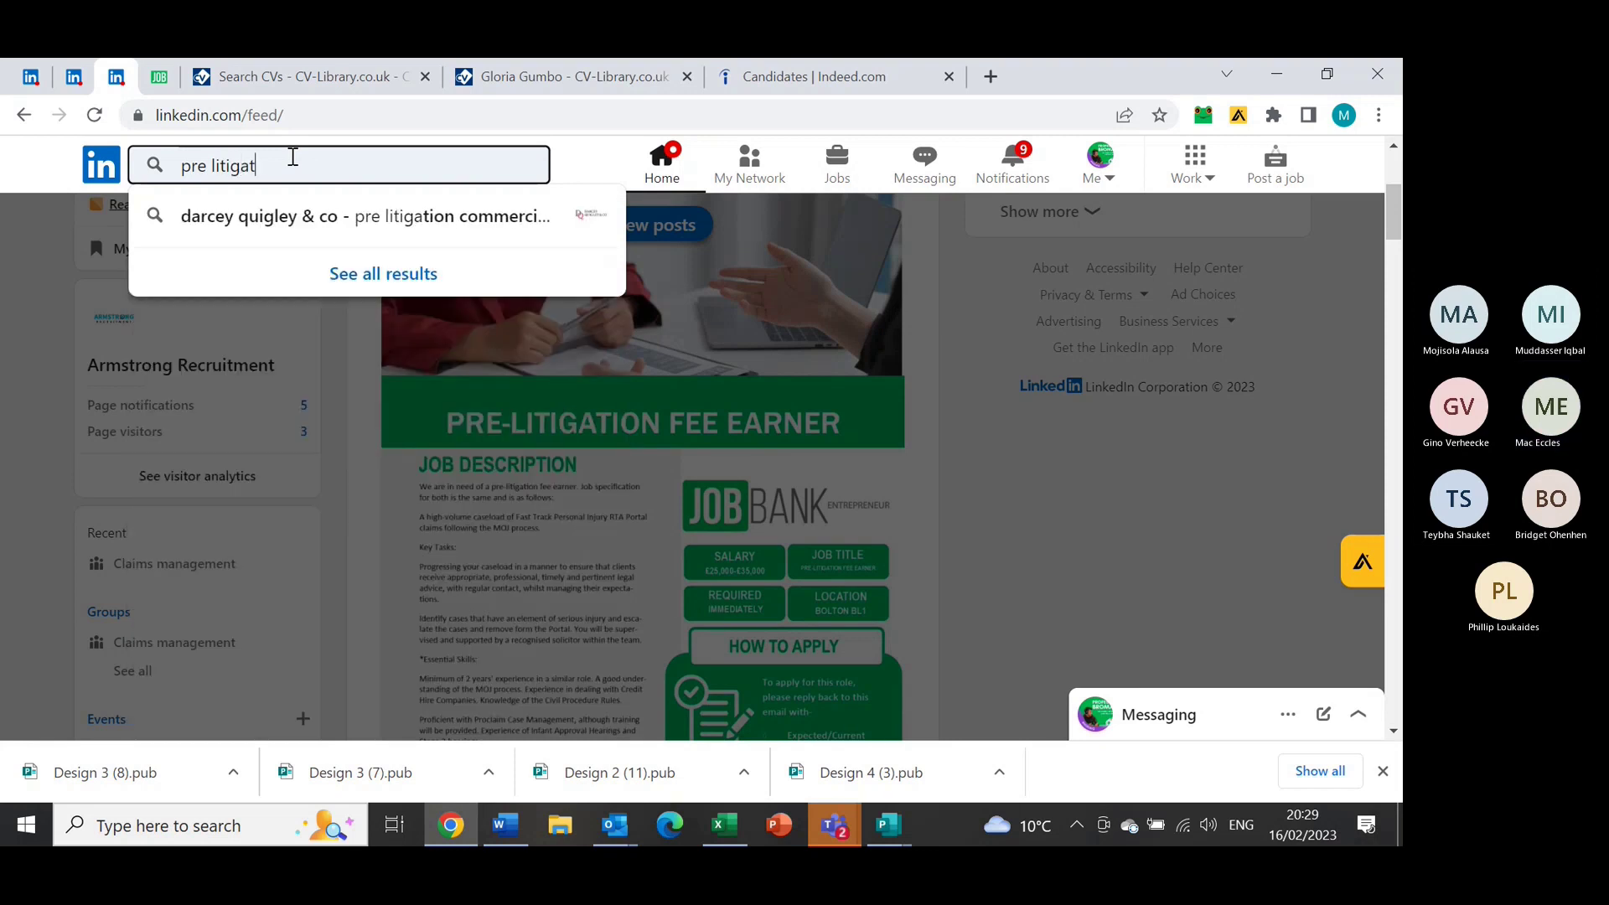
type("ion fee earner")
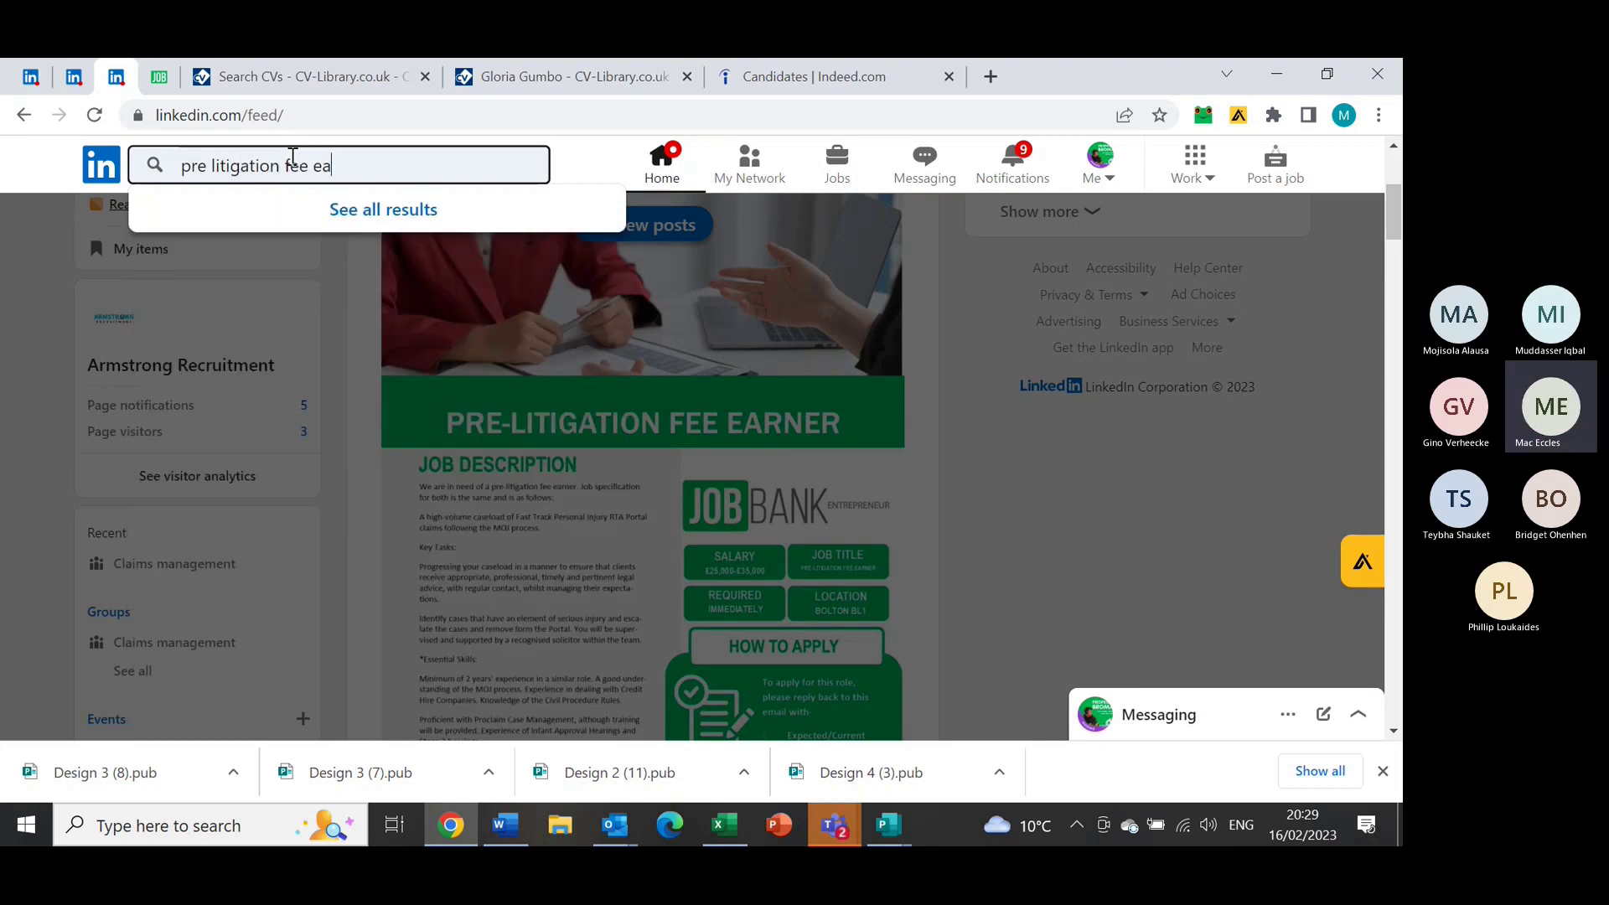
key("Return")
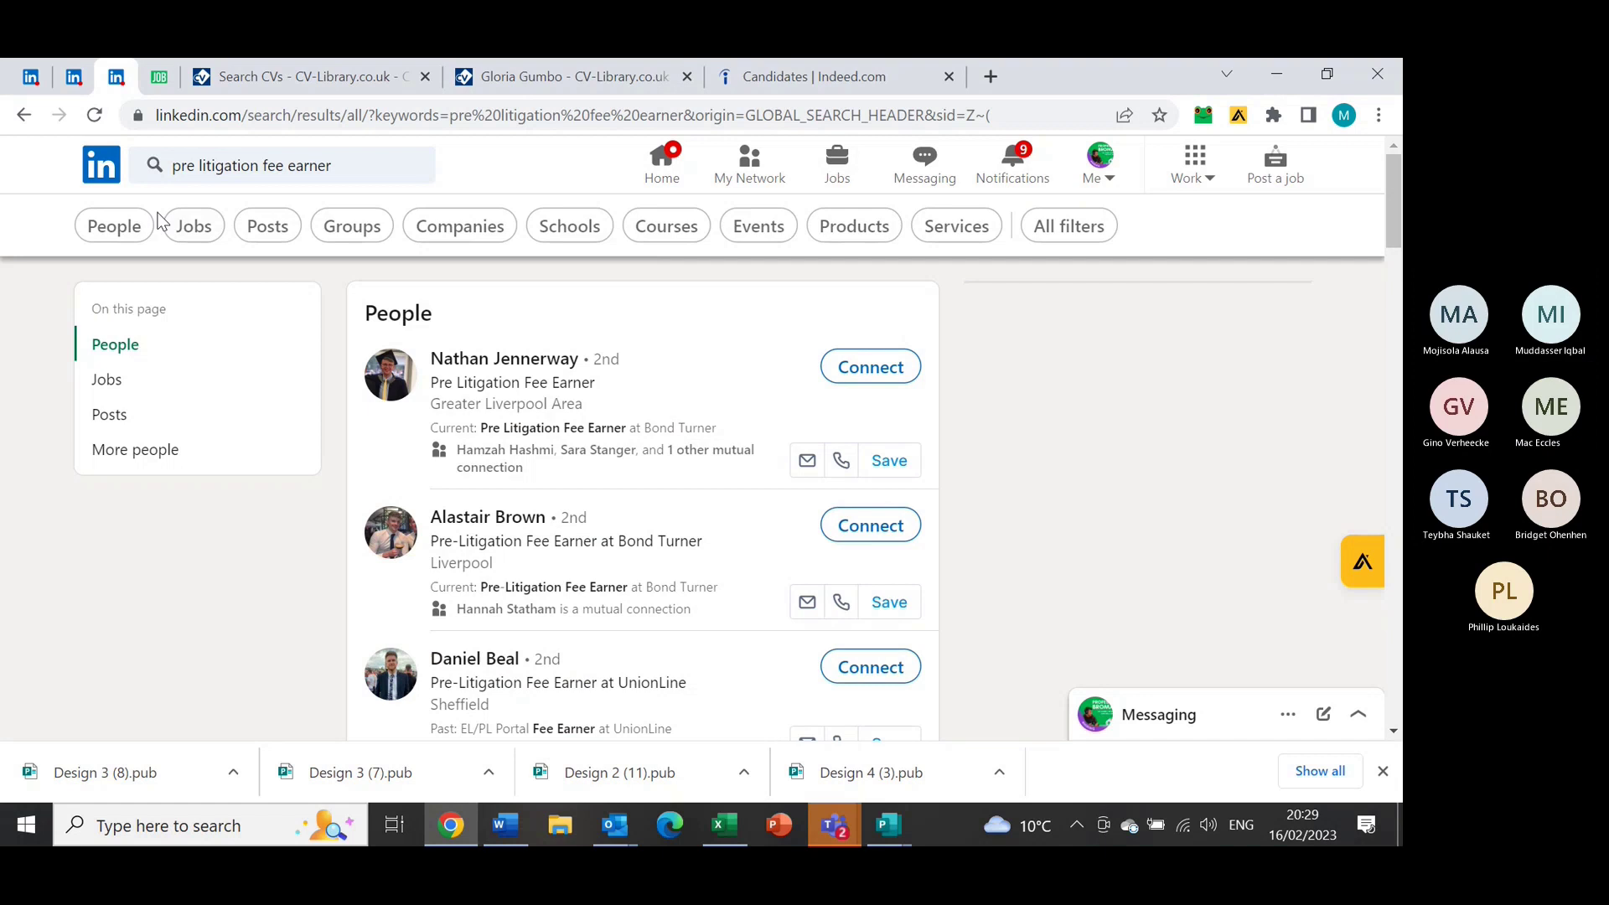
Limit results to People and apply the 'Manchester Area, United Kingdom' location filter
left_click(131, 228)
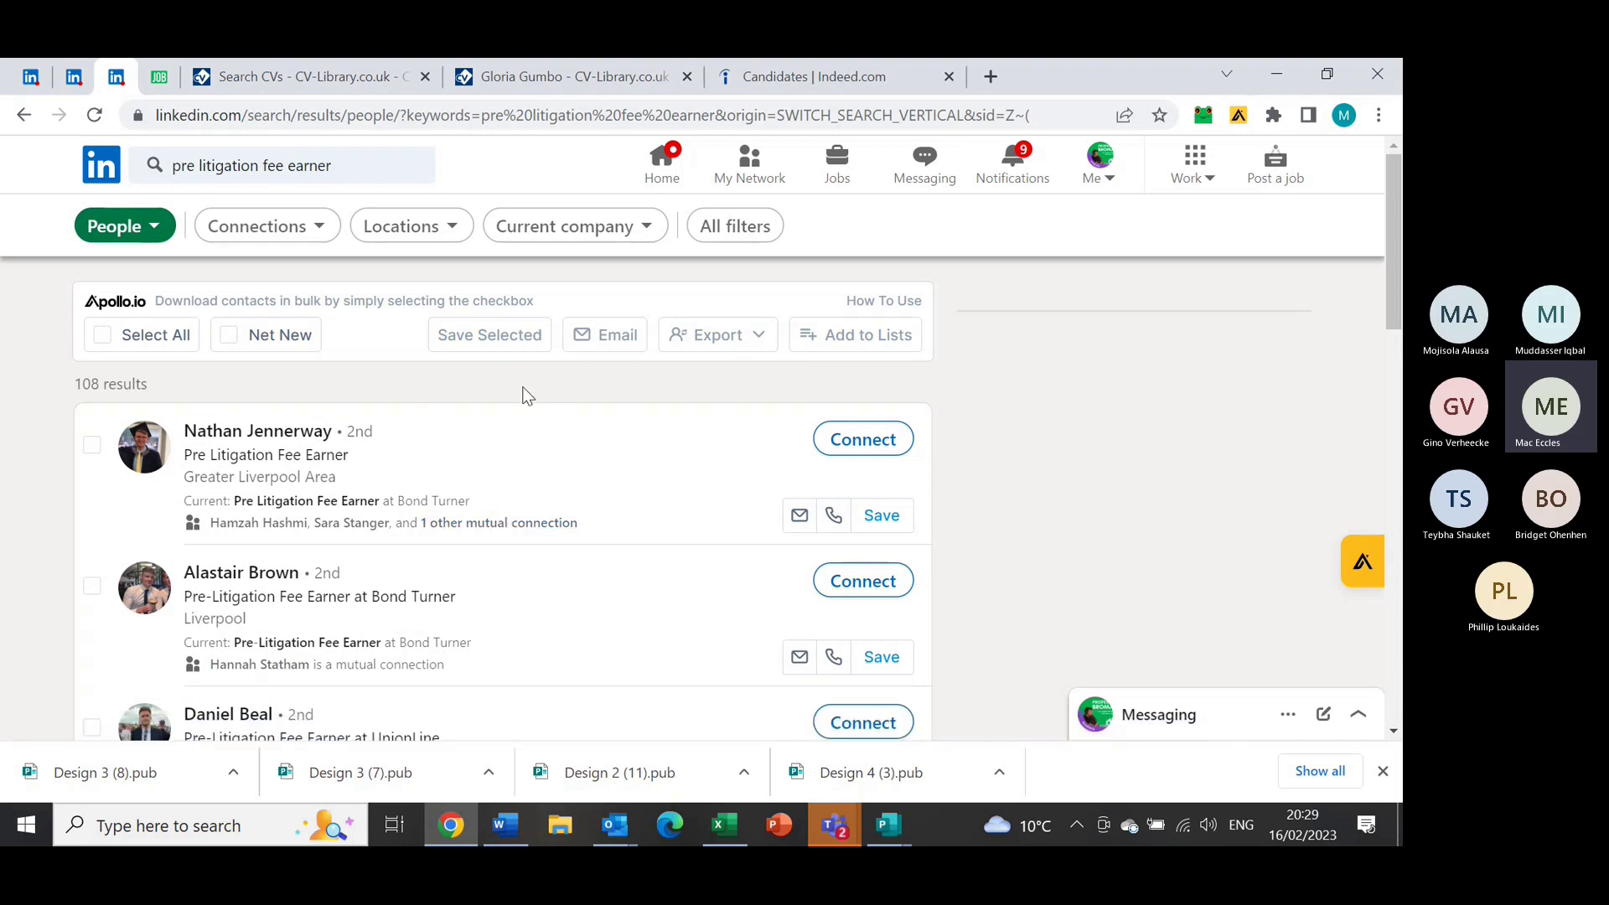
left_click(451, 228)
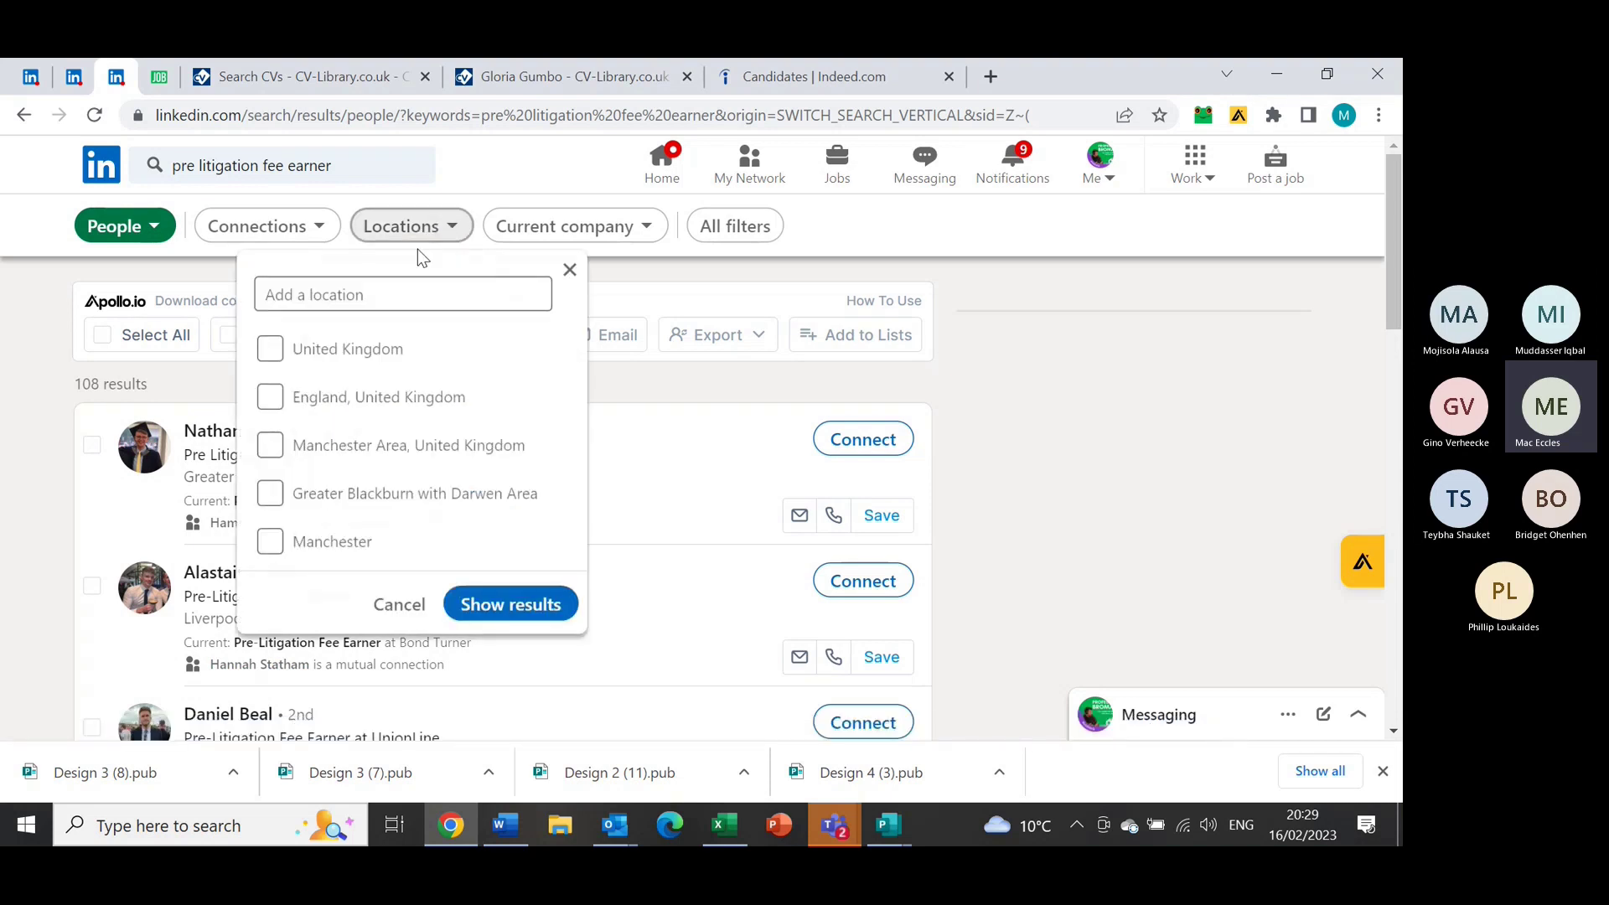
left_click(359, 285)
key("Escape")
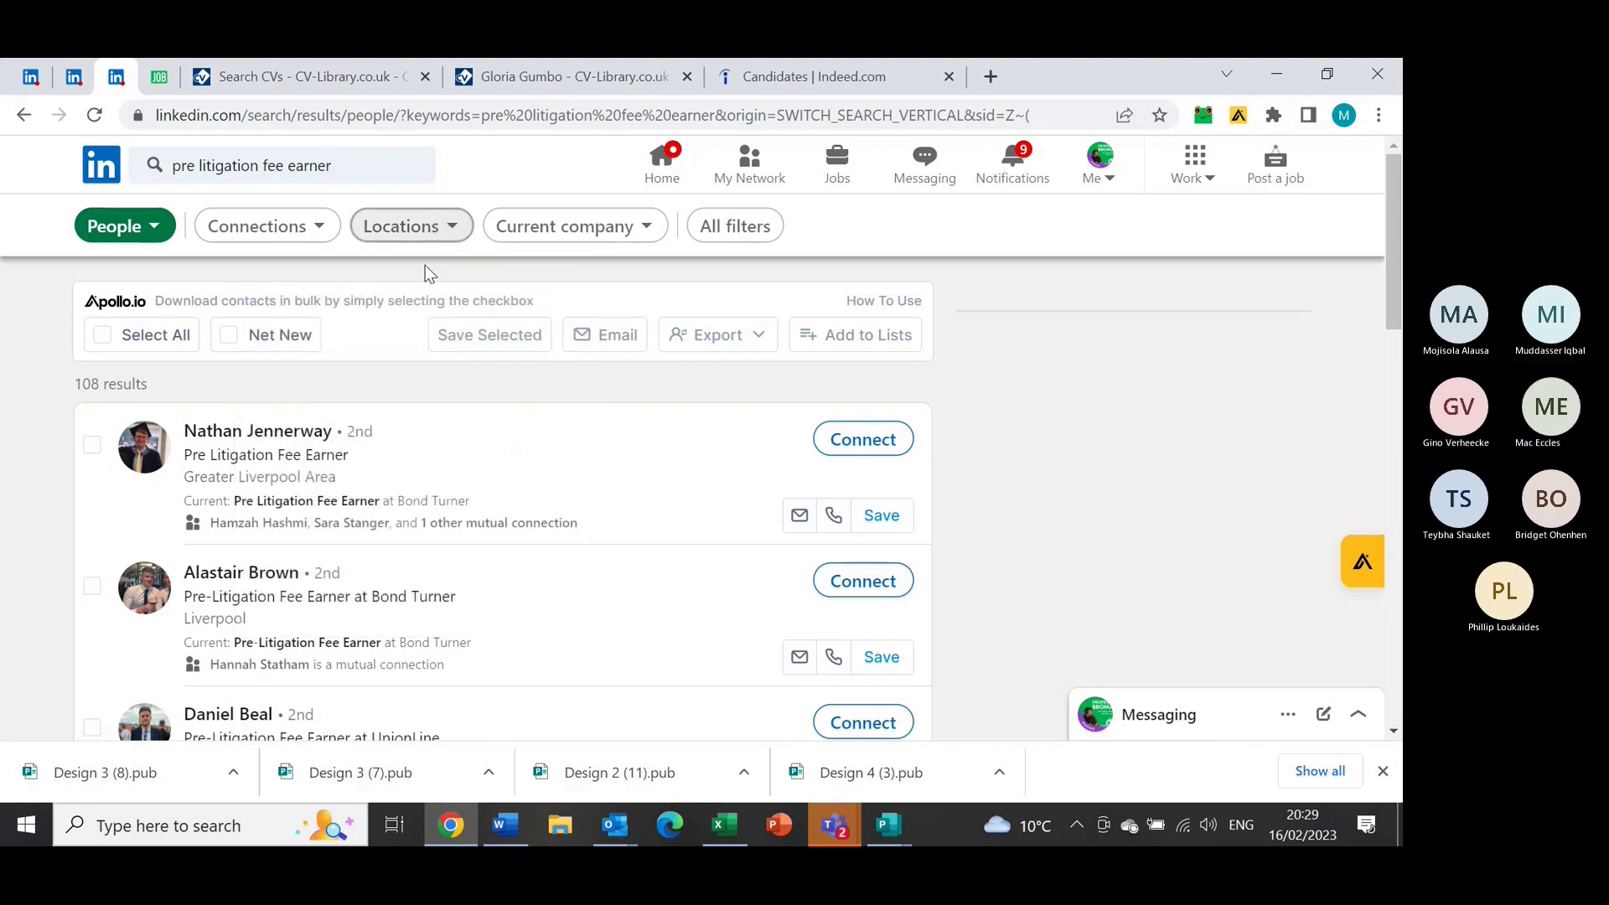
left_click(458, 242)
left_click(402, 298)
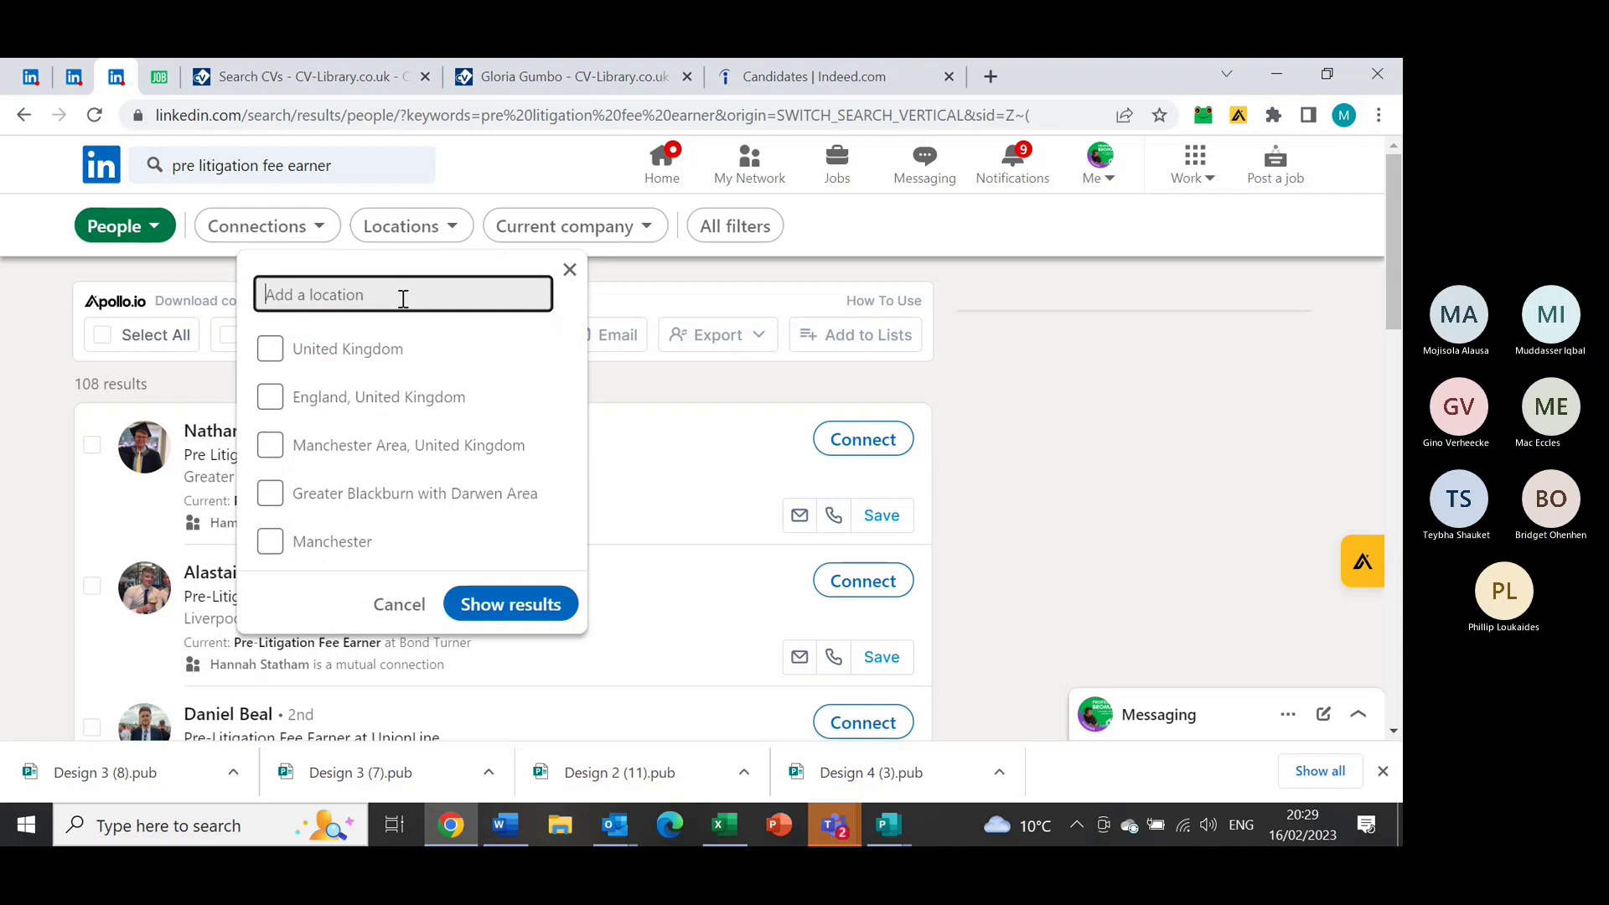
key("Escape")
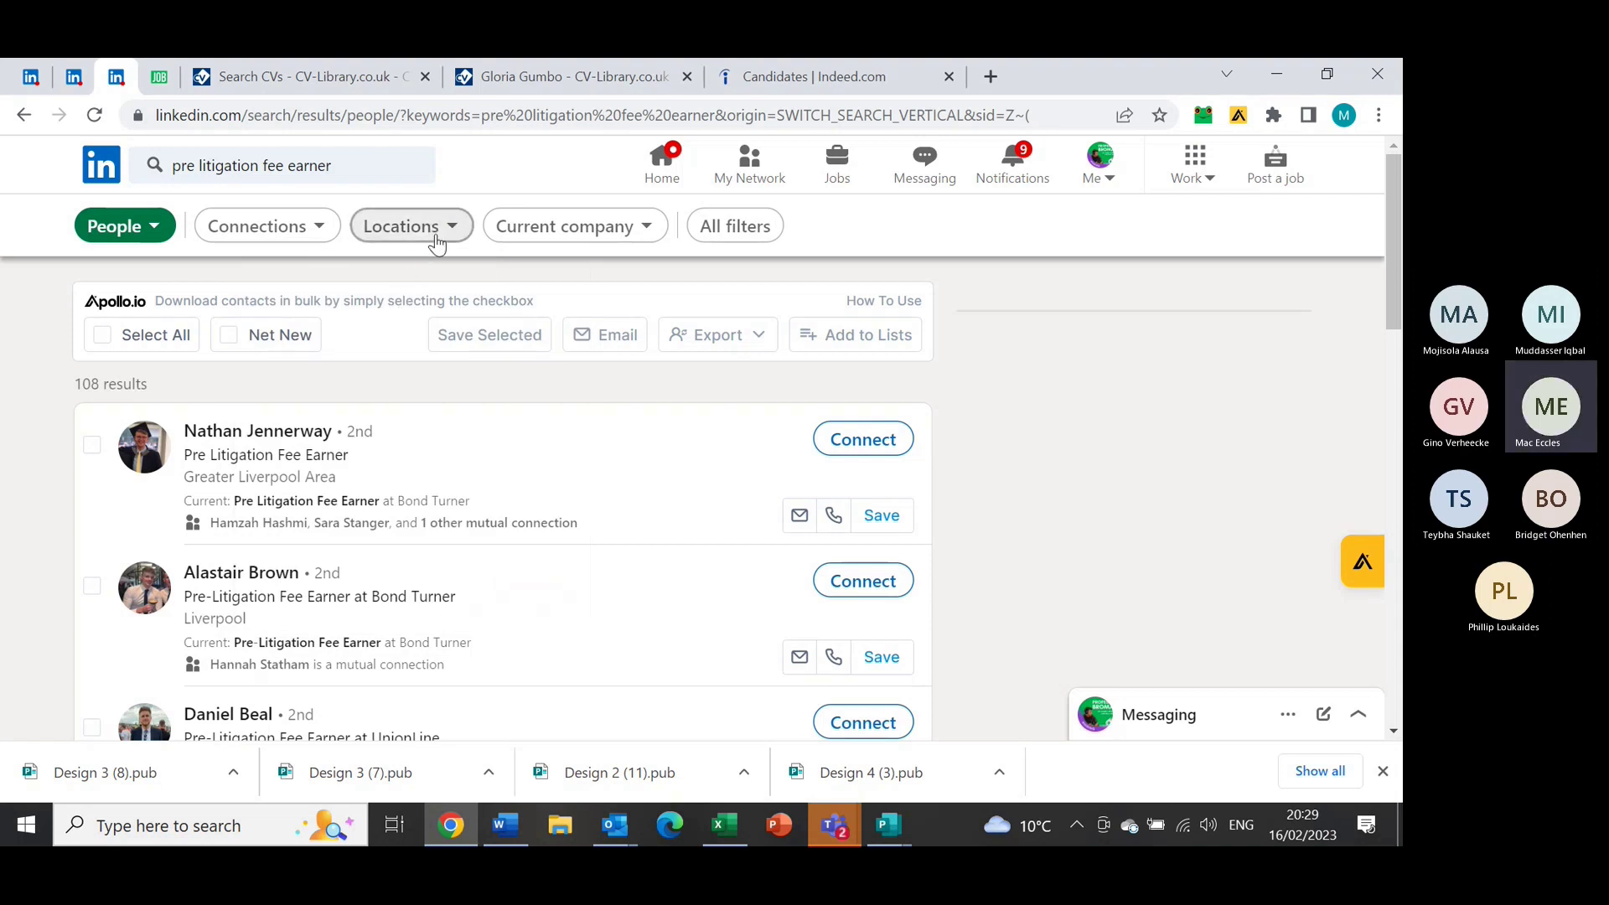
left_click(407, 227)
key("Escape")
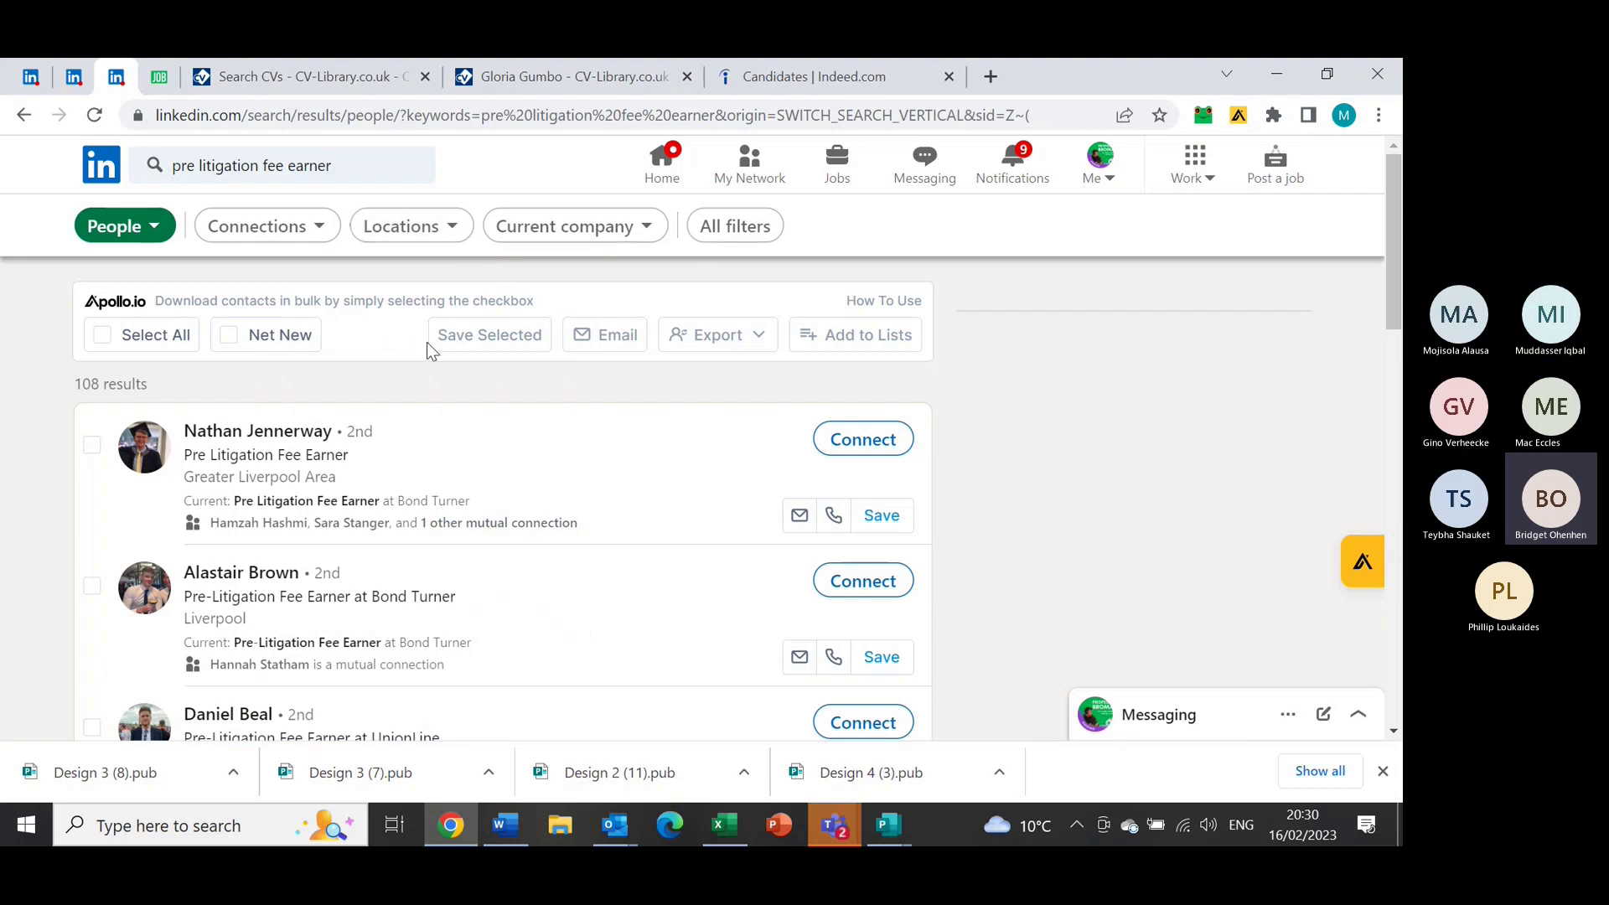
left_click(428, 239)
left_click(266, 444)
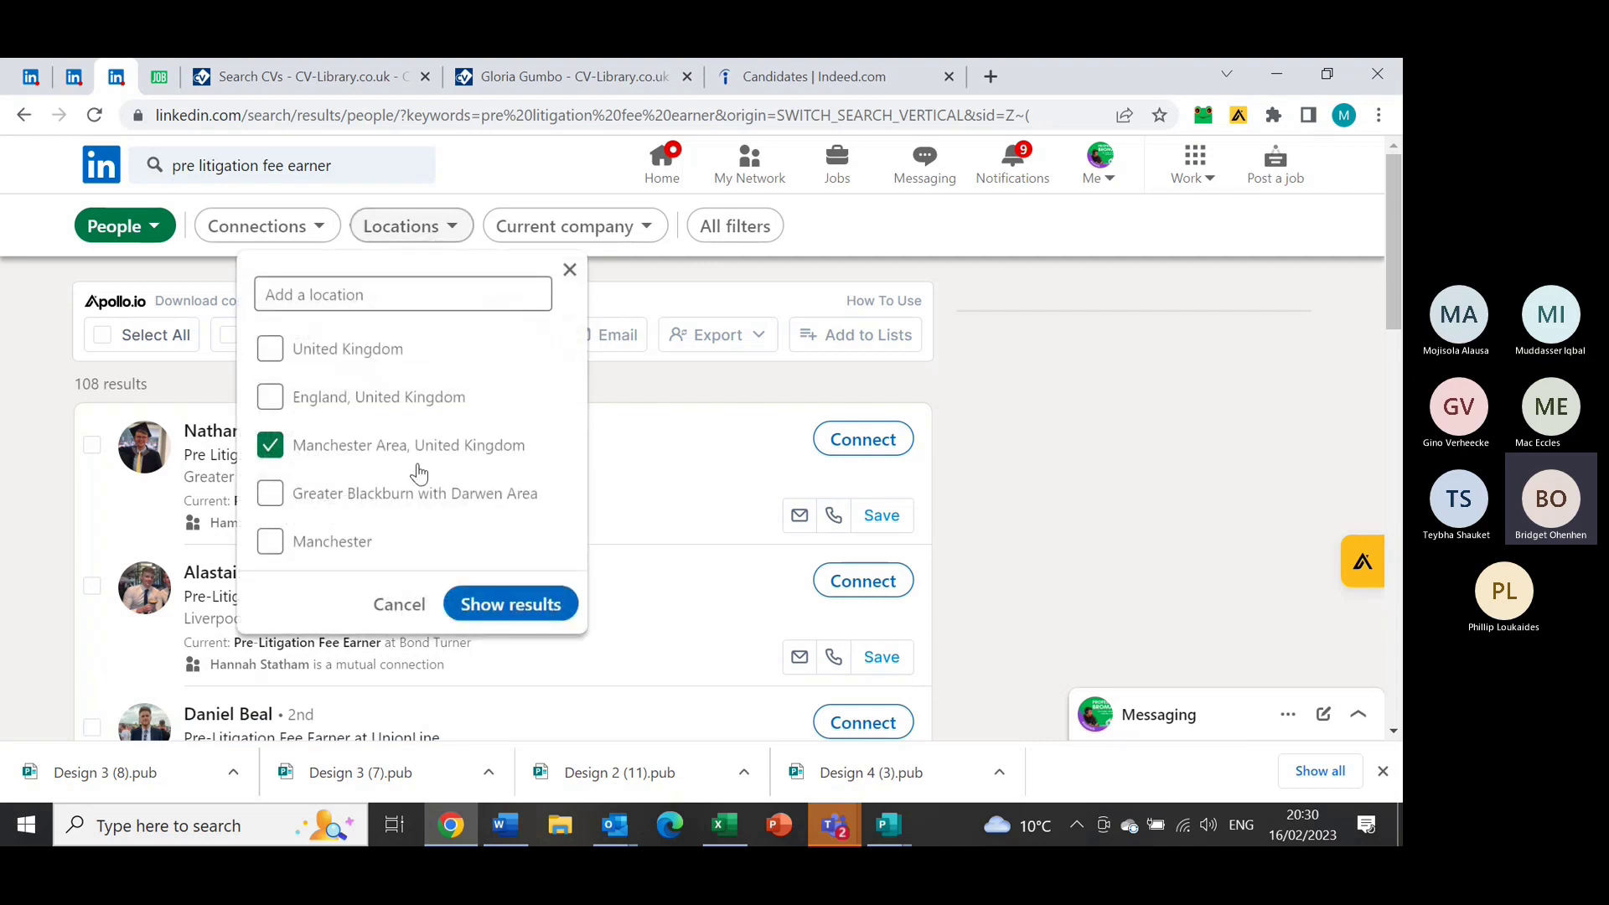
left_click(475, 603)
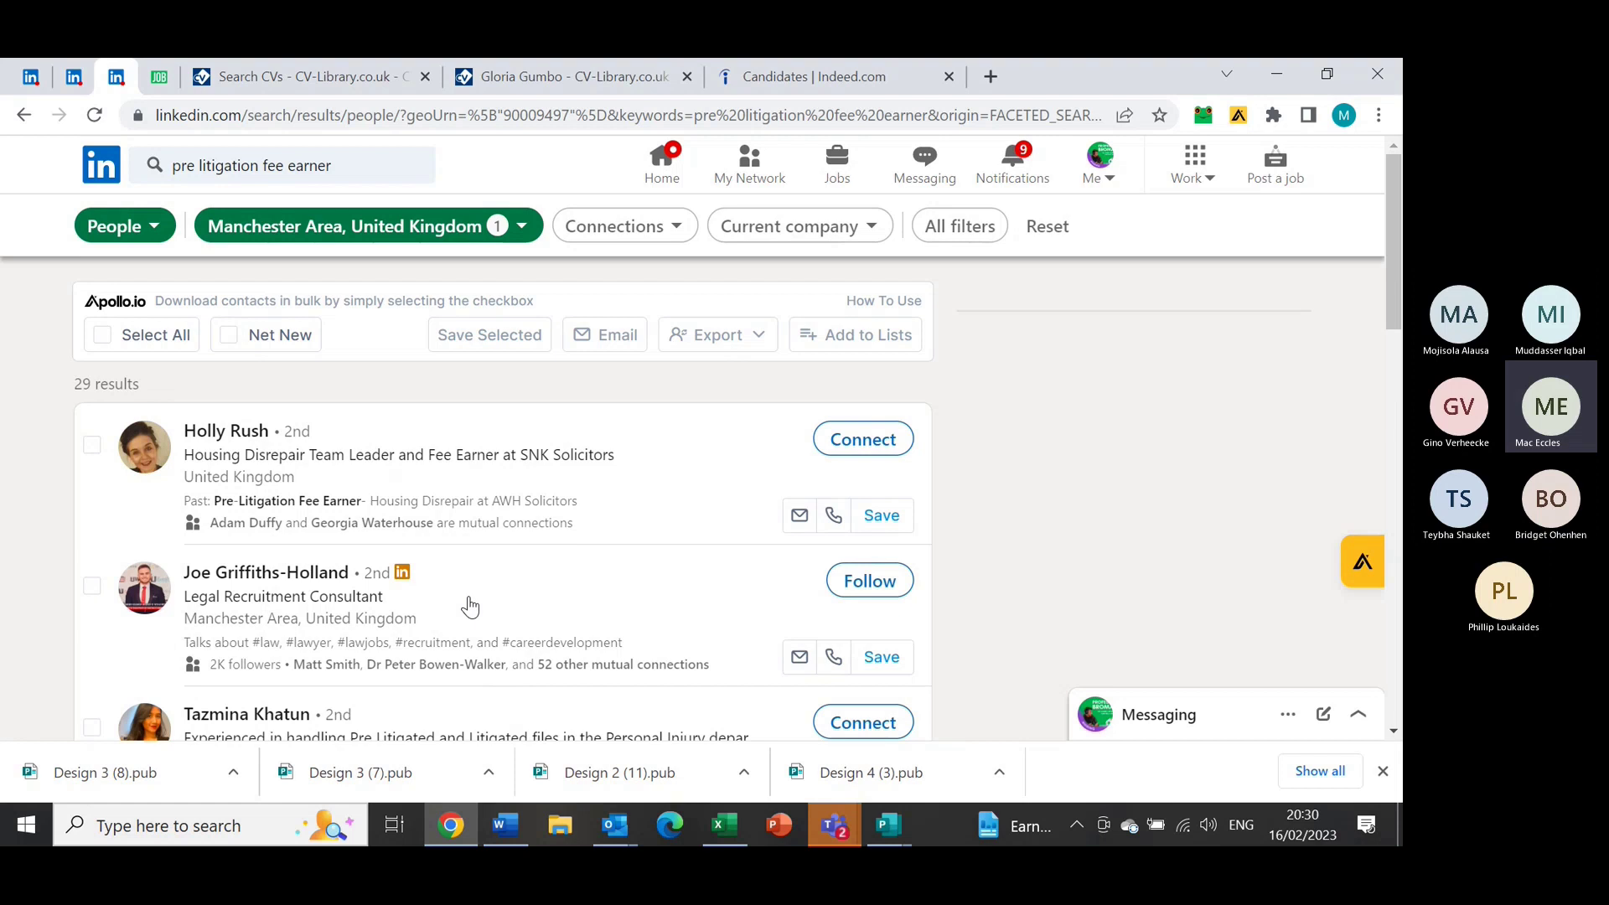
Expand Messaging and search conversations for the Bond Turner contact's name
left_click(1131, 727)
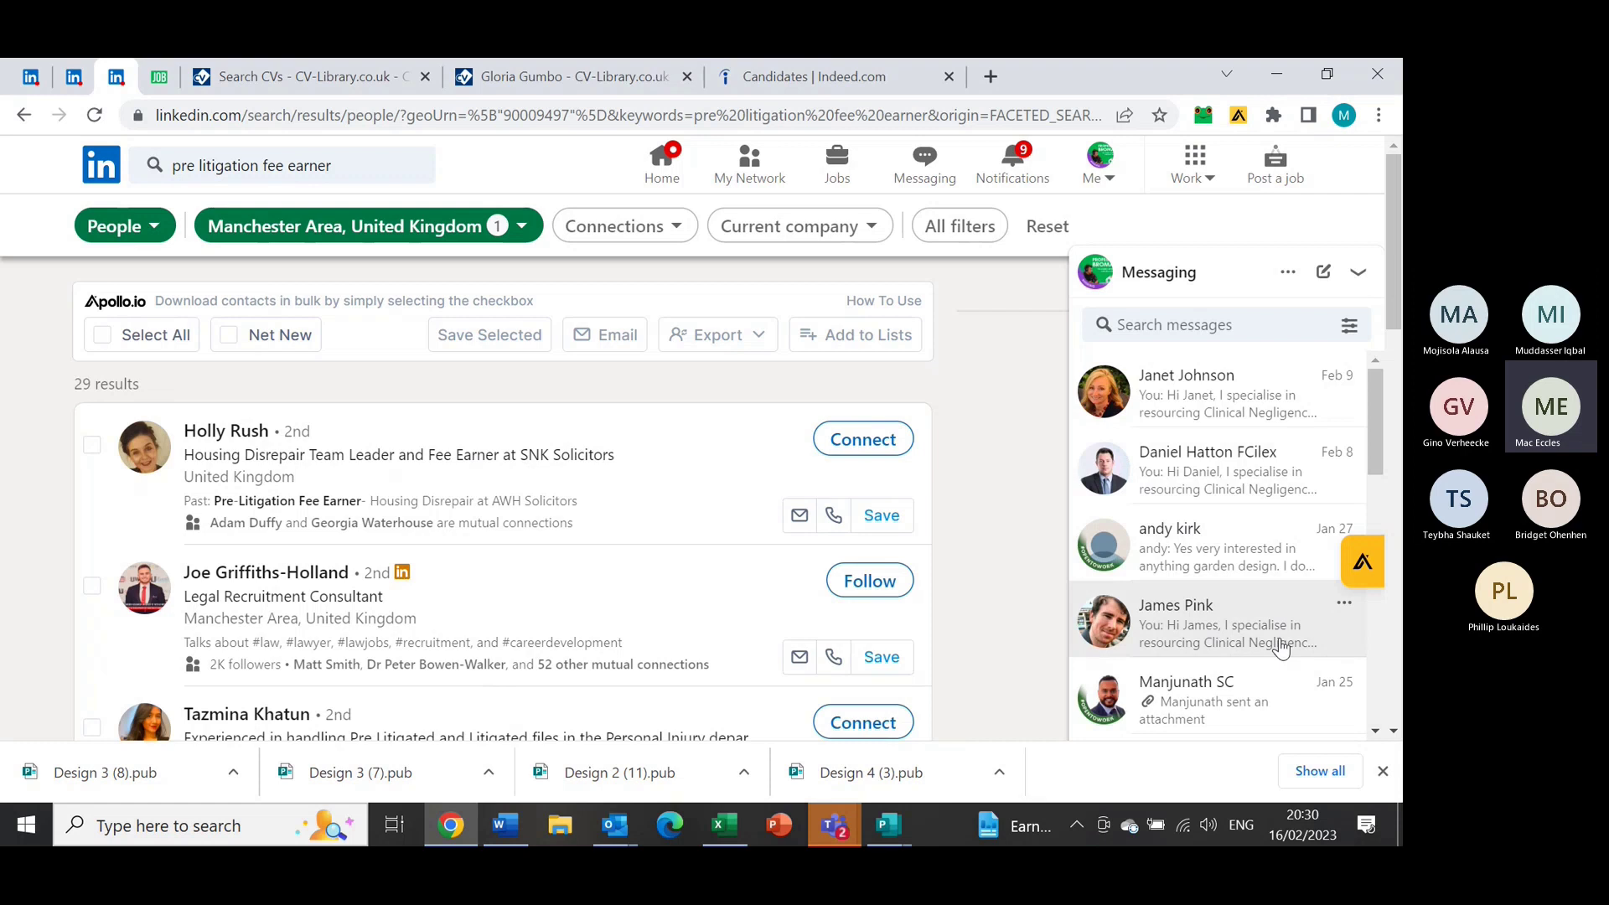
left_click_drag(1369, 431, 1351, 404)
left_click(1196, 319)
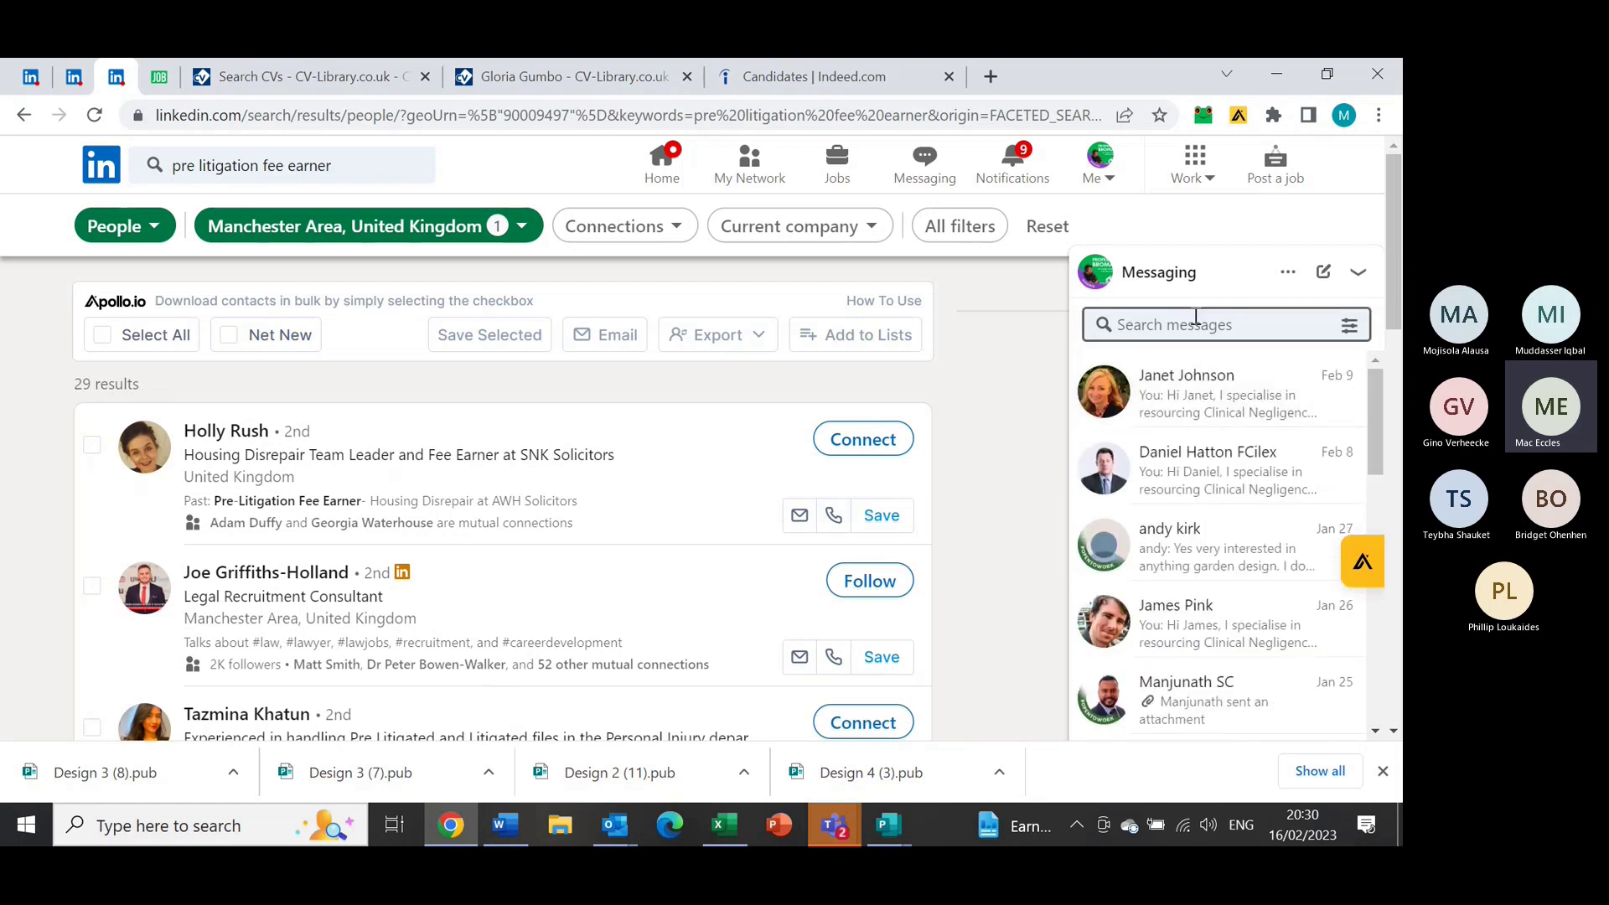
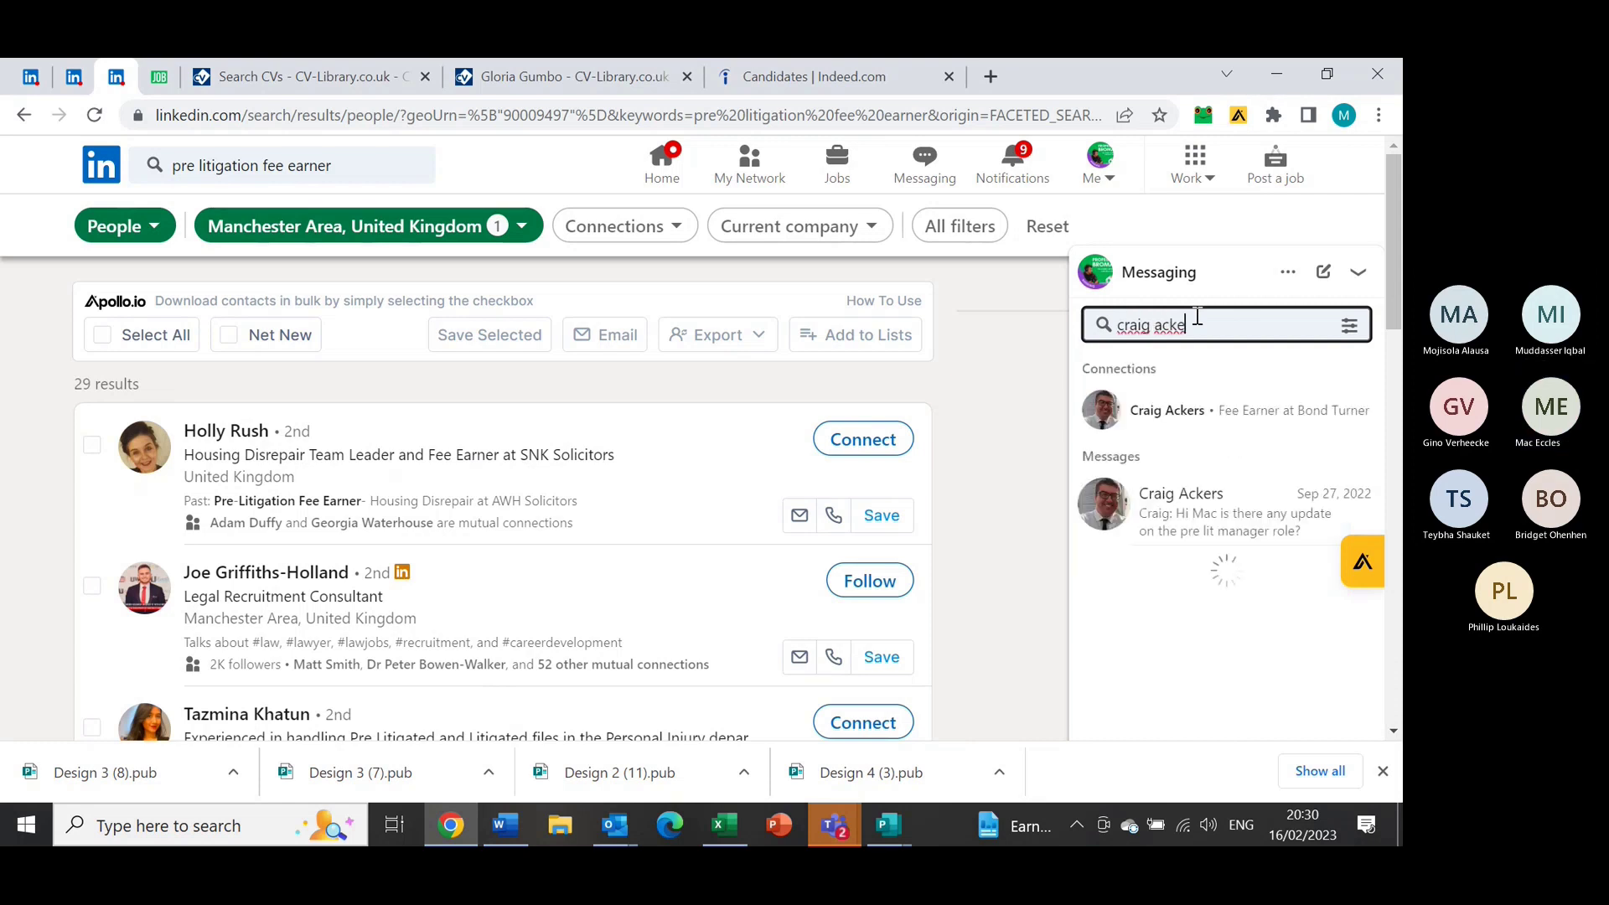
Open the Bond Turner contact's chat, enlarge it and scroll up to the 18 Sep 2022 message
left_click(1161, 513)
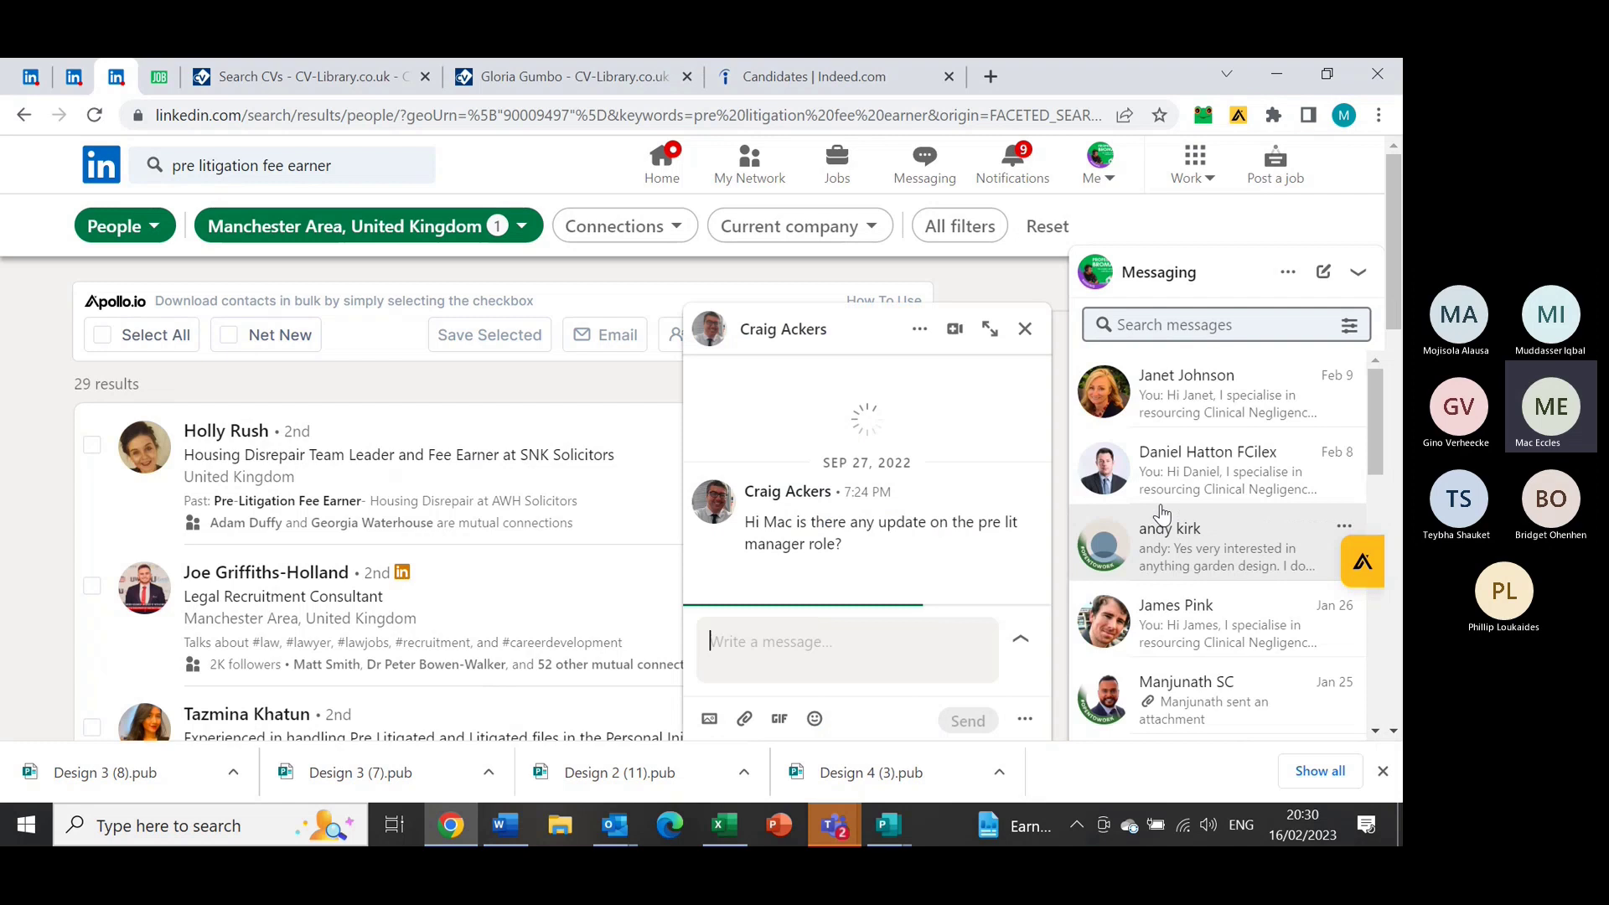
left_click(990, 328)
left_click_drag(1042, 529, 1043, 336)
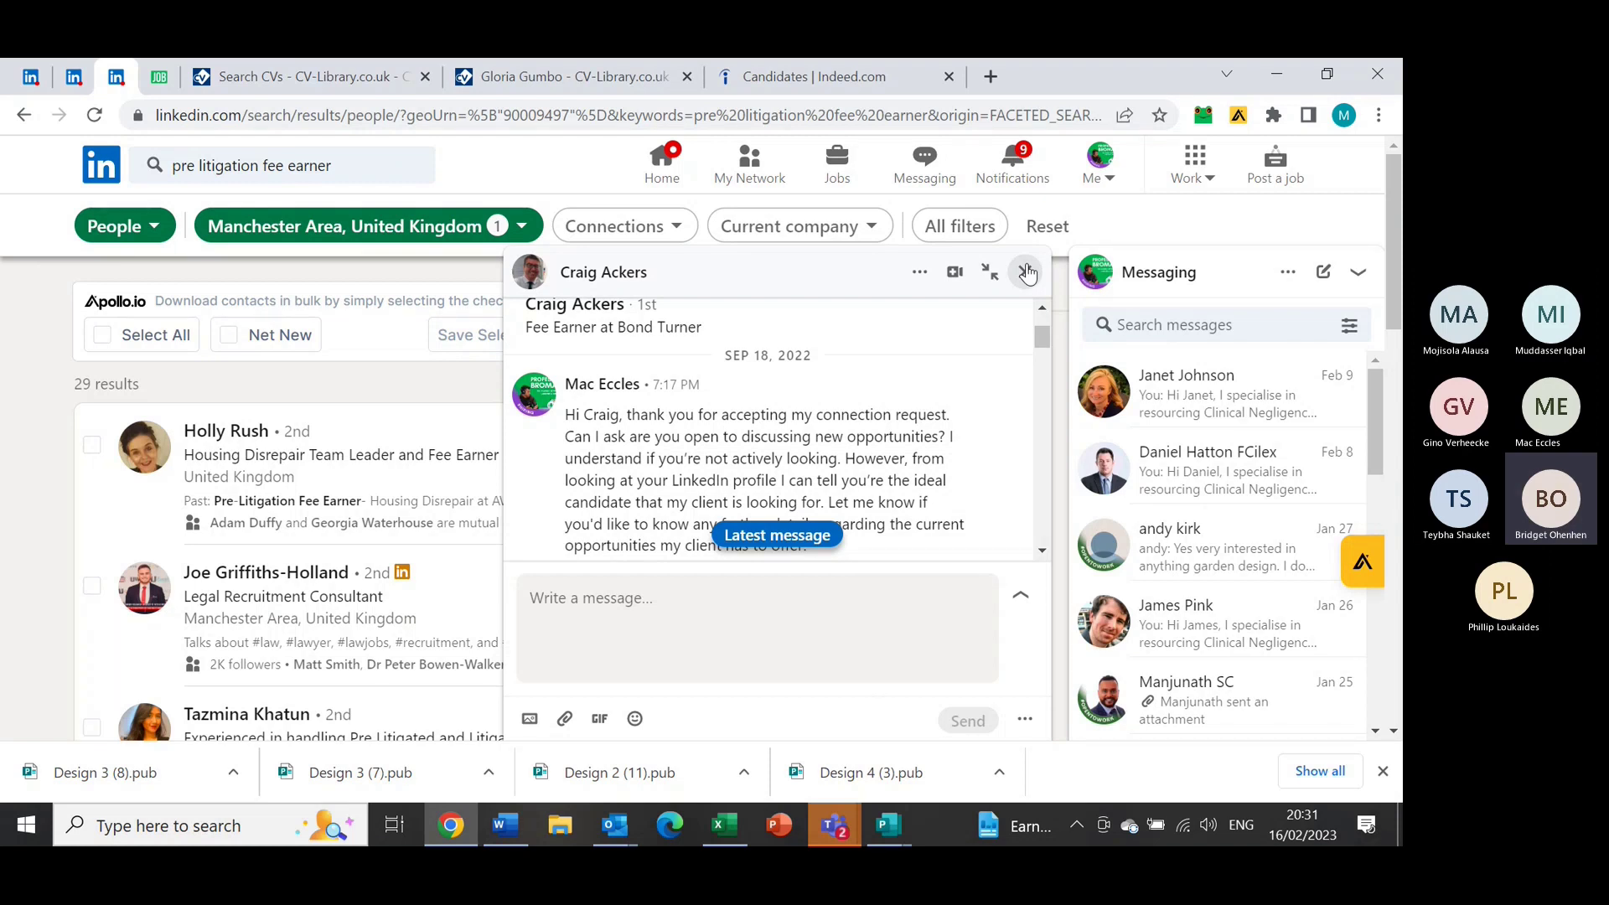
Close the chat window and scroll the Manchester results down to the Rochdale candidate
left_click(1027, 272)
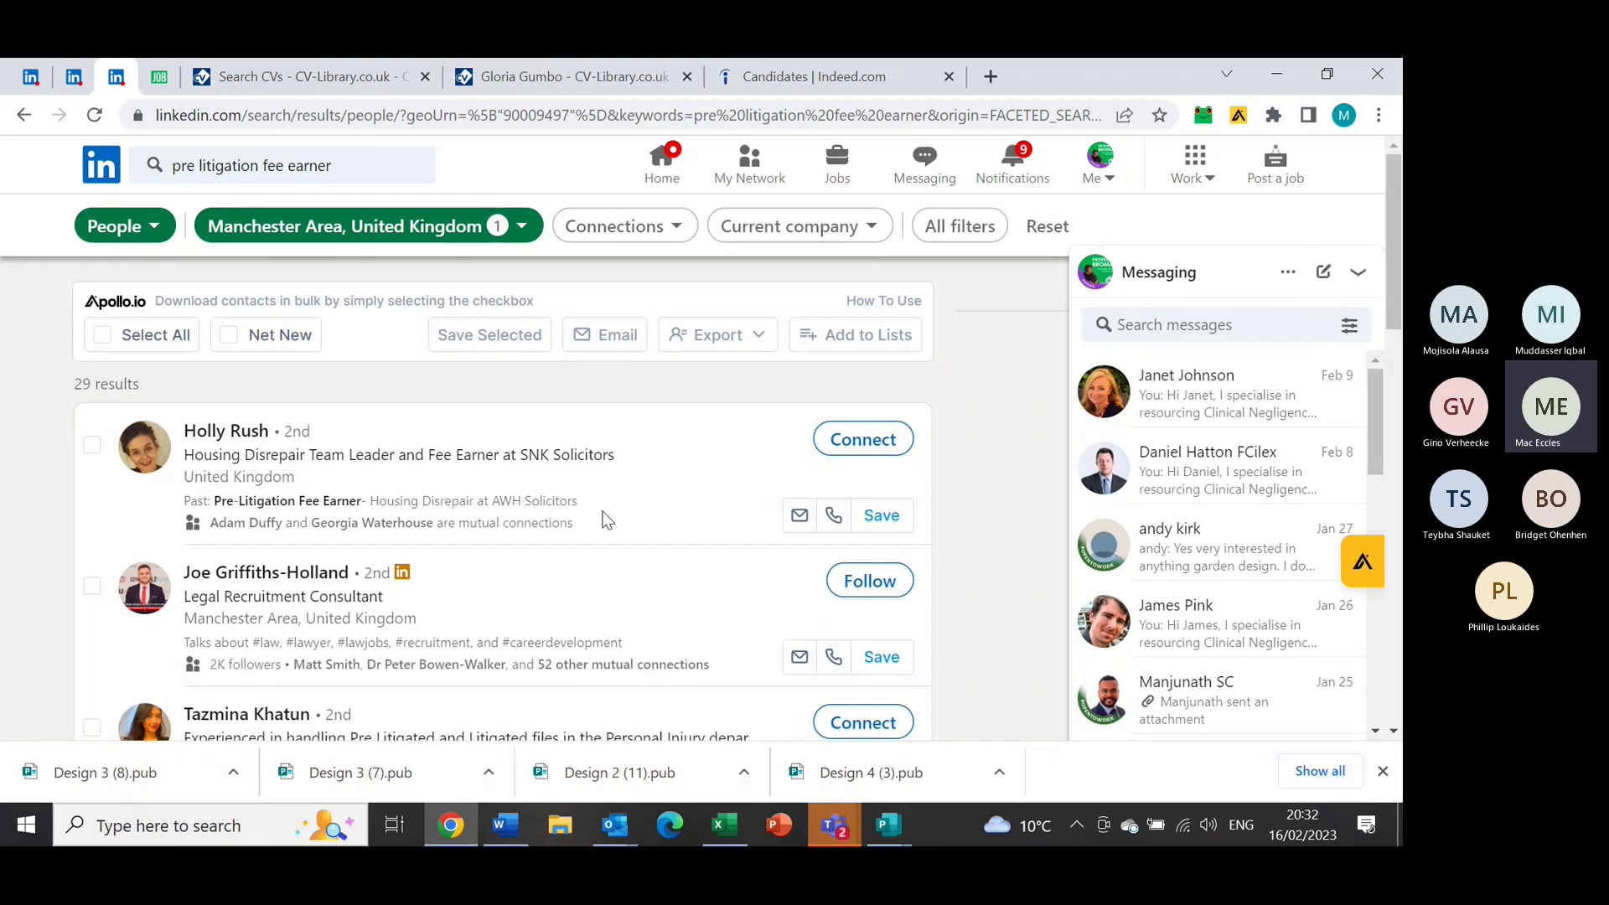
scroll(1381, 218, "down", 2)
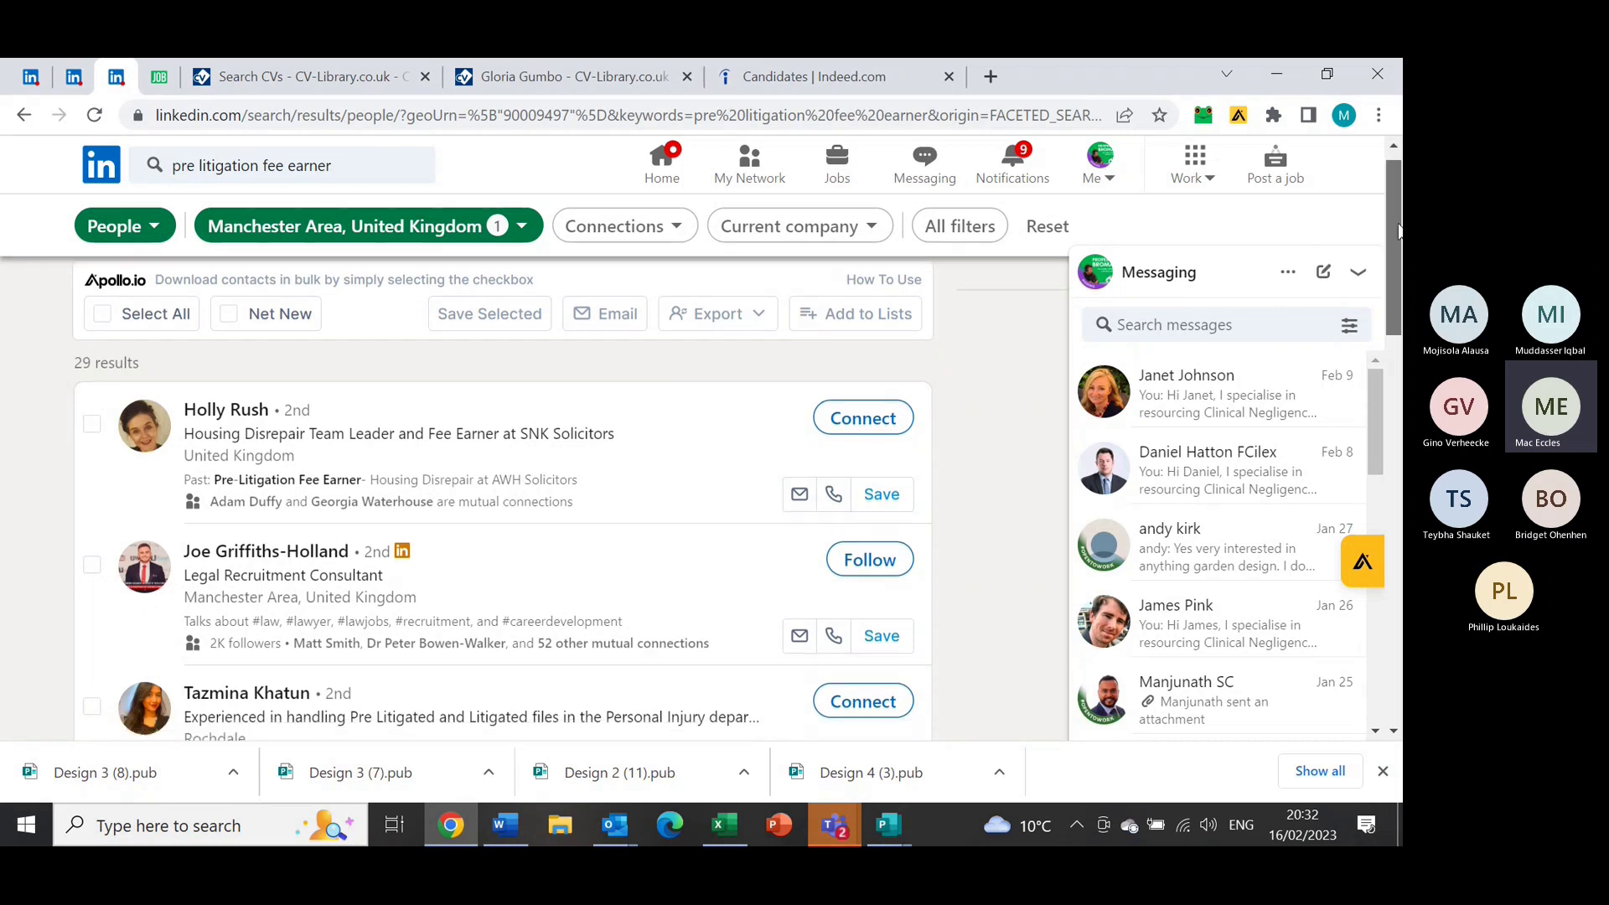
scroll(1380, 218, "up", 2)
scroll(1380, 234, "down", 2)
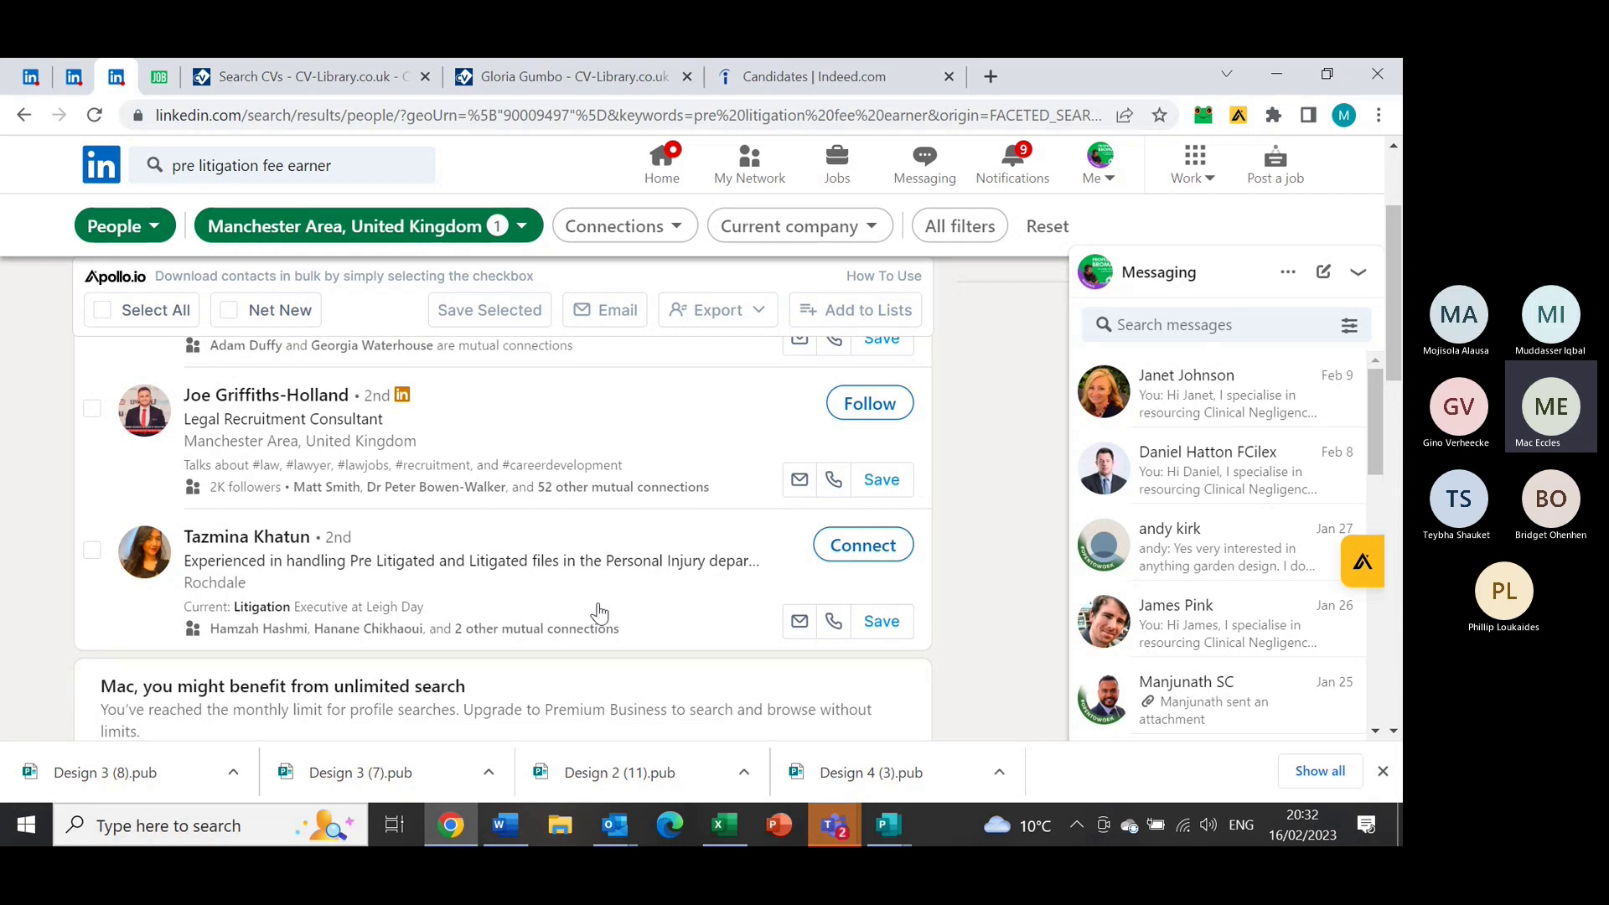
Start a connection request with a personal note to the Leigh Day candidate
left_click(868, 550)
left_click(808, 715)
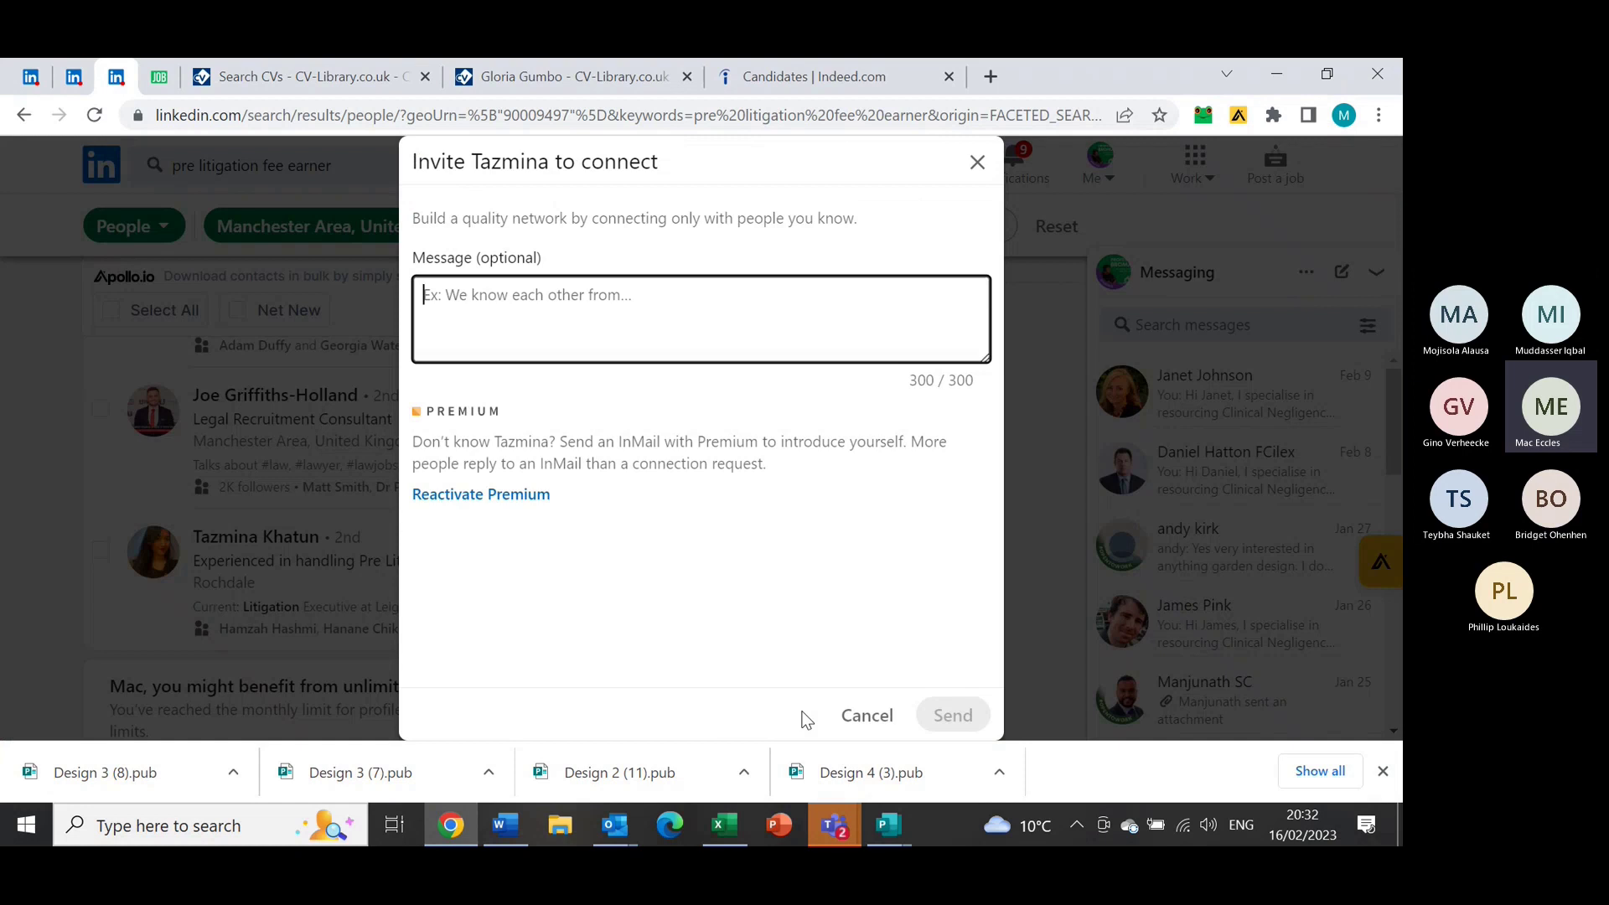
left_click(506, 825)
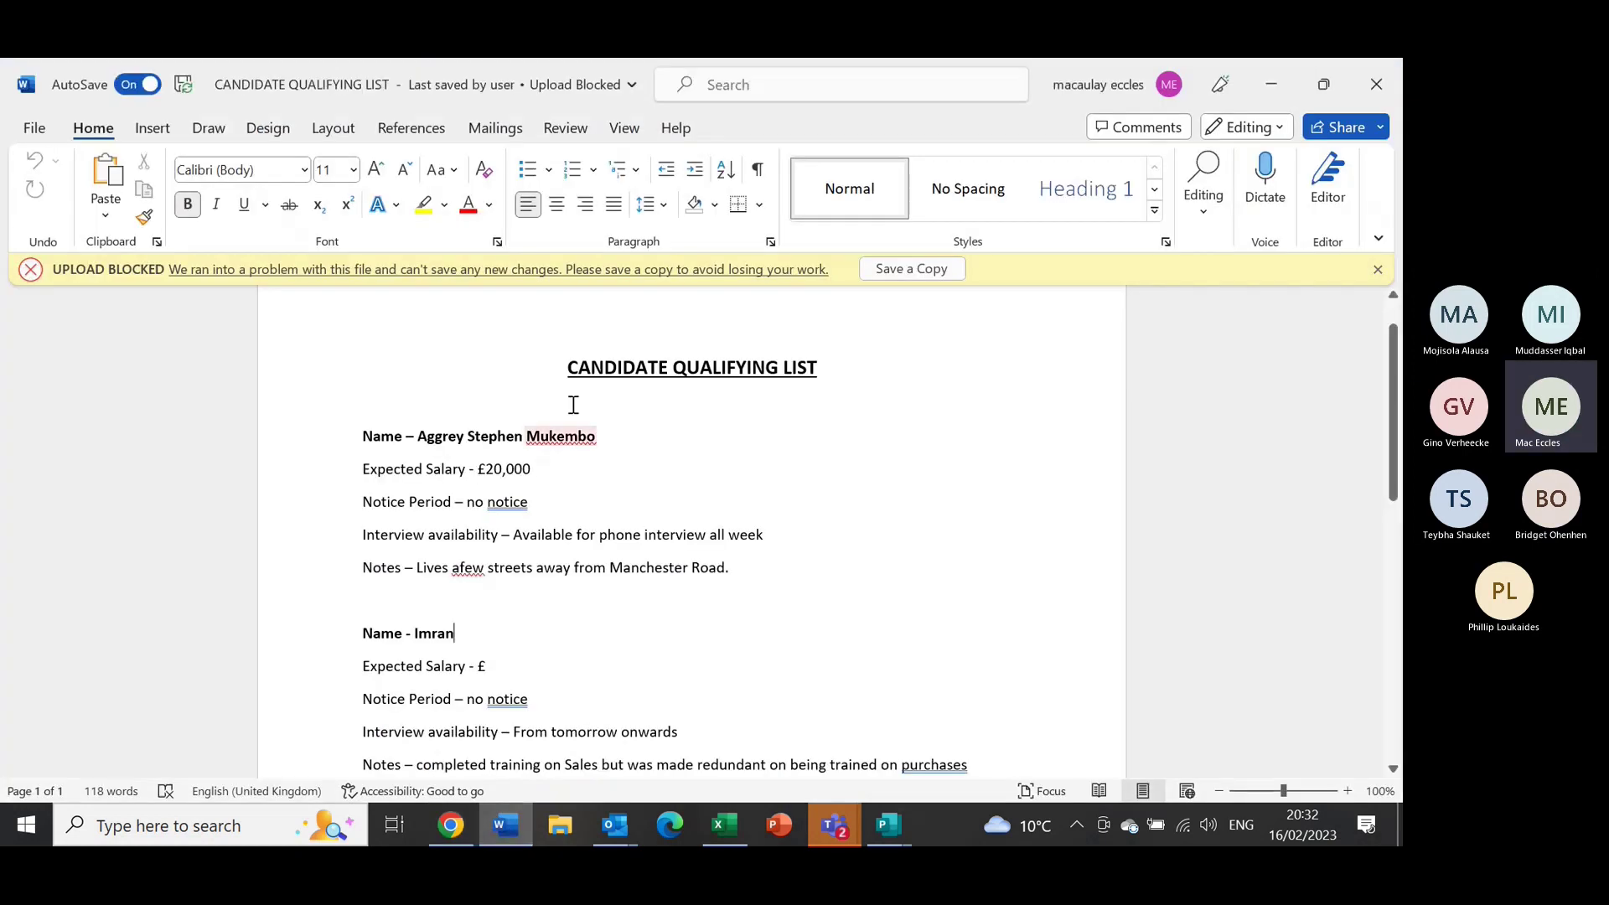
Open the LinkedIn Connect document and select the Clinical Negligence message with its sign-off
left_click(35, 127)
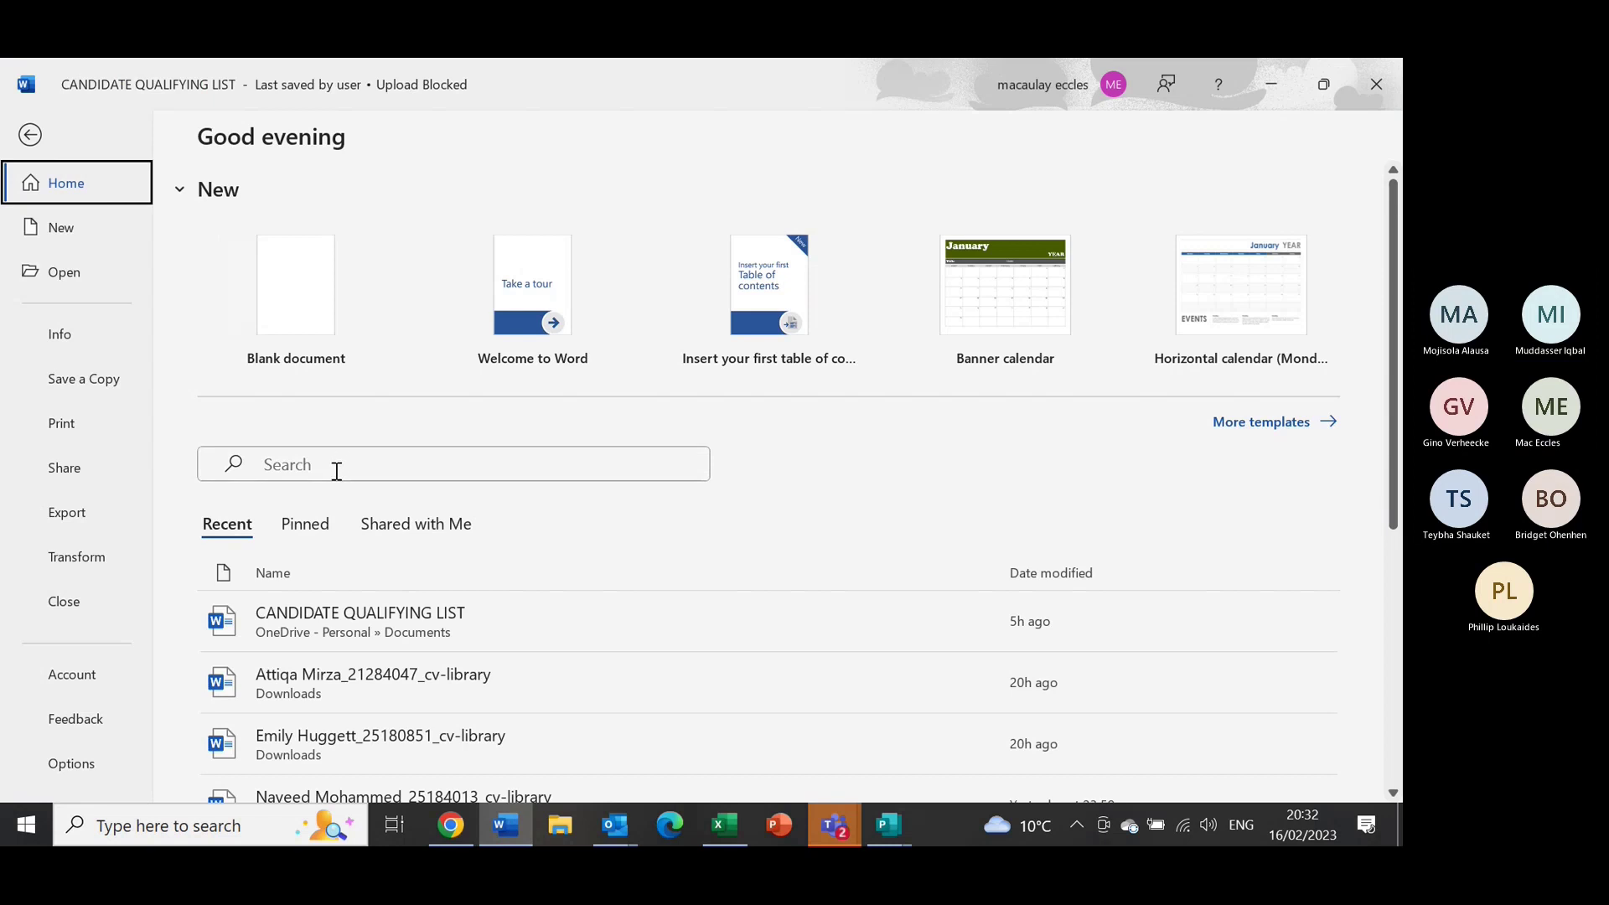
left_click(340, 466)
type("linked")
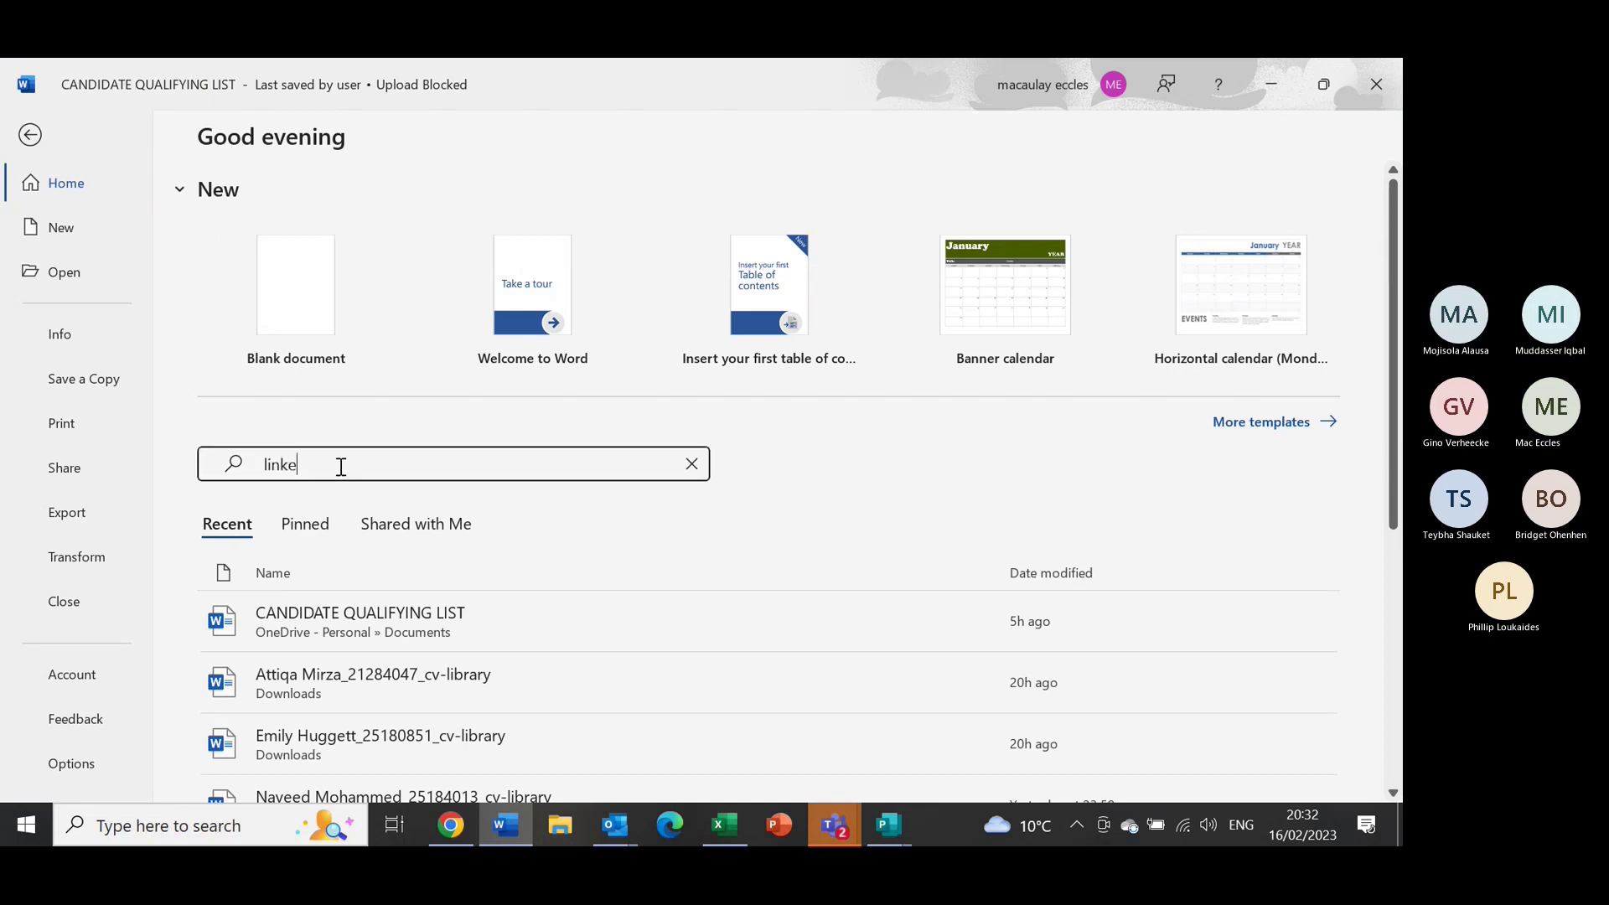
left_click(363, 502)
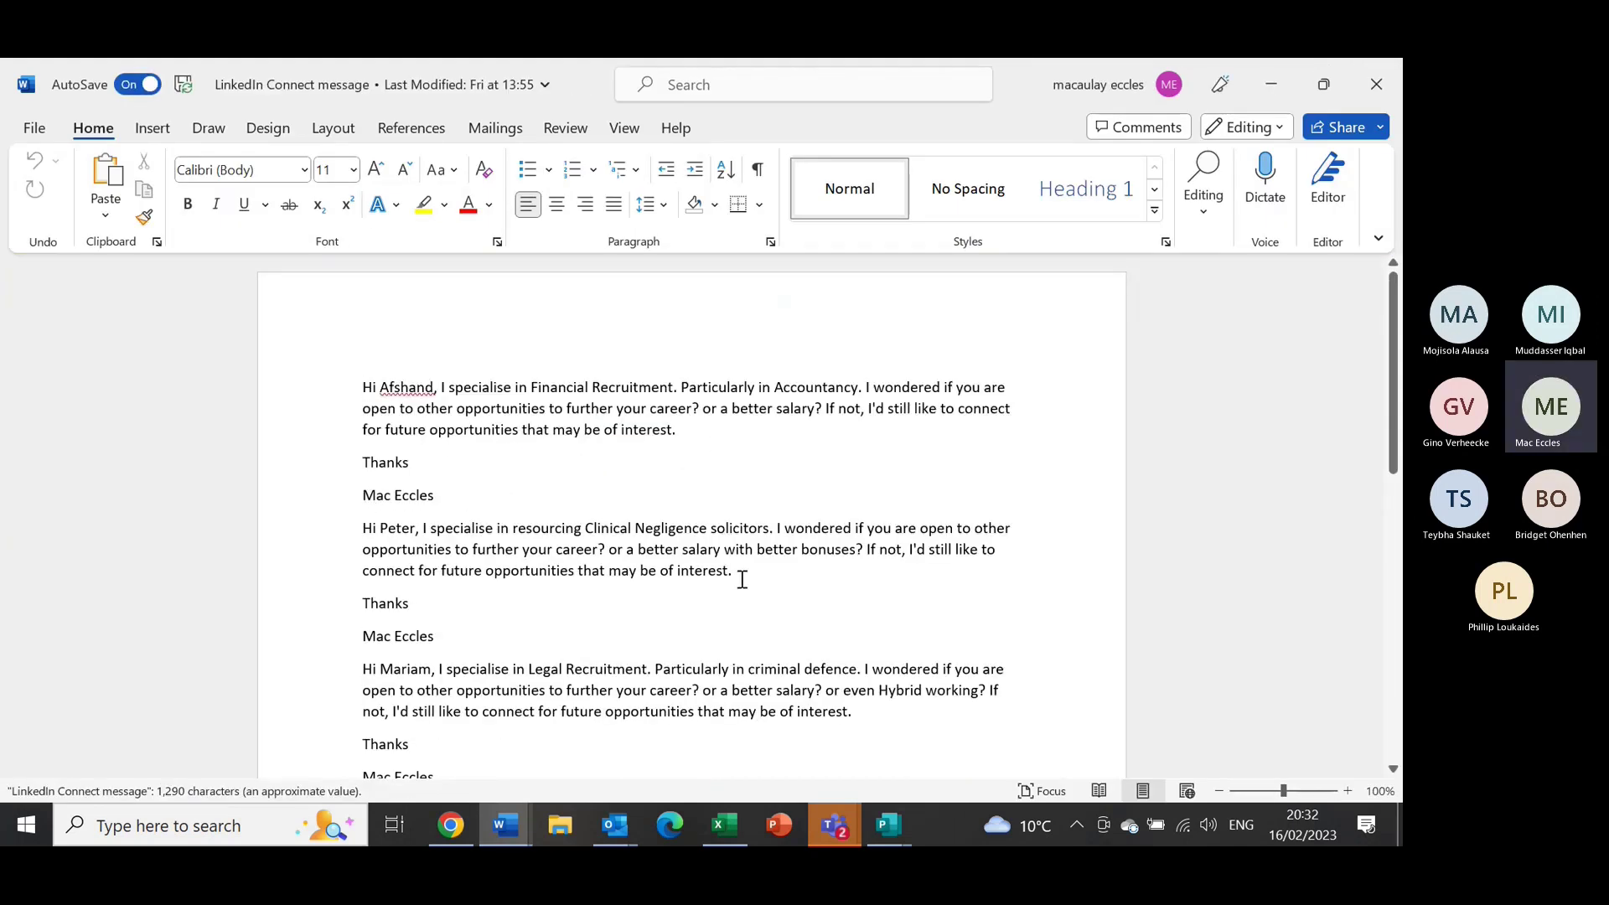
left_click_drag(739, 580, 362, 526)
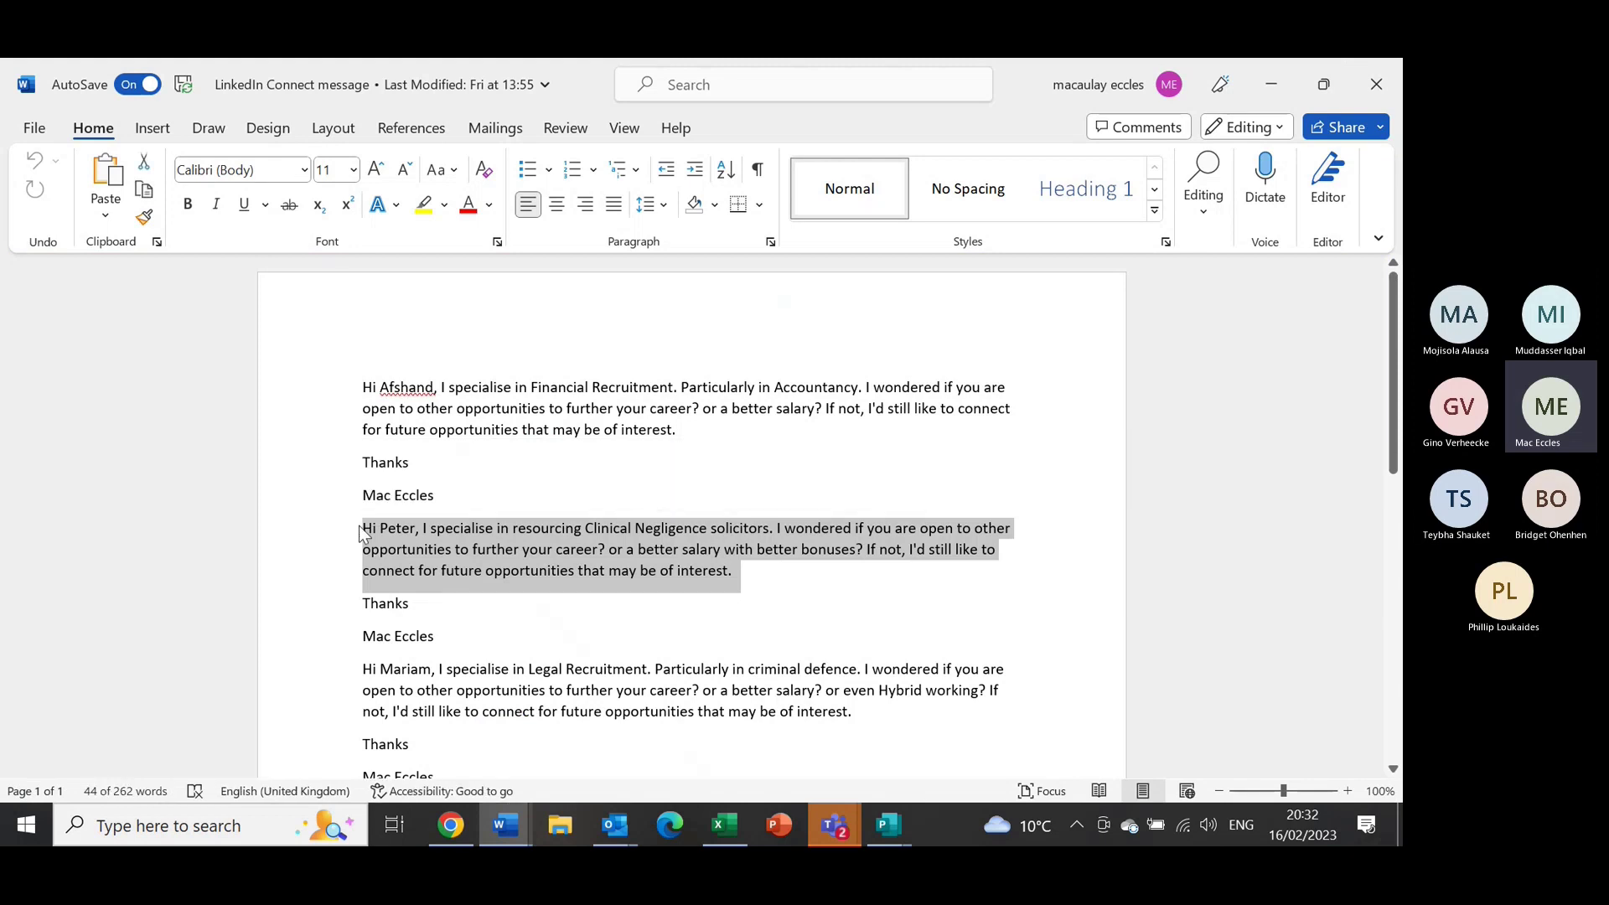
left_click(464, 608)
left_click_drag(444, 636, 359, 532)
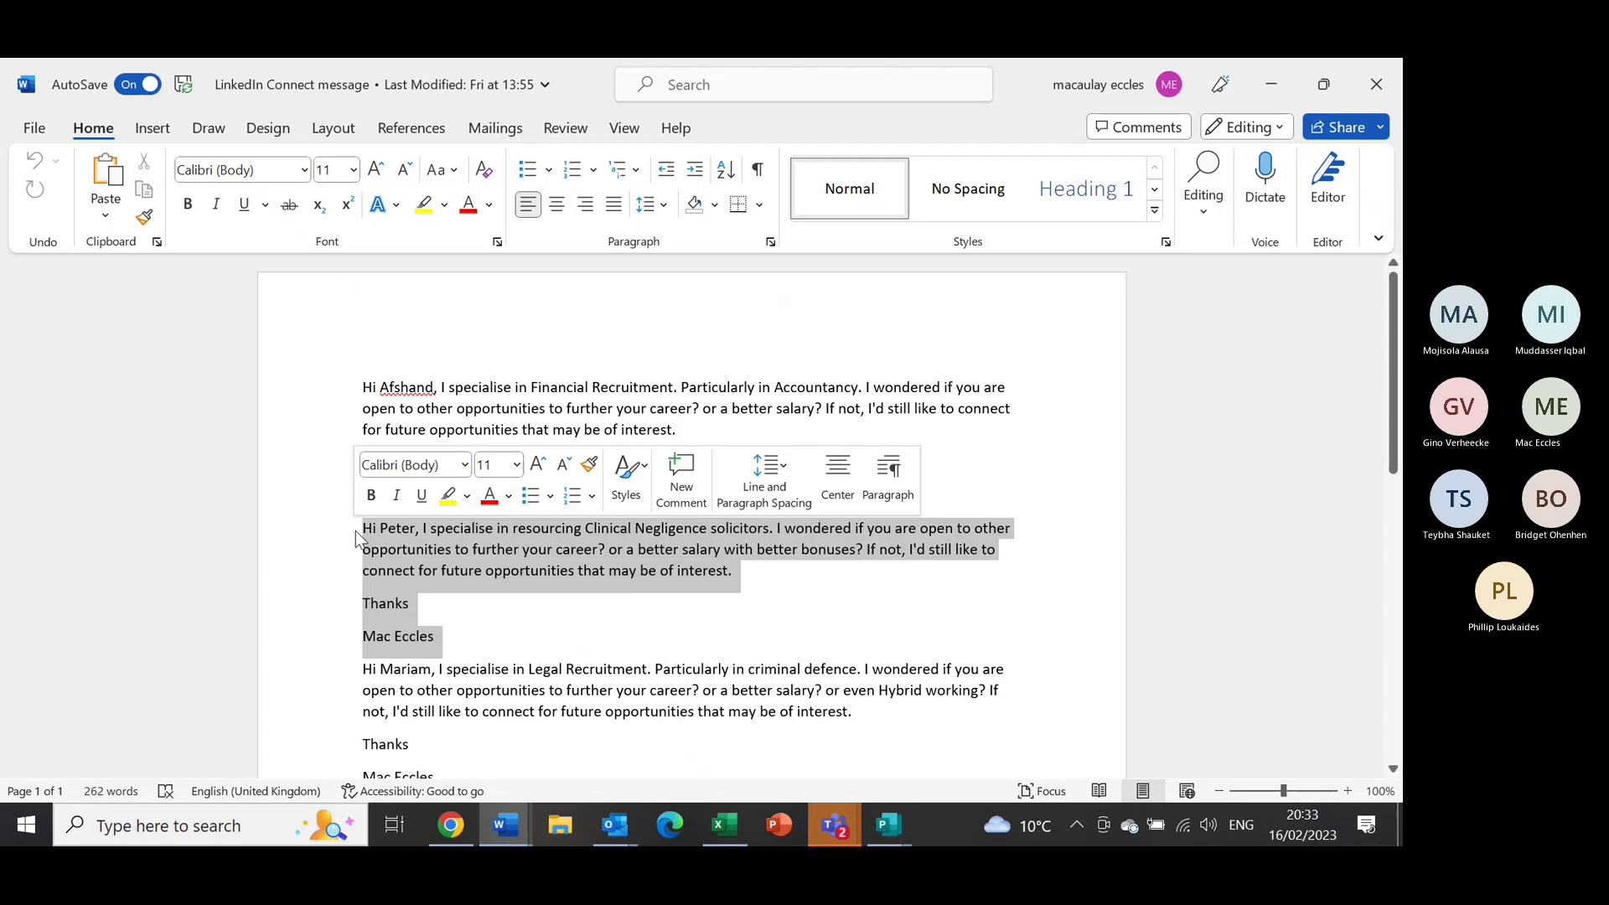
Paste the template into the invite note and greet the candidate by her first name
left_click(453, 838)
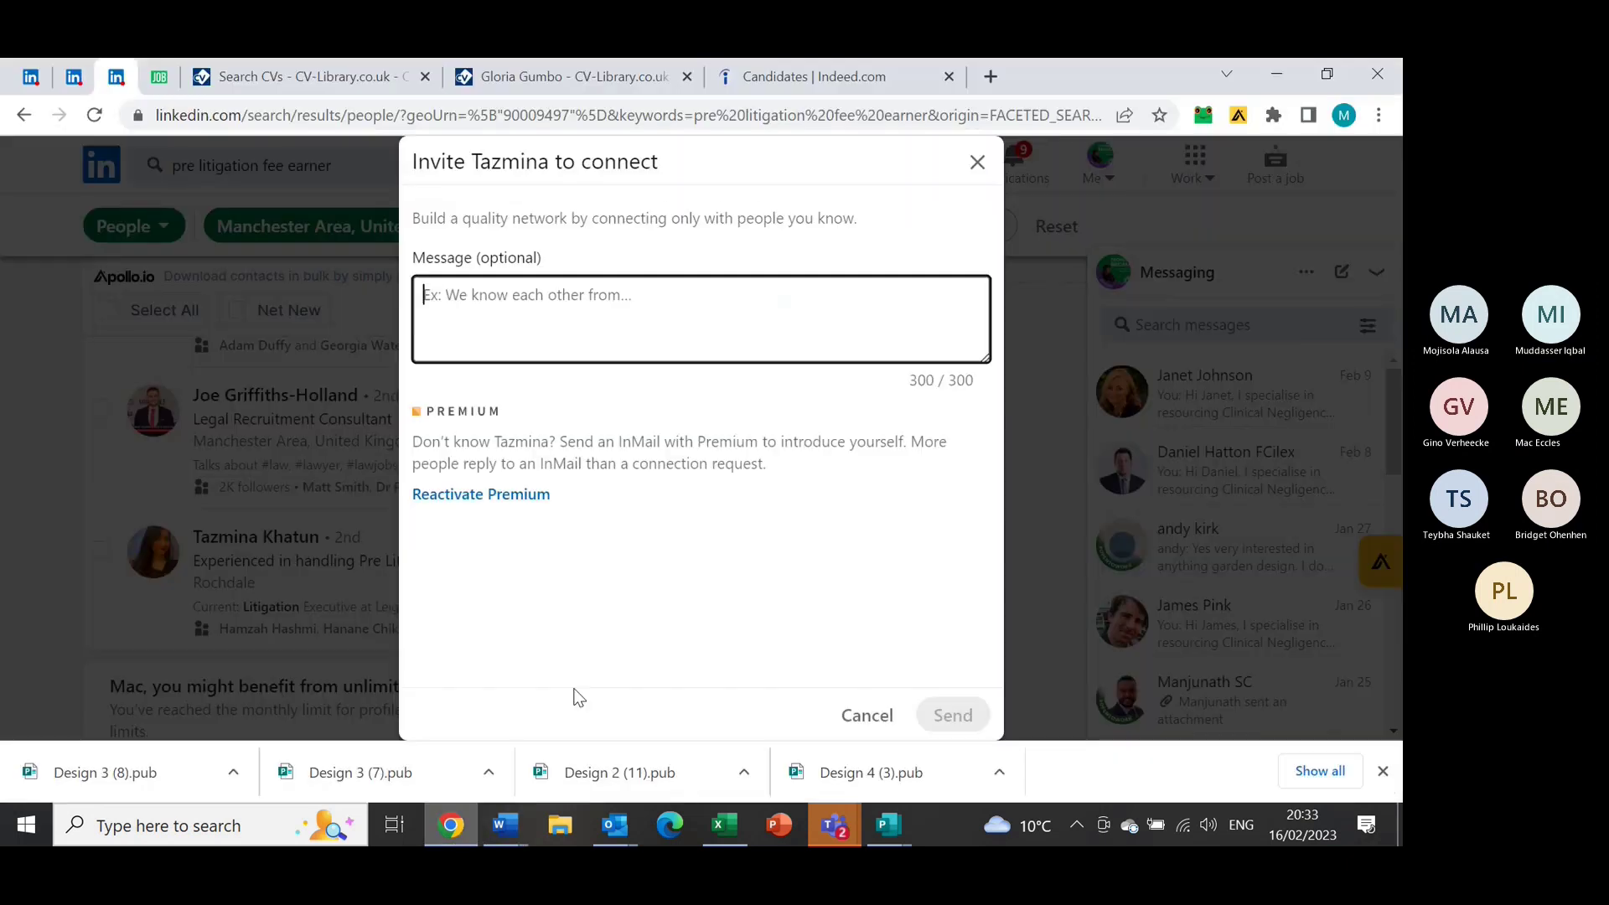
key("ctrl+v")
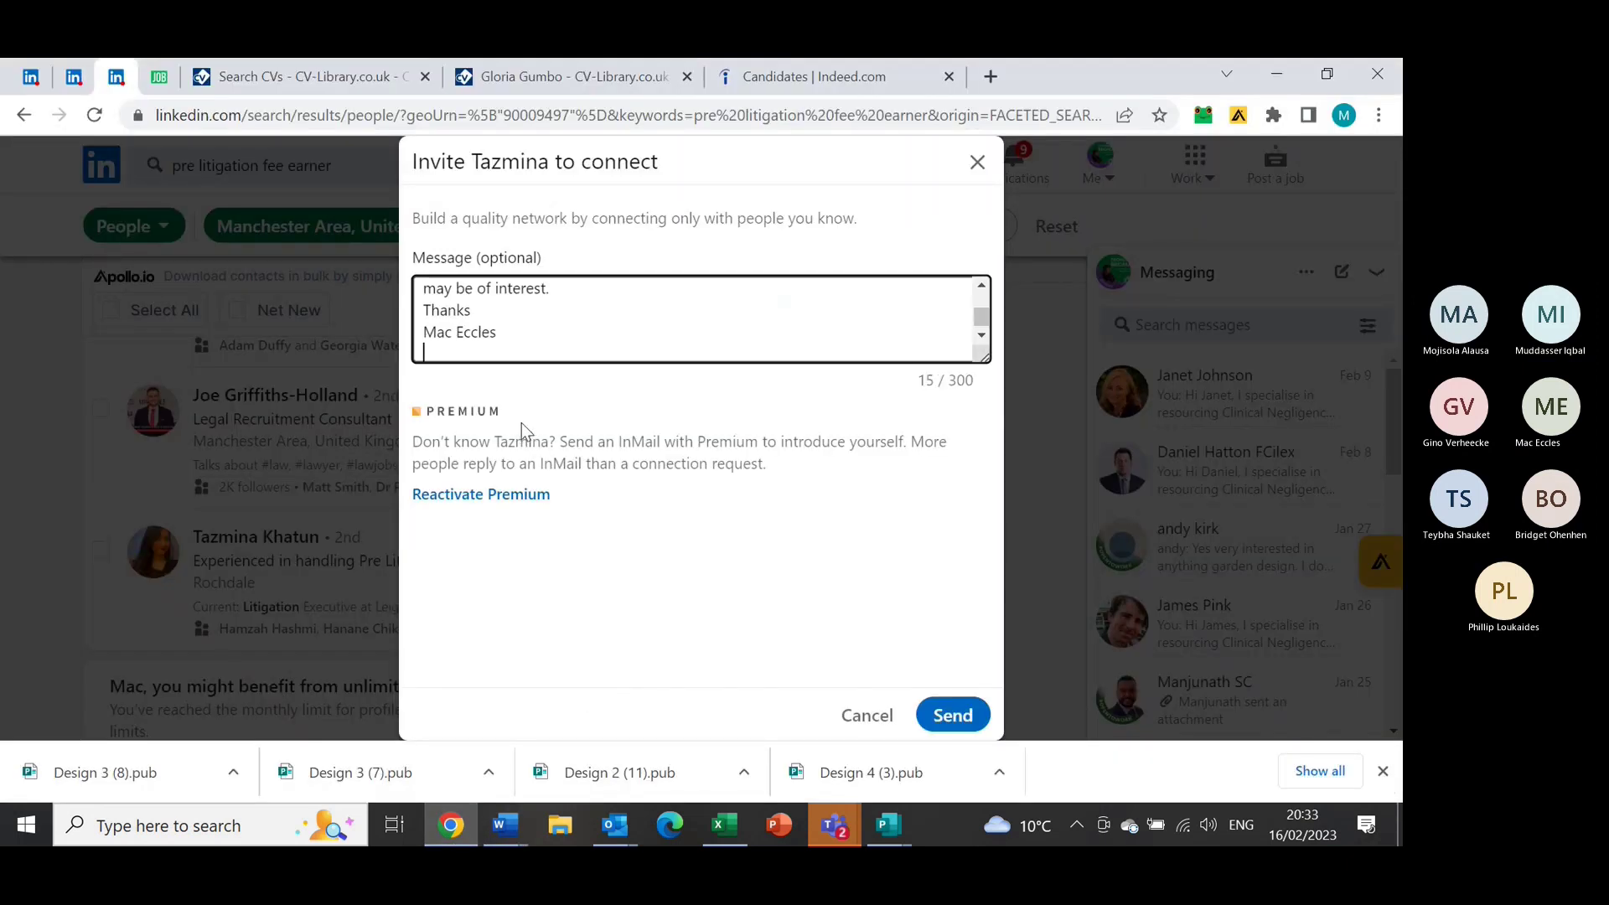
left_click(981, 291)
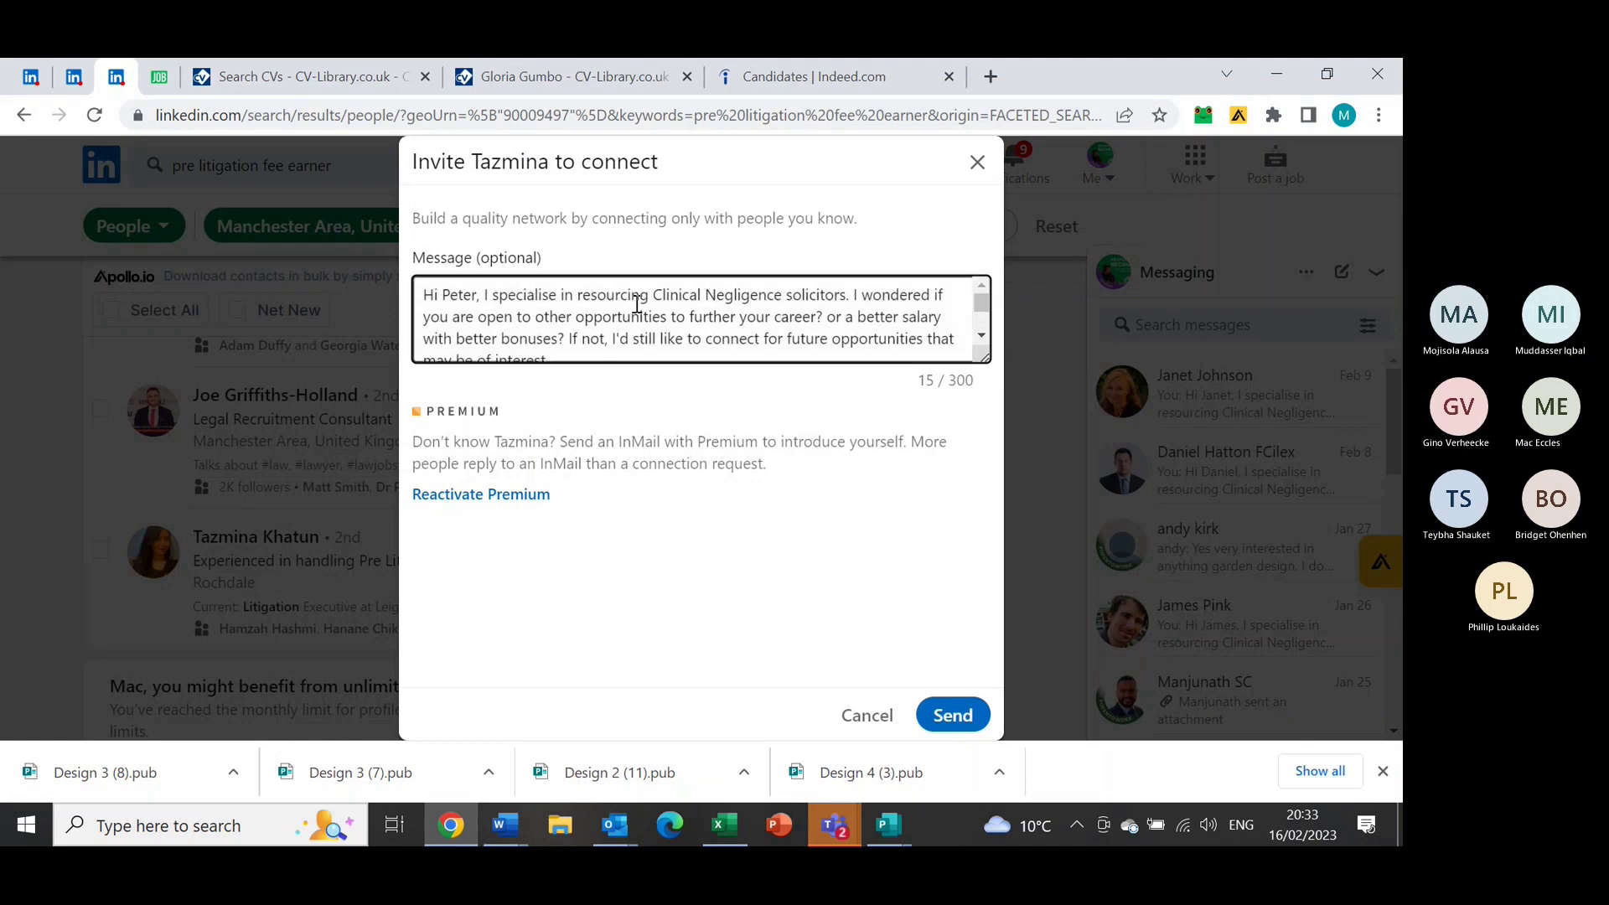
left_click(482, 296)
key("BackSpace")
key("BackSpace")
key("BackSpace")
key("BackSpace")
key("BackSpace")
type("T")
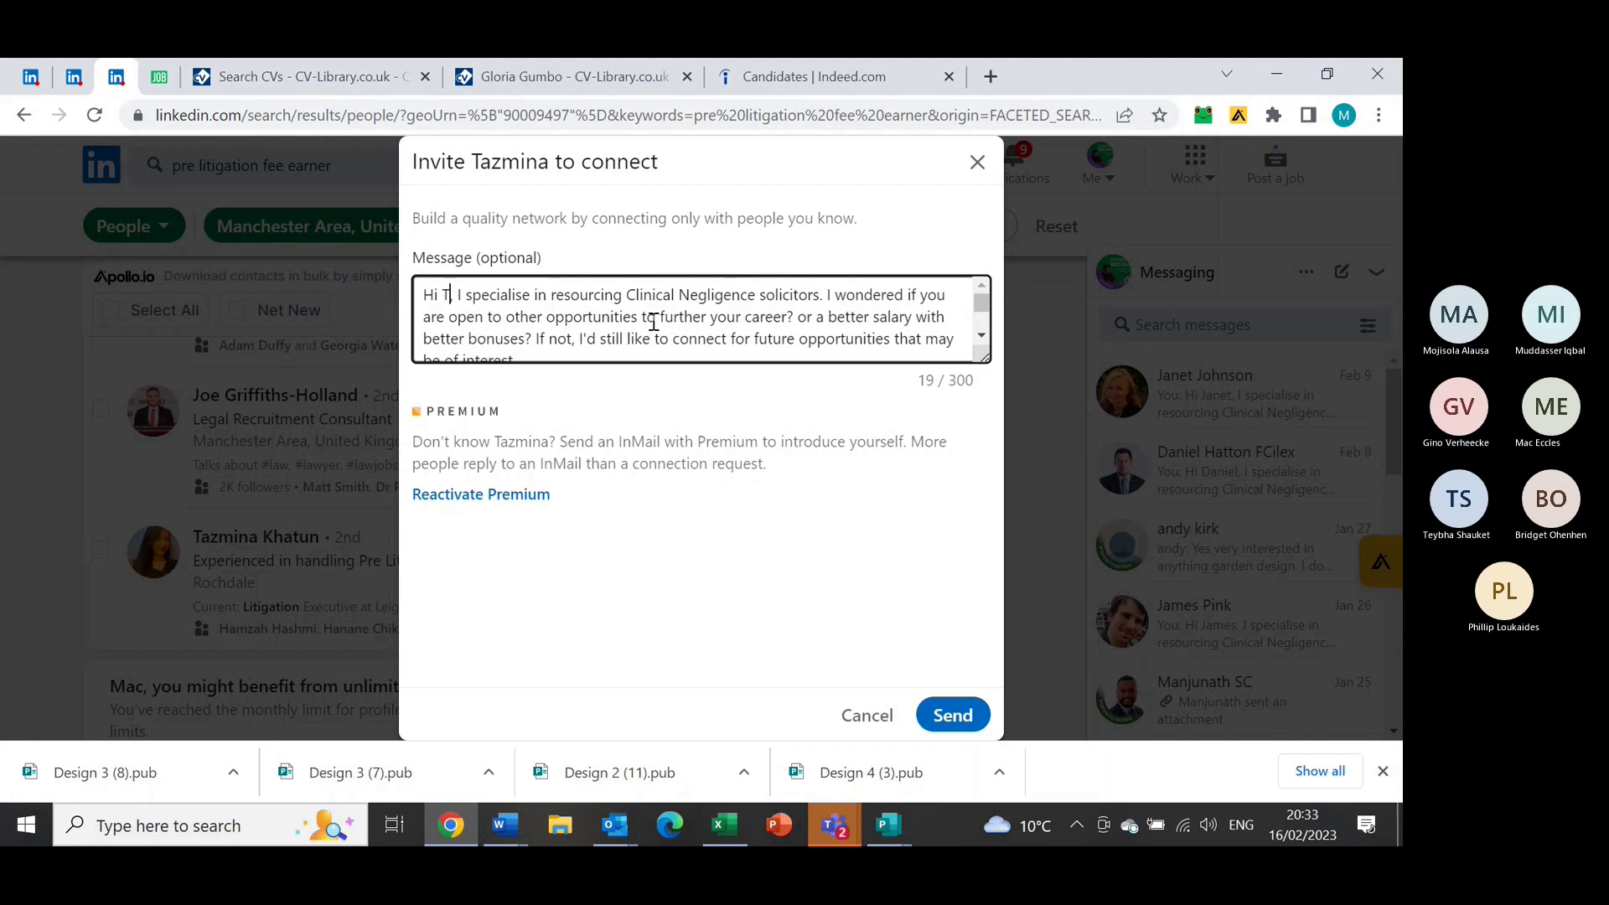
type("azmina")
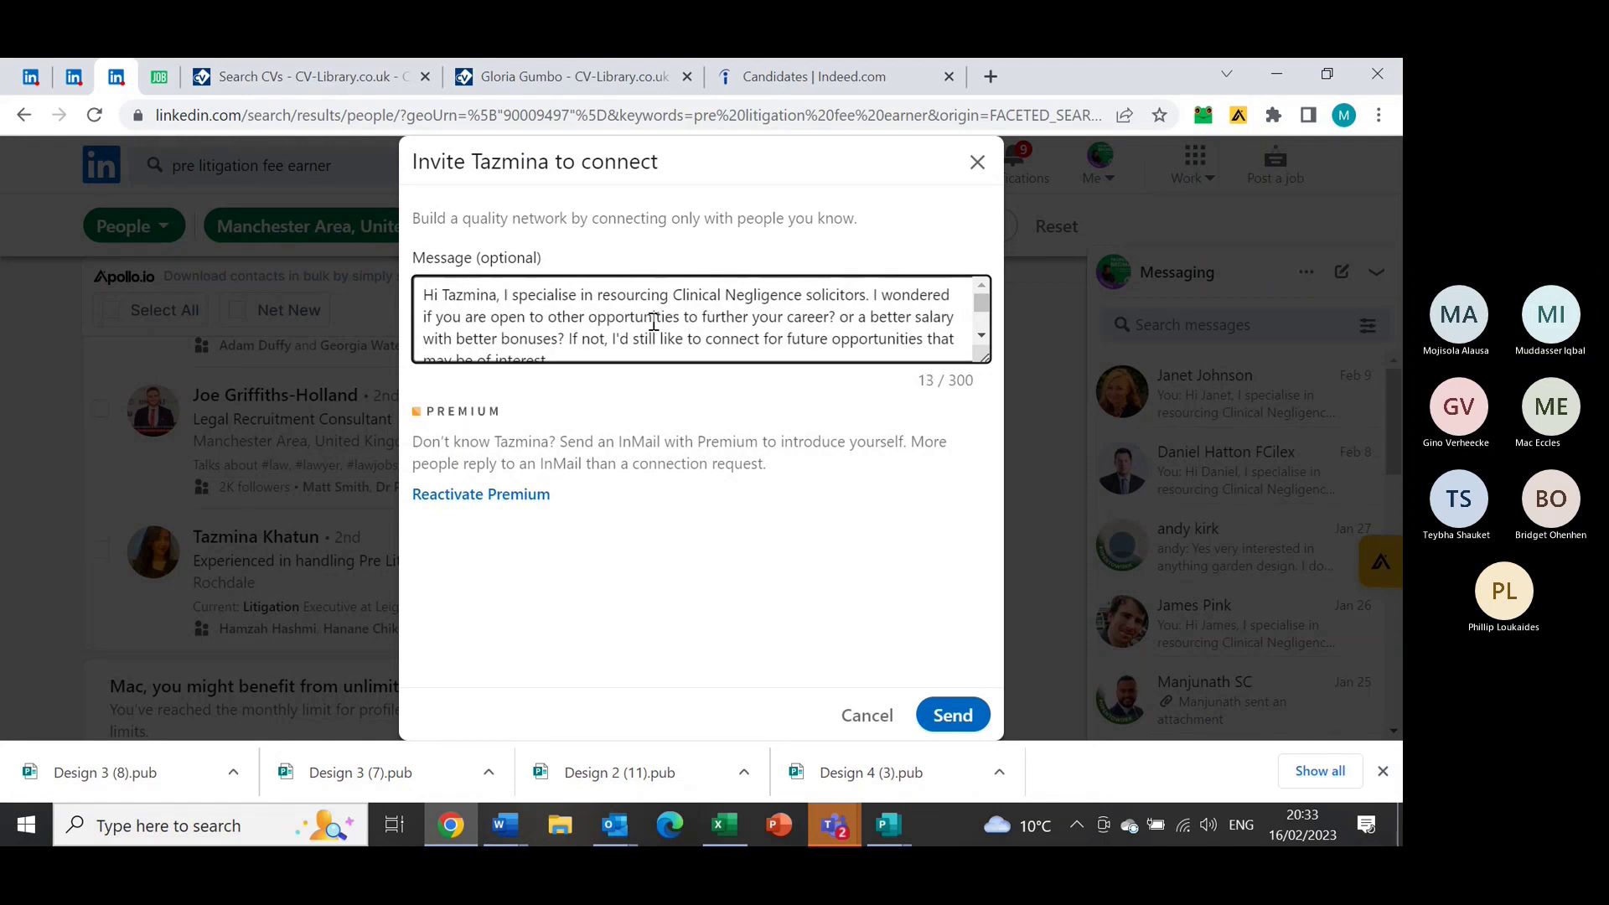
Replace 'Clinical Negligence solicitors' with 'Fee Earners' and send the invitation
left_click(860, 289)
key("BackSpace")
key("BackSpace")
key("BackSpace")
key("BackSpace")
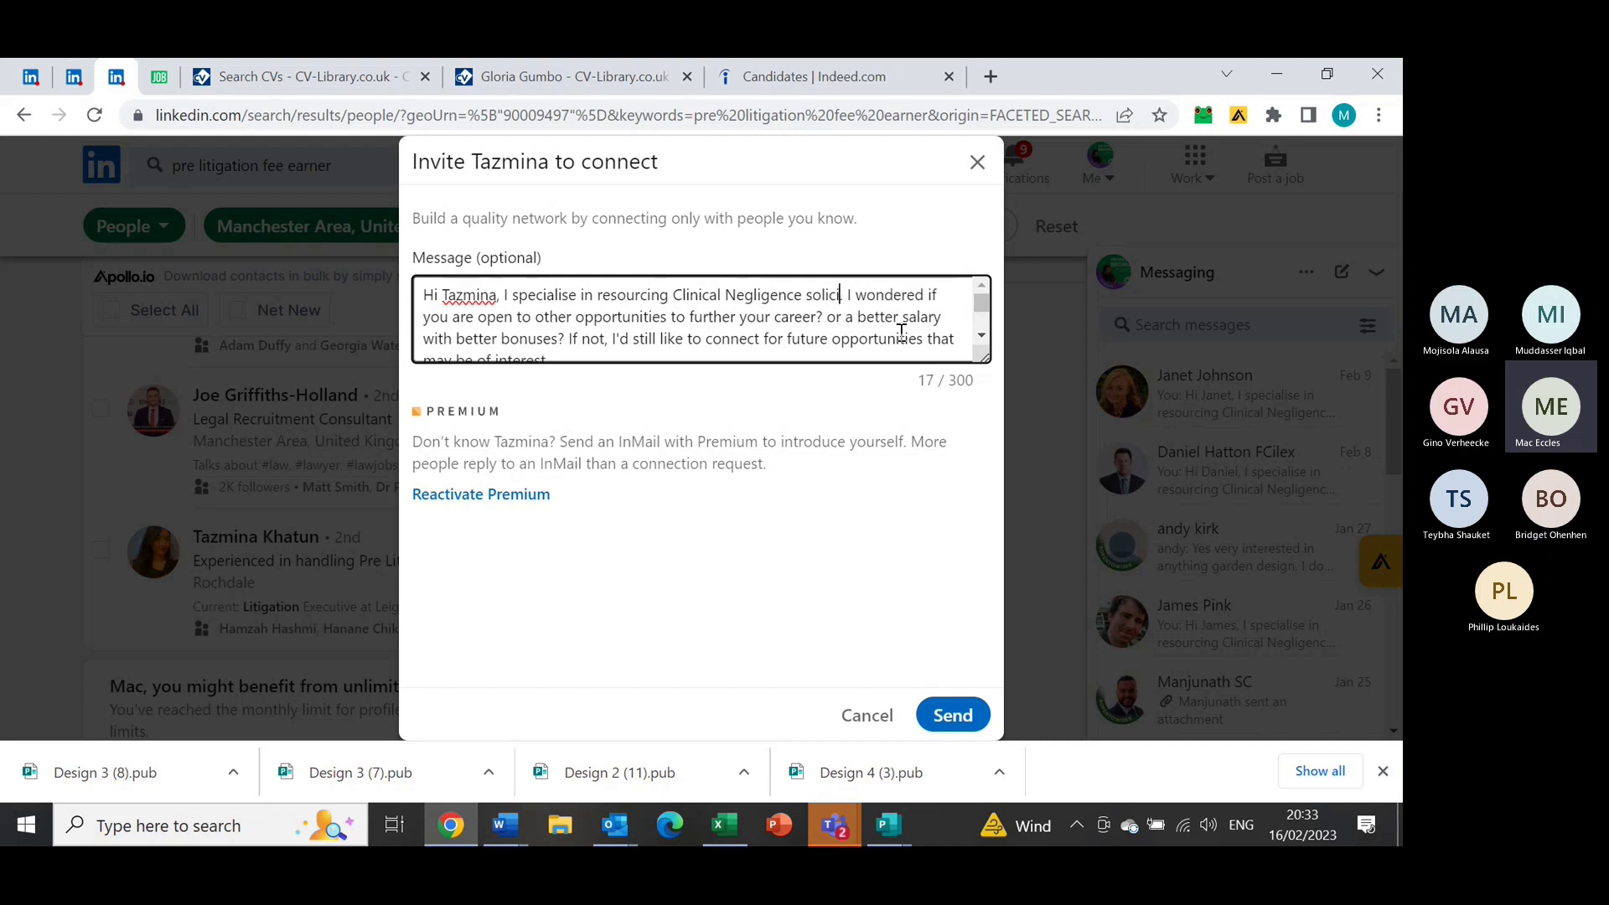
key("BackSpace")
key("BackSpace")
key("BackSpace")
key("BackSpace")
key("BackSpace")
key("BackSpace")
key("BackSpace")
key("BackSpace")
key("BackSpace")
key("BackSpace")
key("BackSpace")
key("BackSpace")
key("BackSpace")
key("BackSpace")
key("BackSpace")
key("BackSpace")
key("BackSpace")
key("BackSpace")
key("BackSpace")
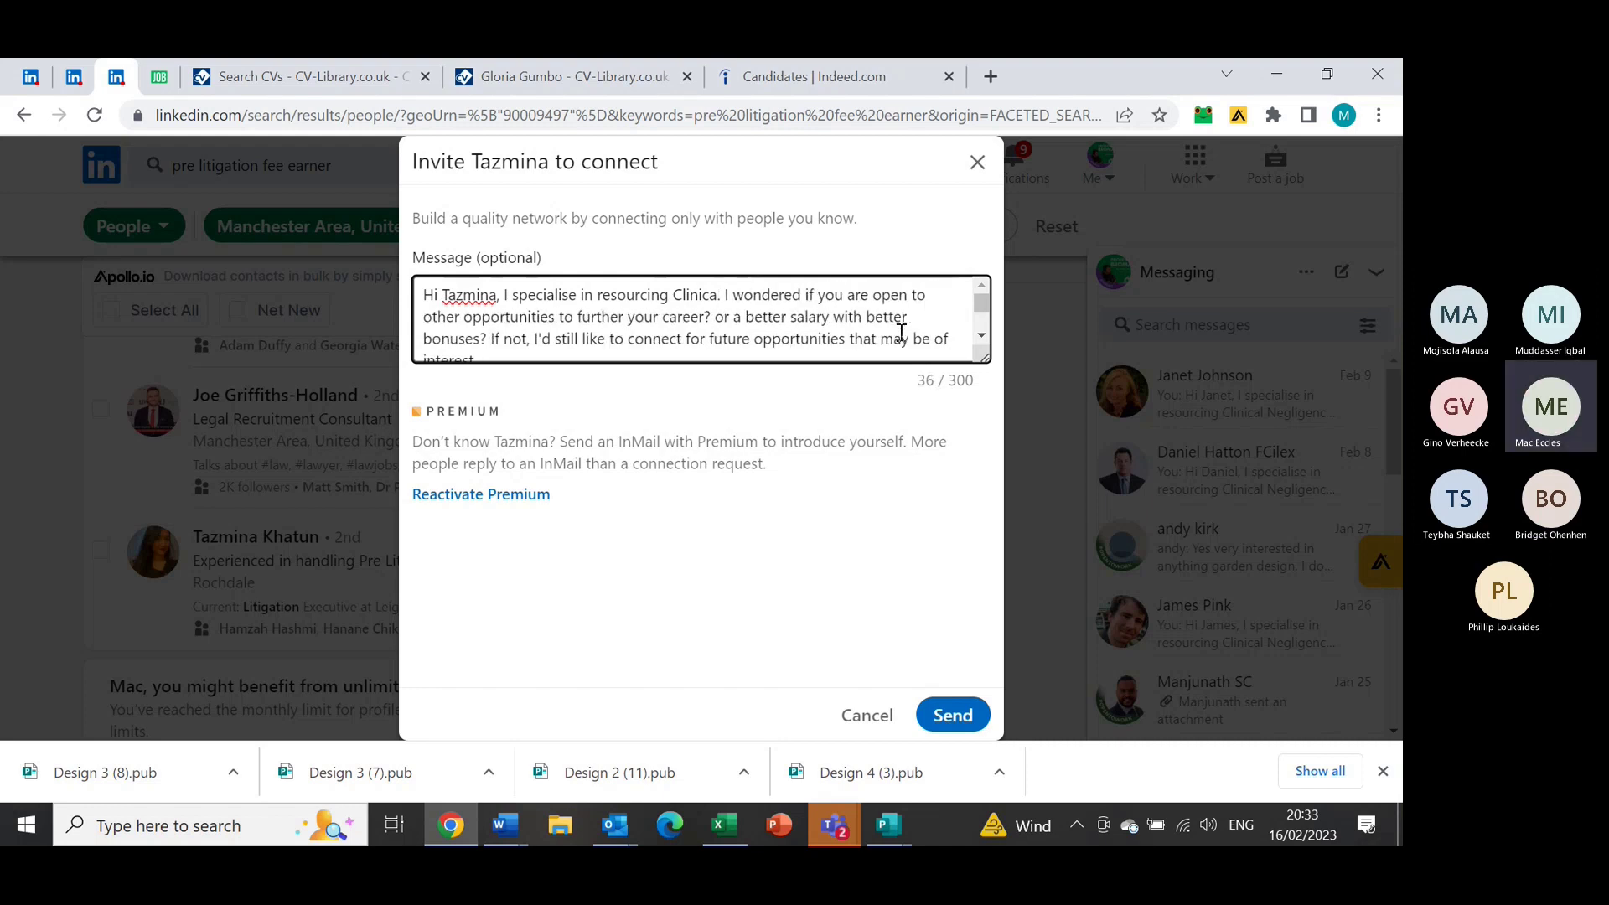
key("BackSpace")
key("BackSpace")
key("BackSpace")
key("BackSpace")
key("BackSpace")
key("BackSpace")
key("BackSpace")
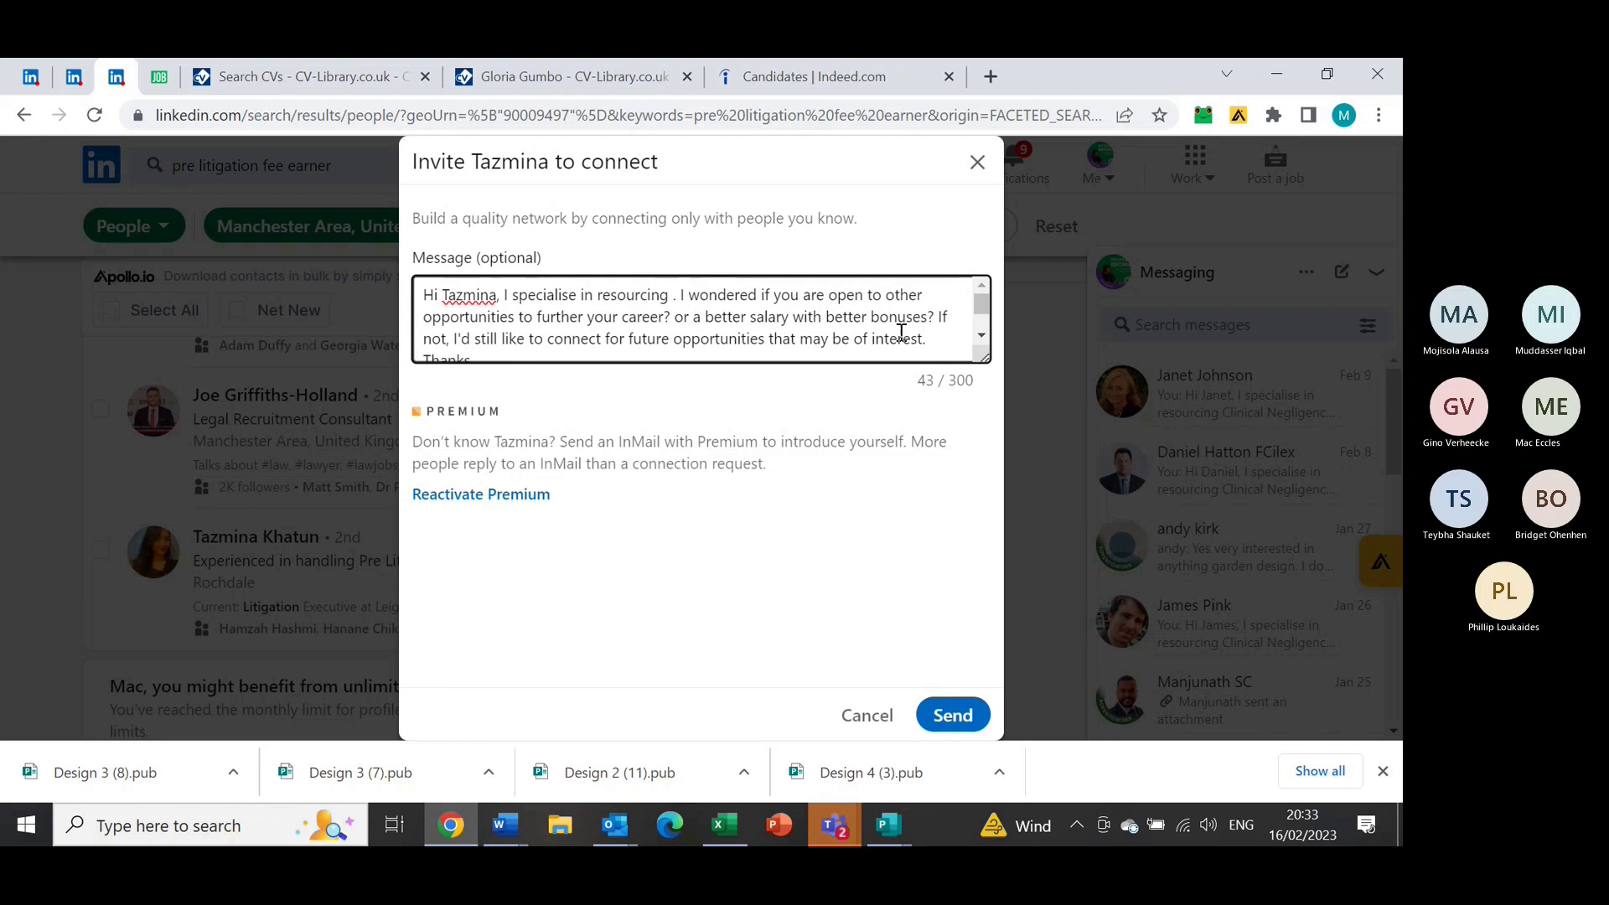
type("fe")
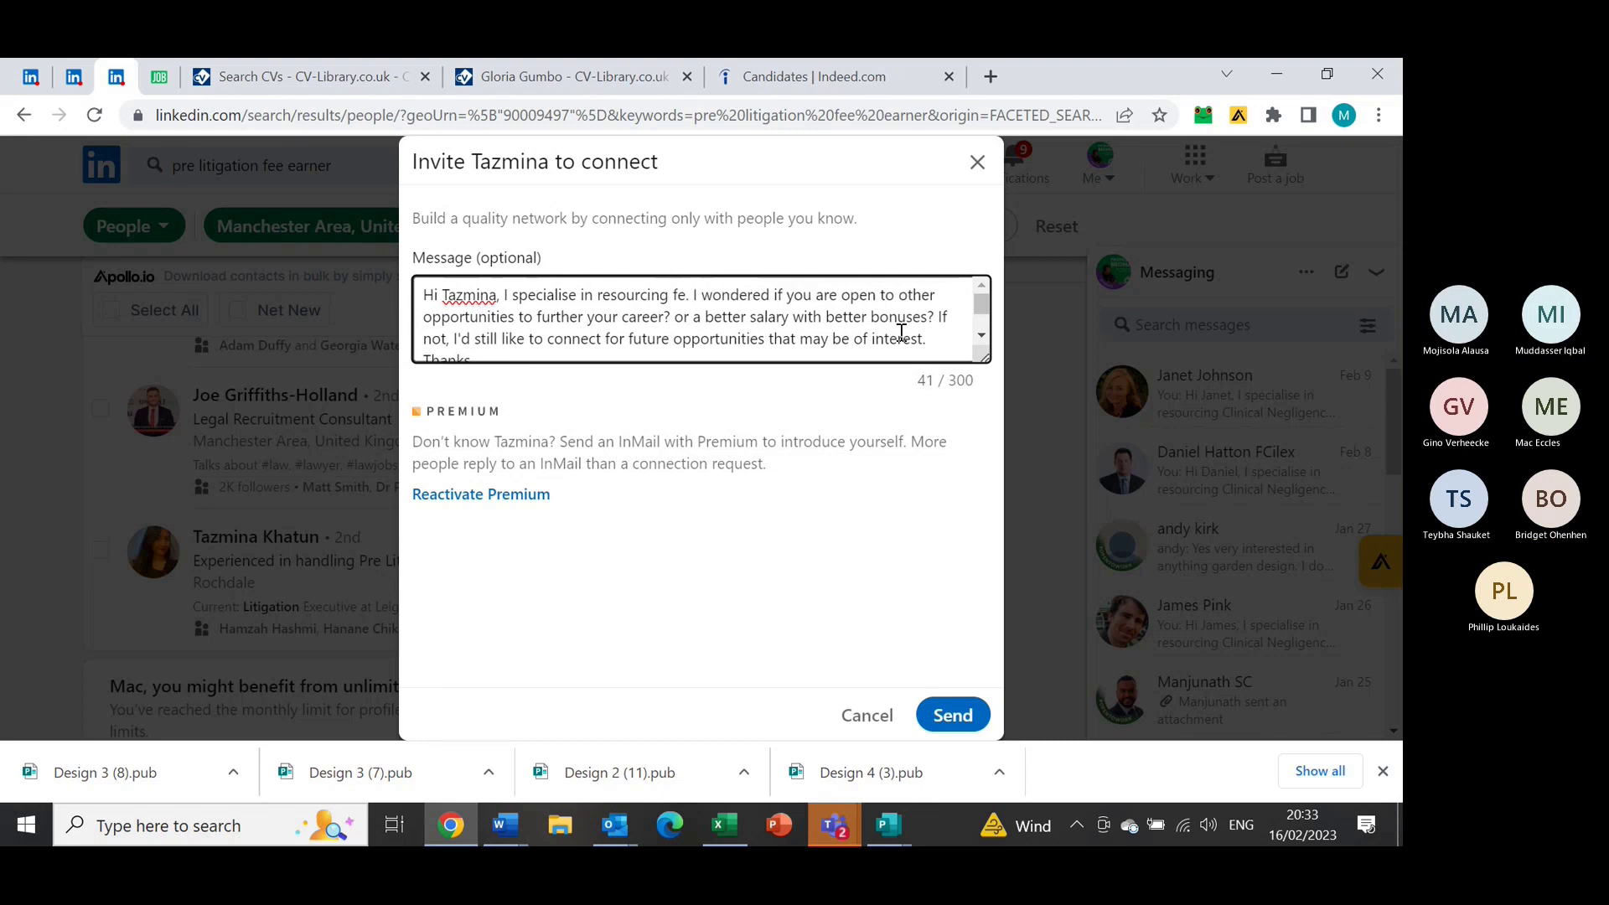
key("BackSpace")
key("BackSpace")
type("Fee E")
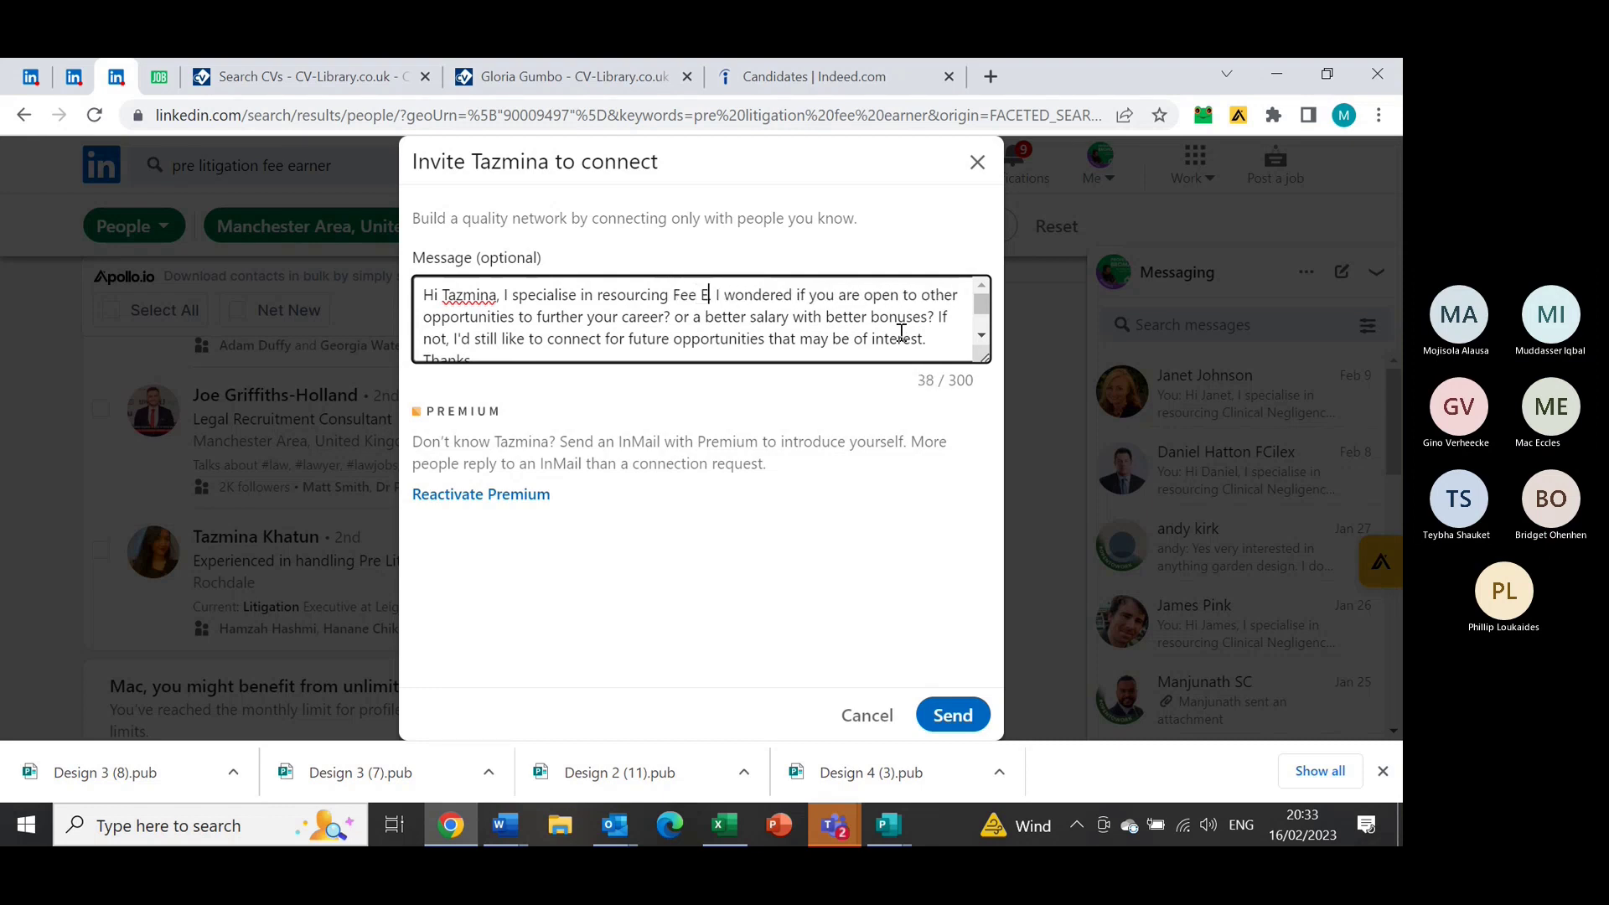
type("arners")
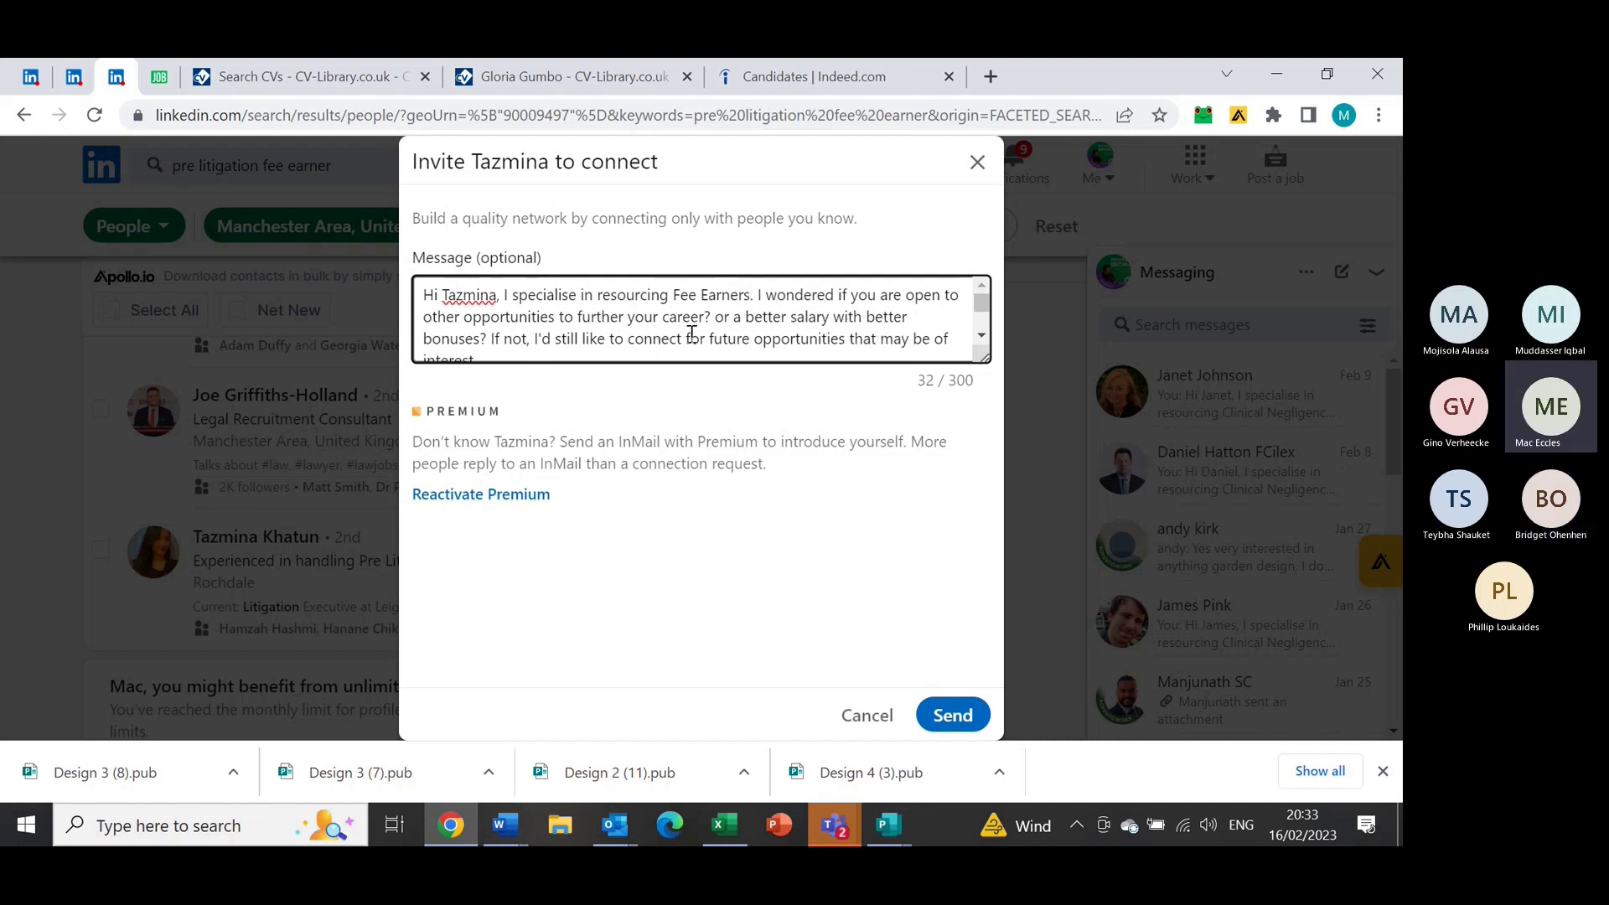
left_click(981, 337)
left_click(981, 336)
left_click(982, 336)
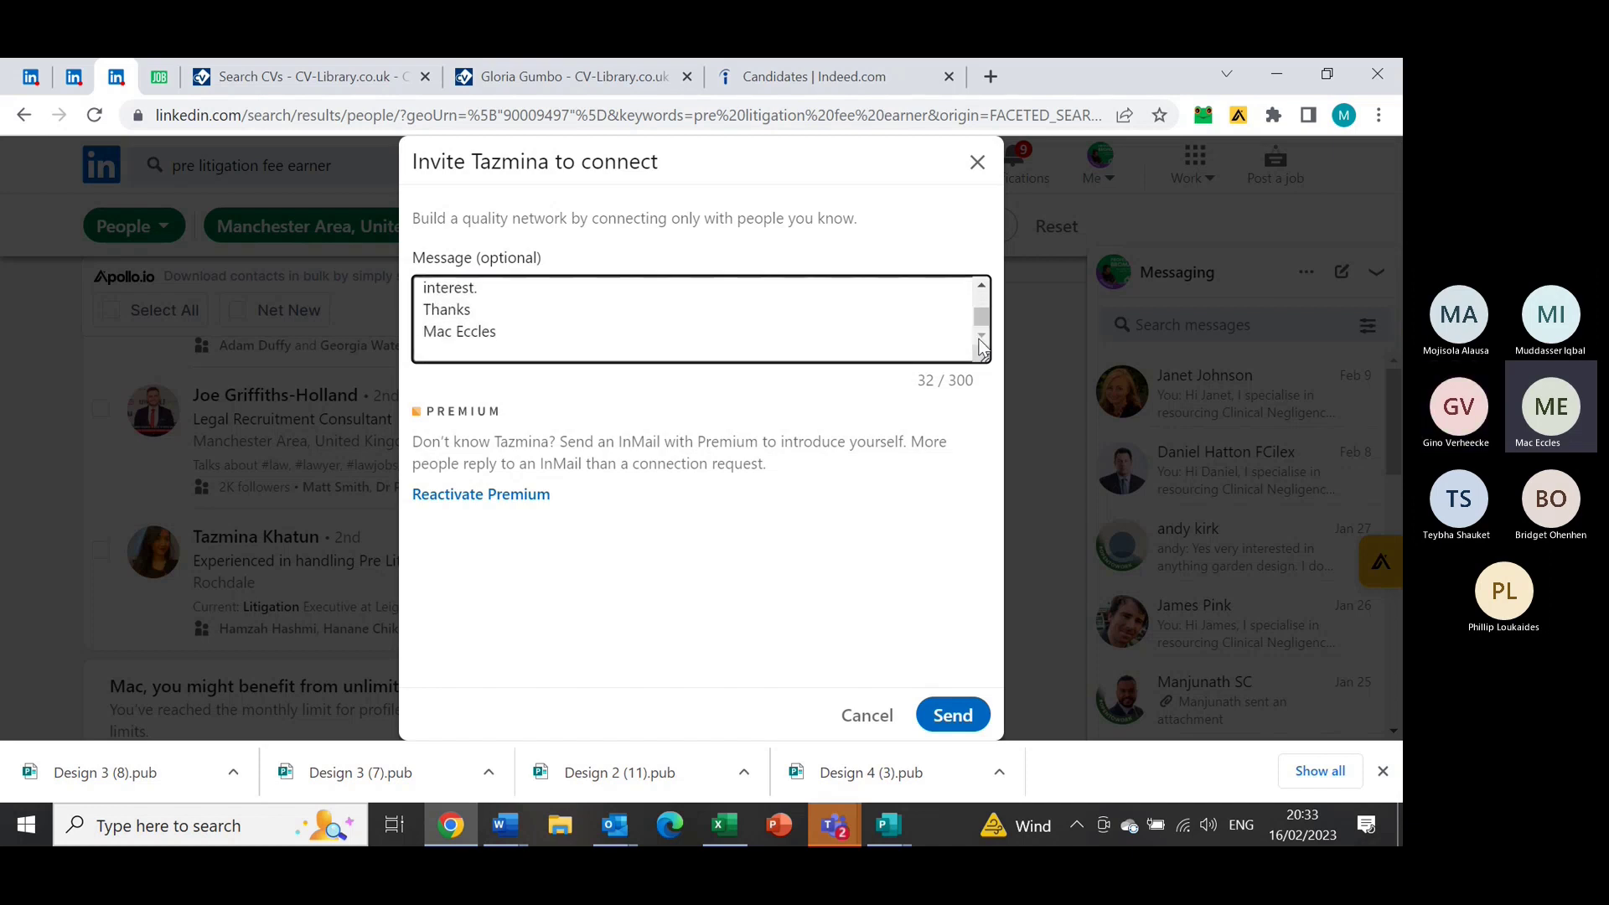
left_click(952, 718)
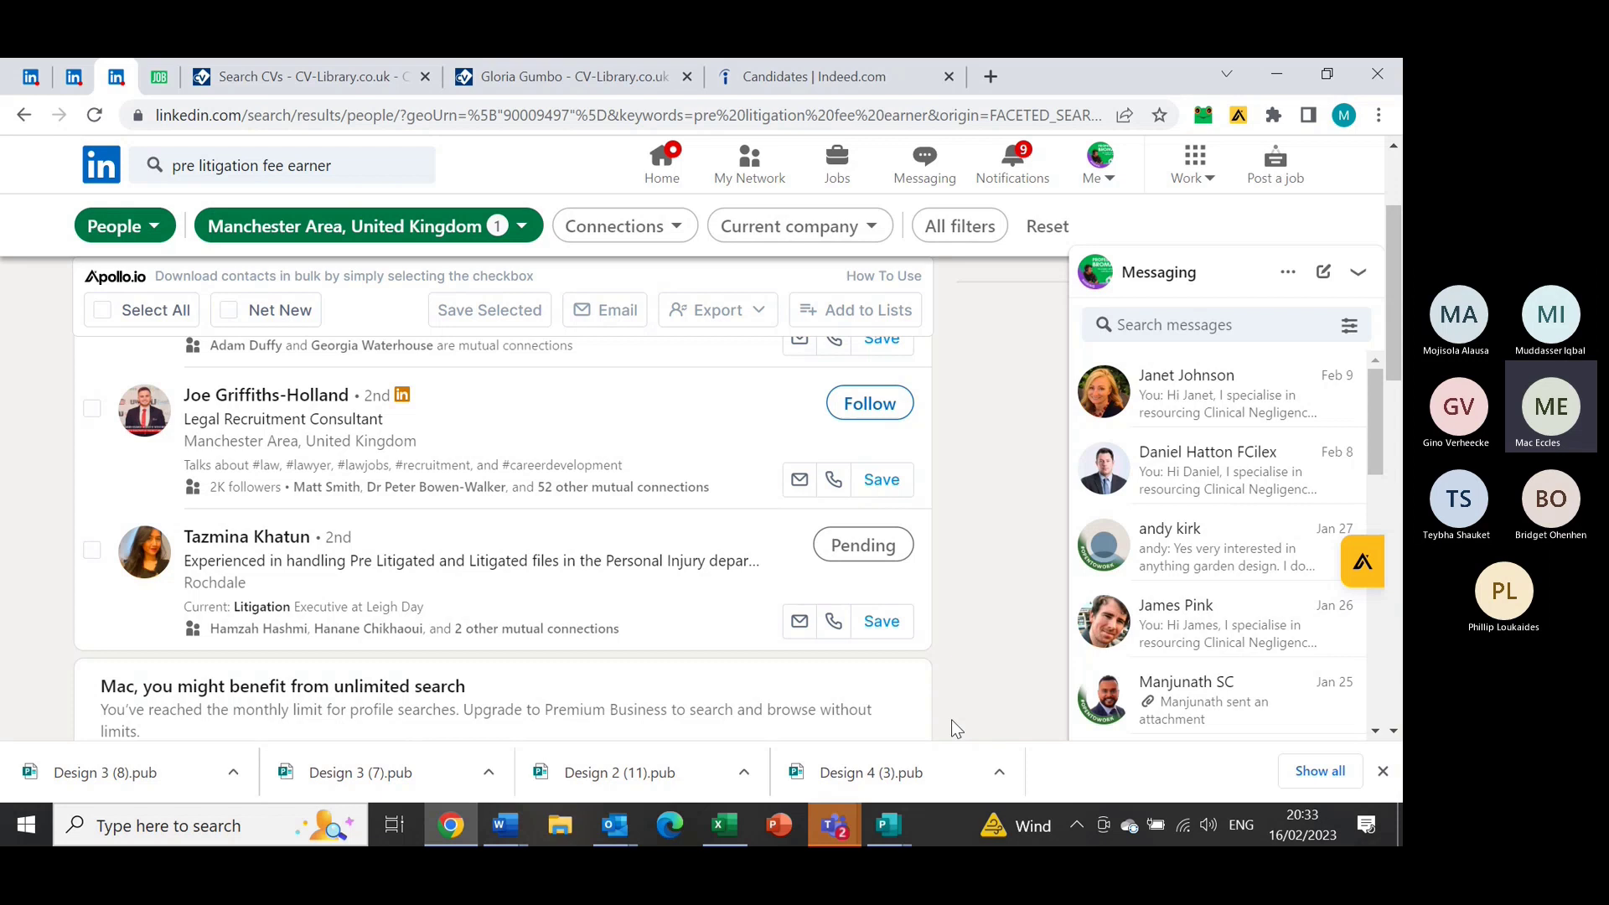
Find the contact's chat about the pre lit manager role, enlarge it and scroll to the job description
left_click(1176, 324)
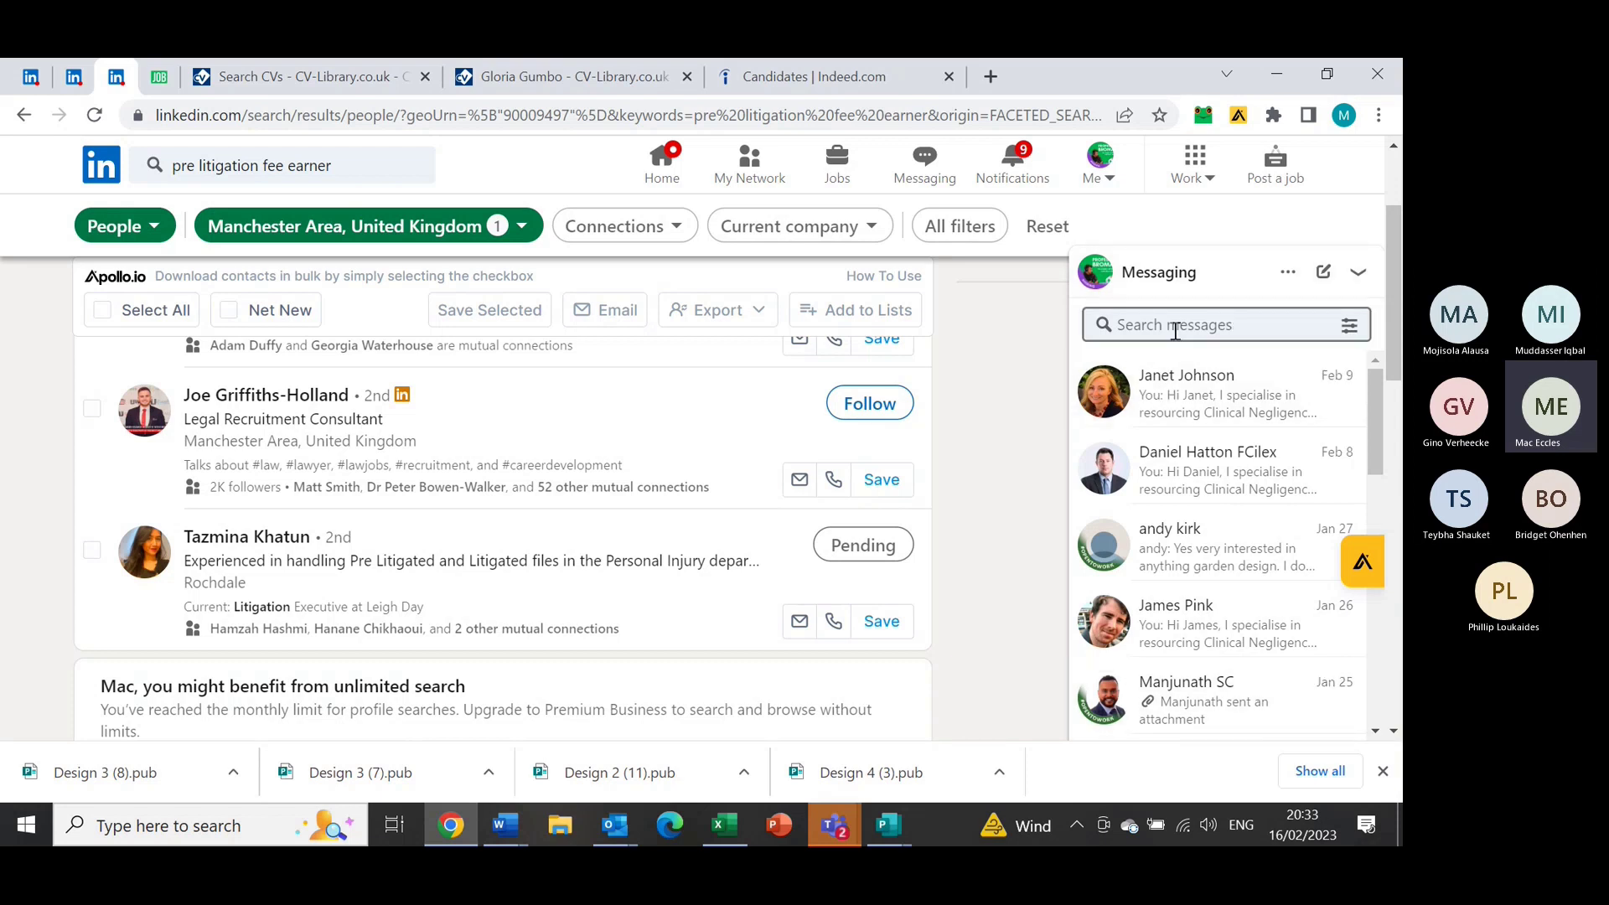
type("craig")
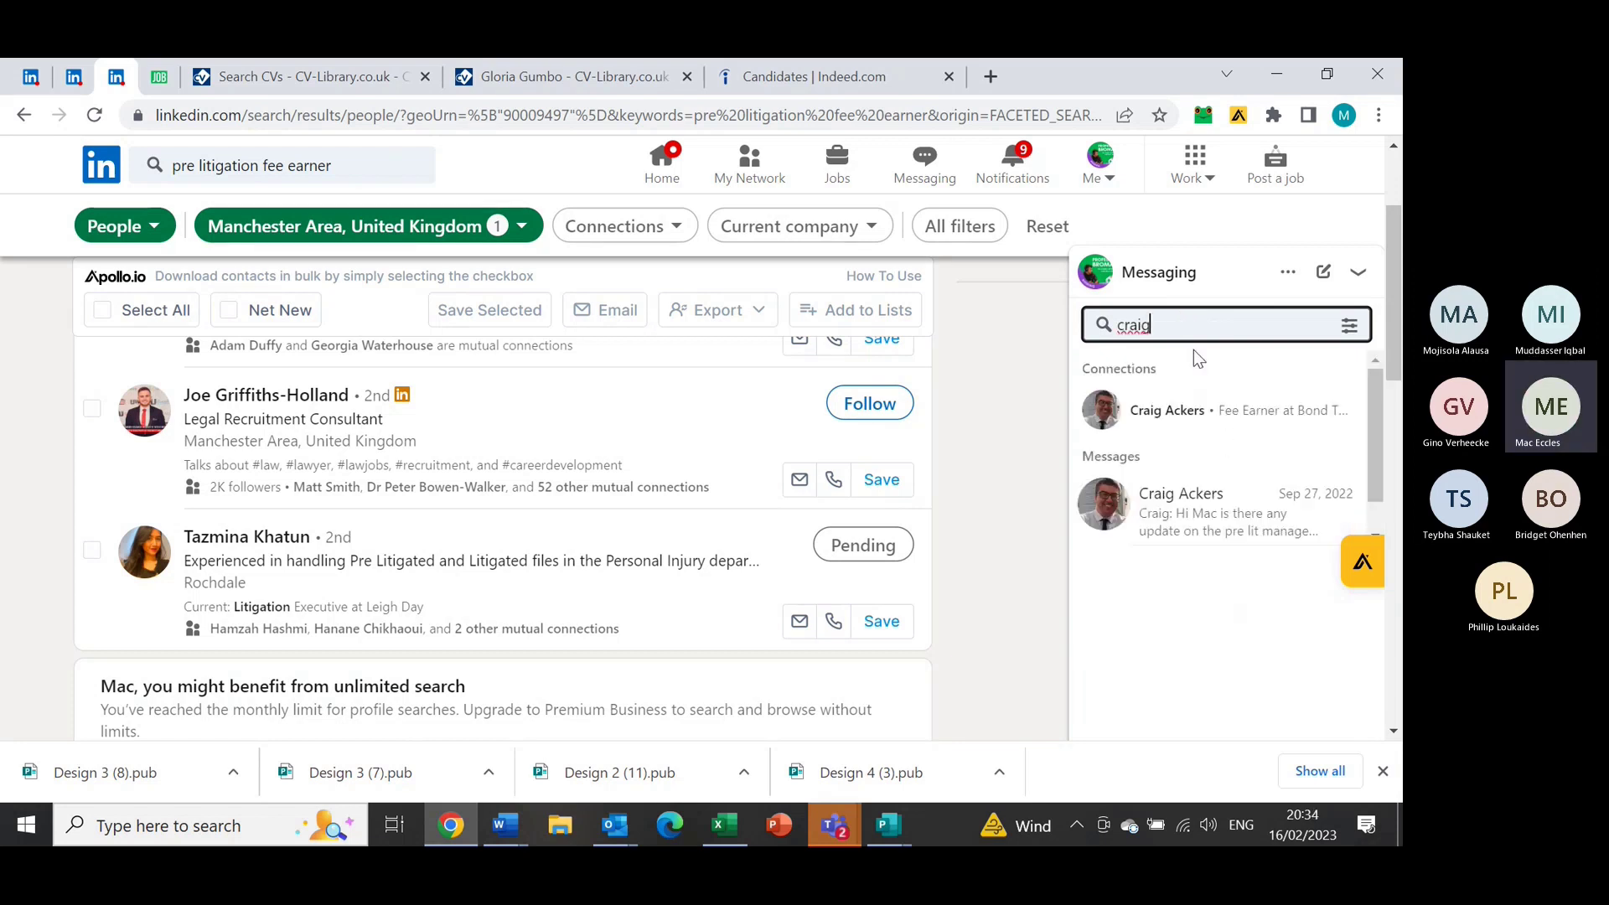
left_click(1151, 520)
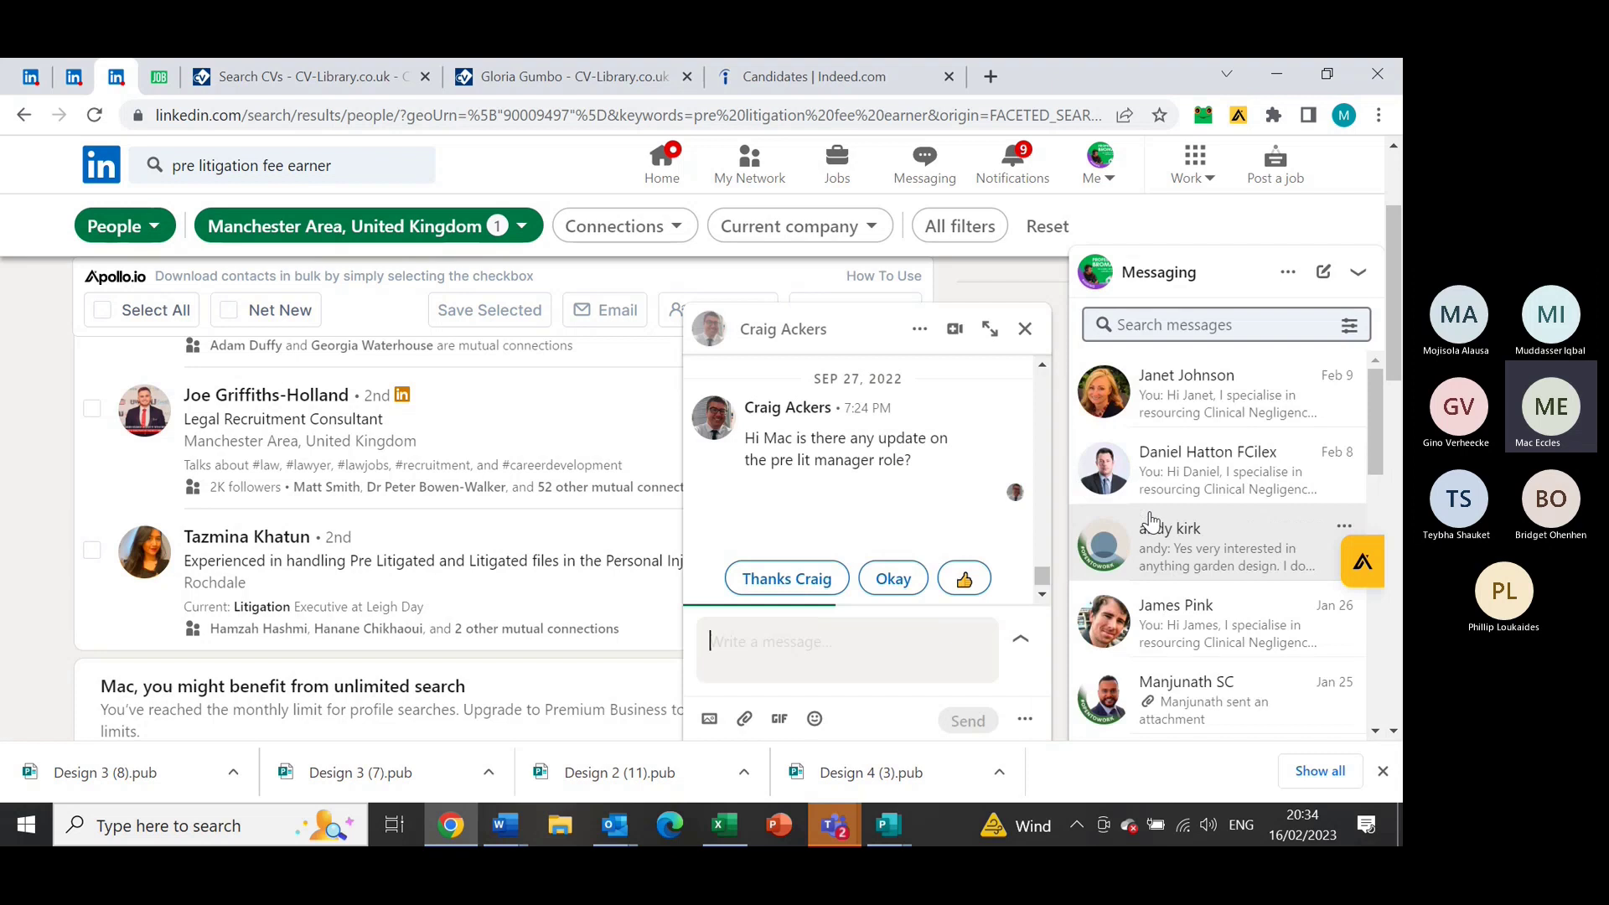
left_click_drag(1042, 587, 1036, 471)
left_click(989, 331)
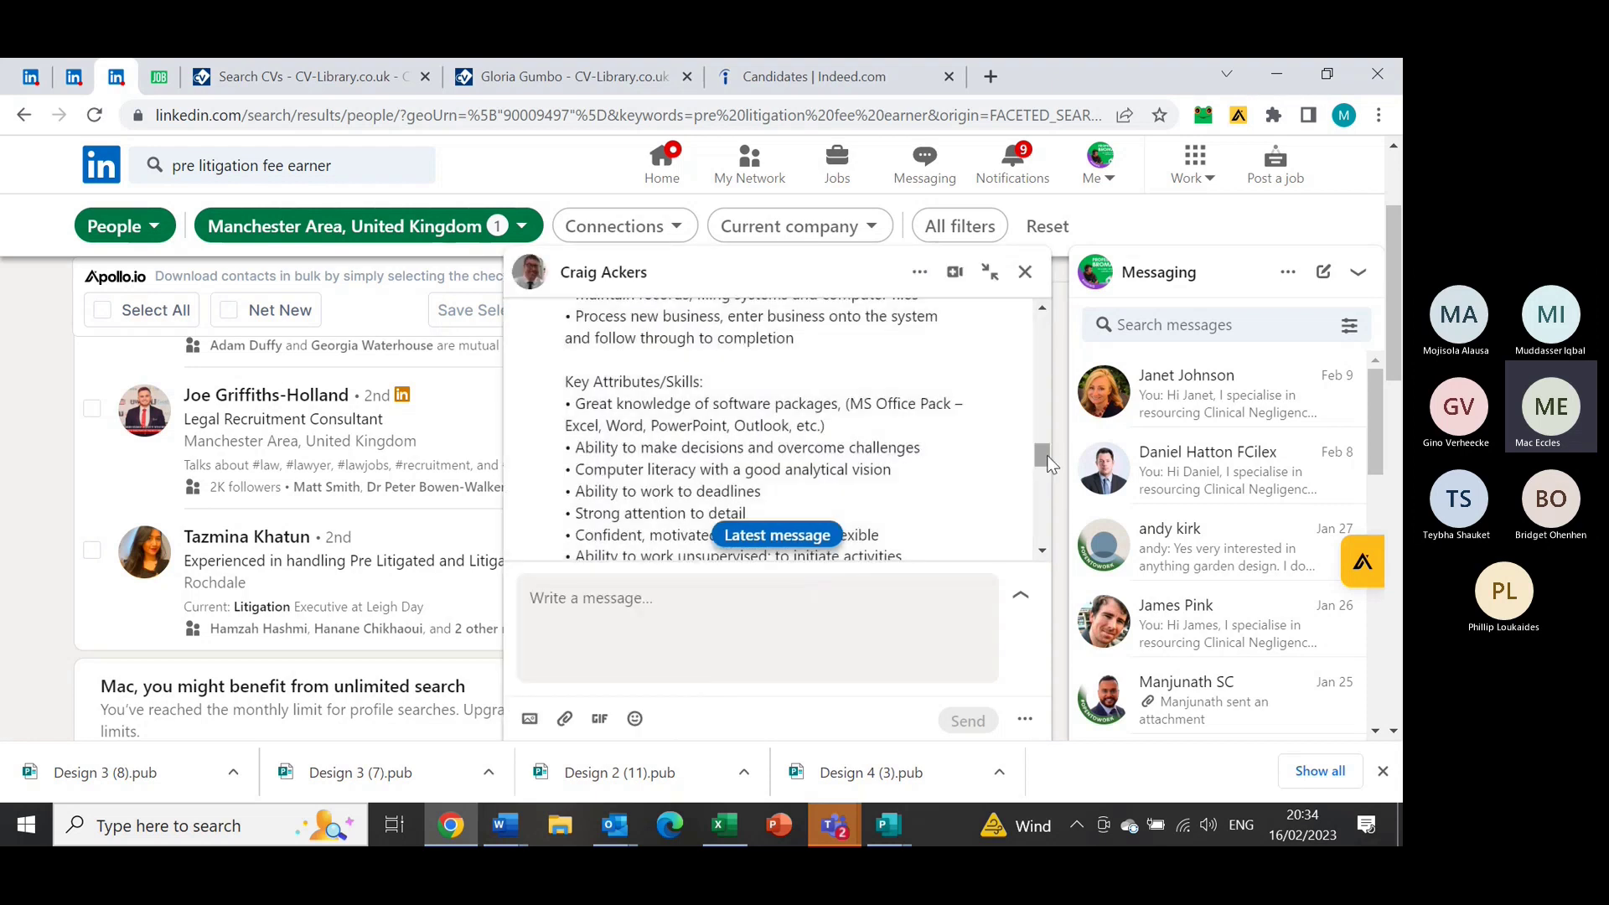
left_click_drag(1044, 451, 1036, 401)
left_click(884, 828)
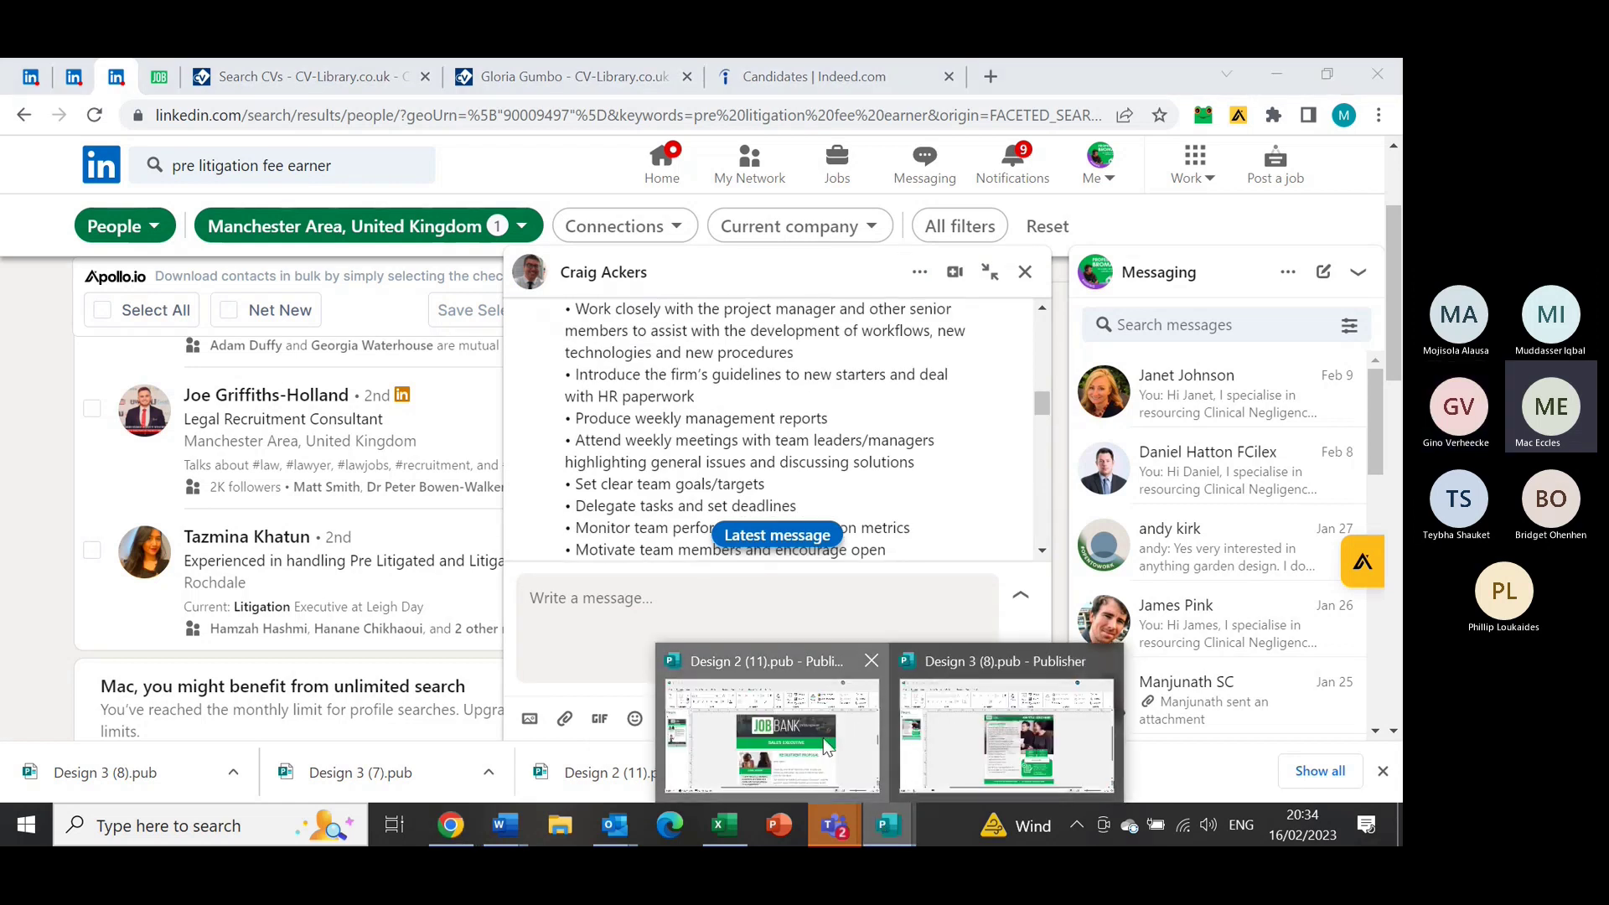
Close Design 2 (11).pub without saving, then close Design 3 (8).pub
left_click(826, 746)
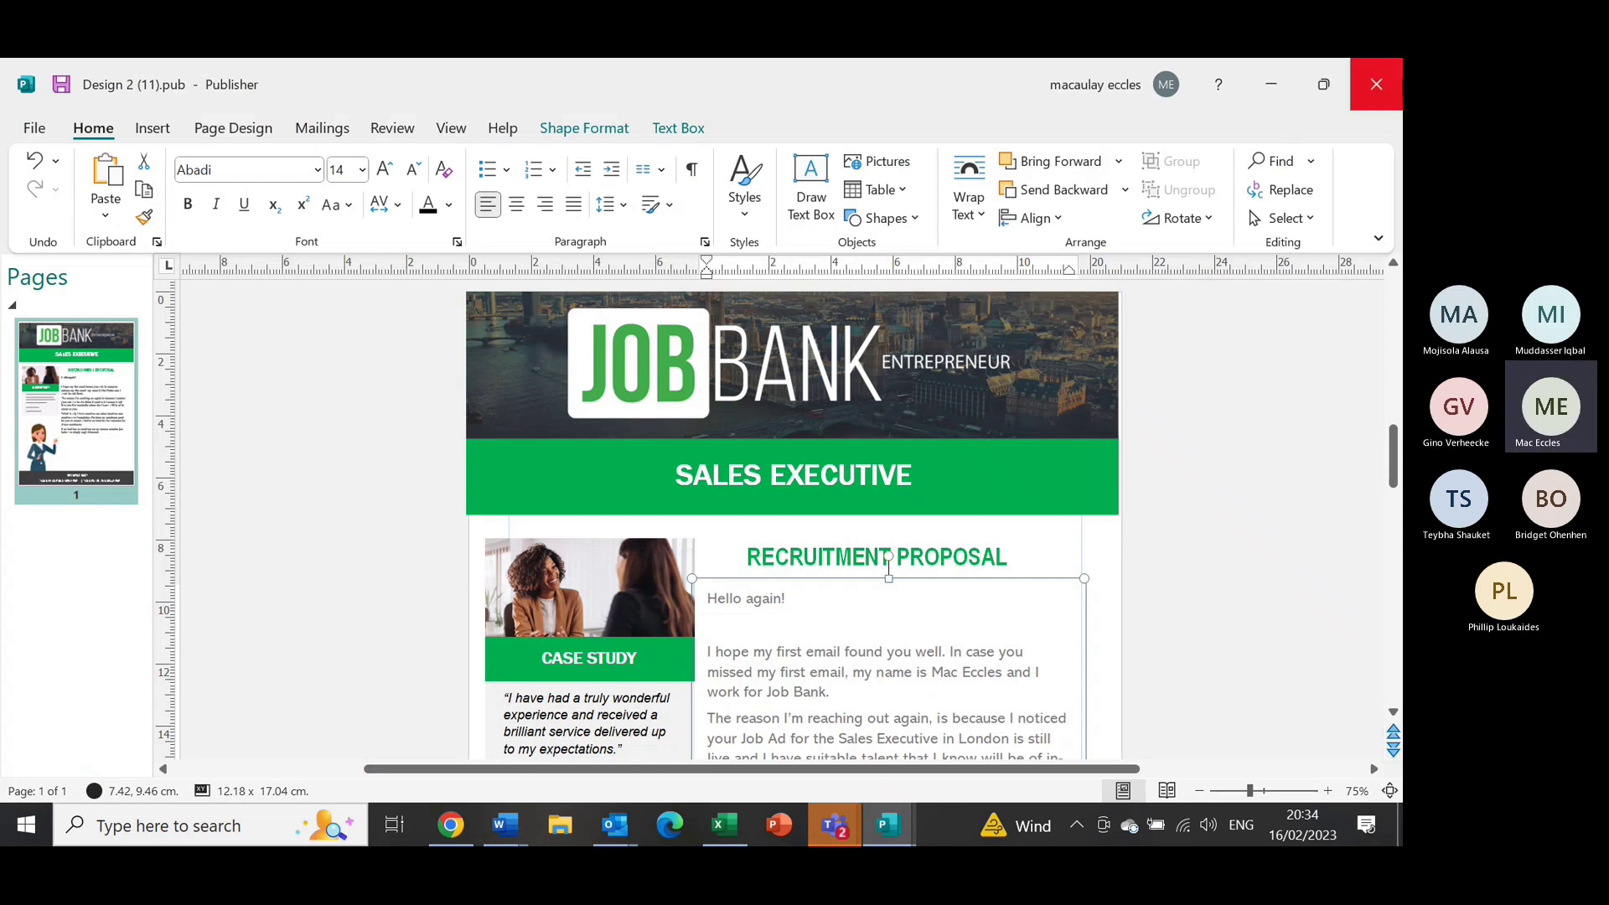
left_click(1389, 92)
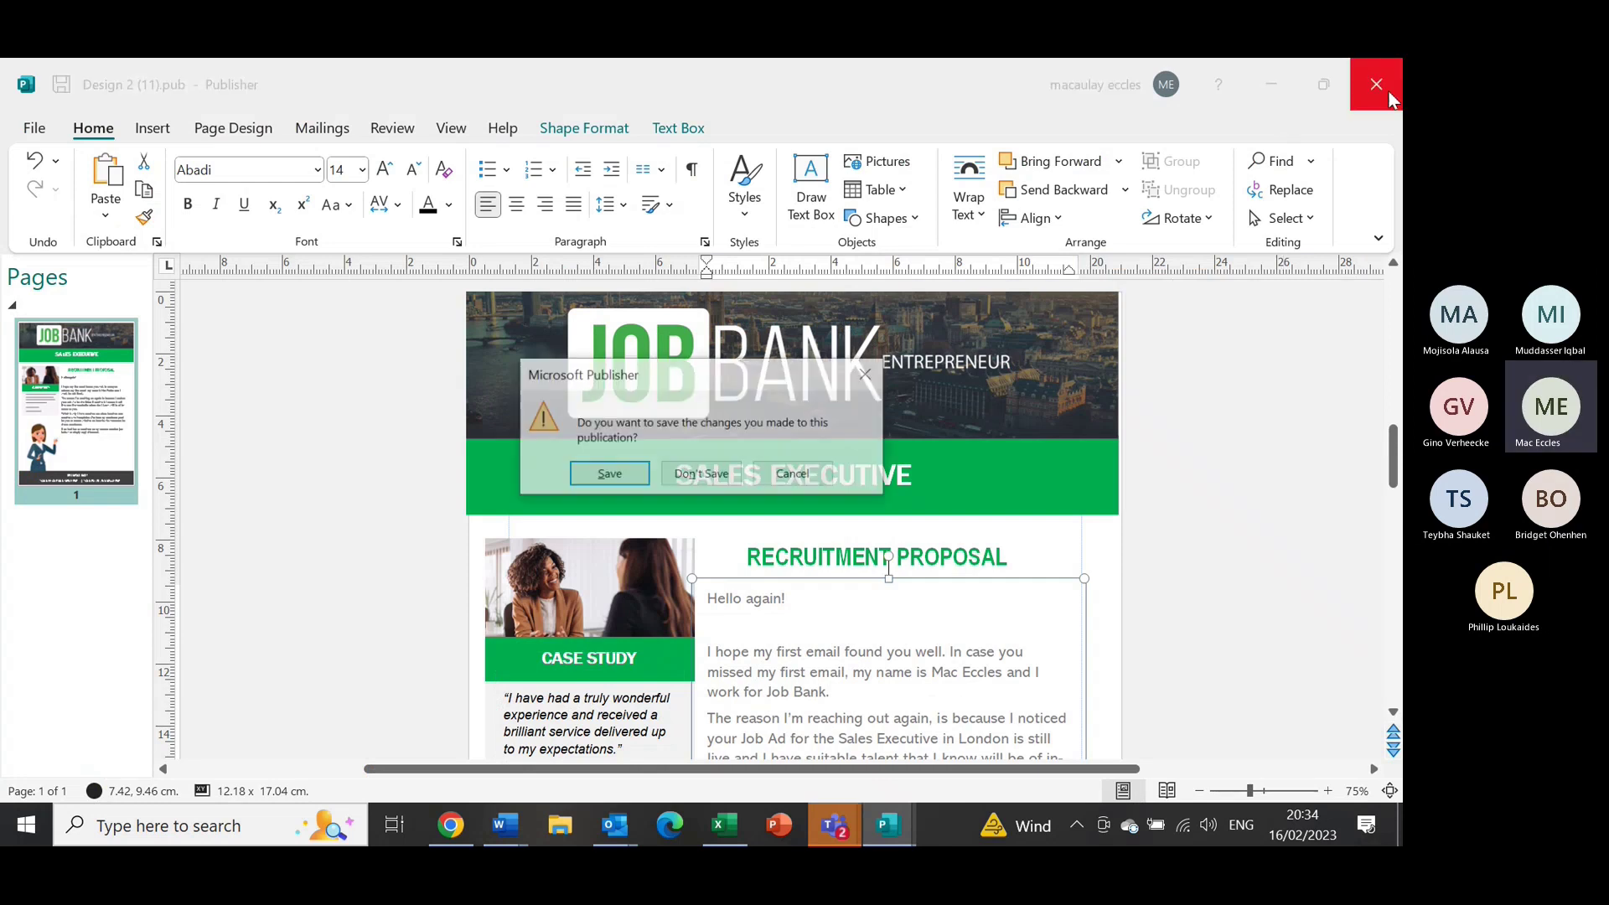
left_click(701, 475)
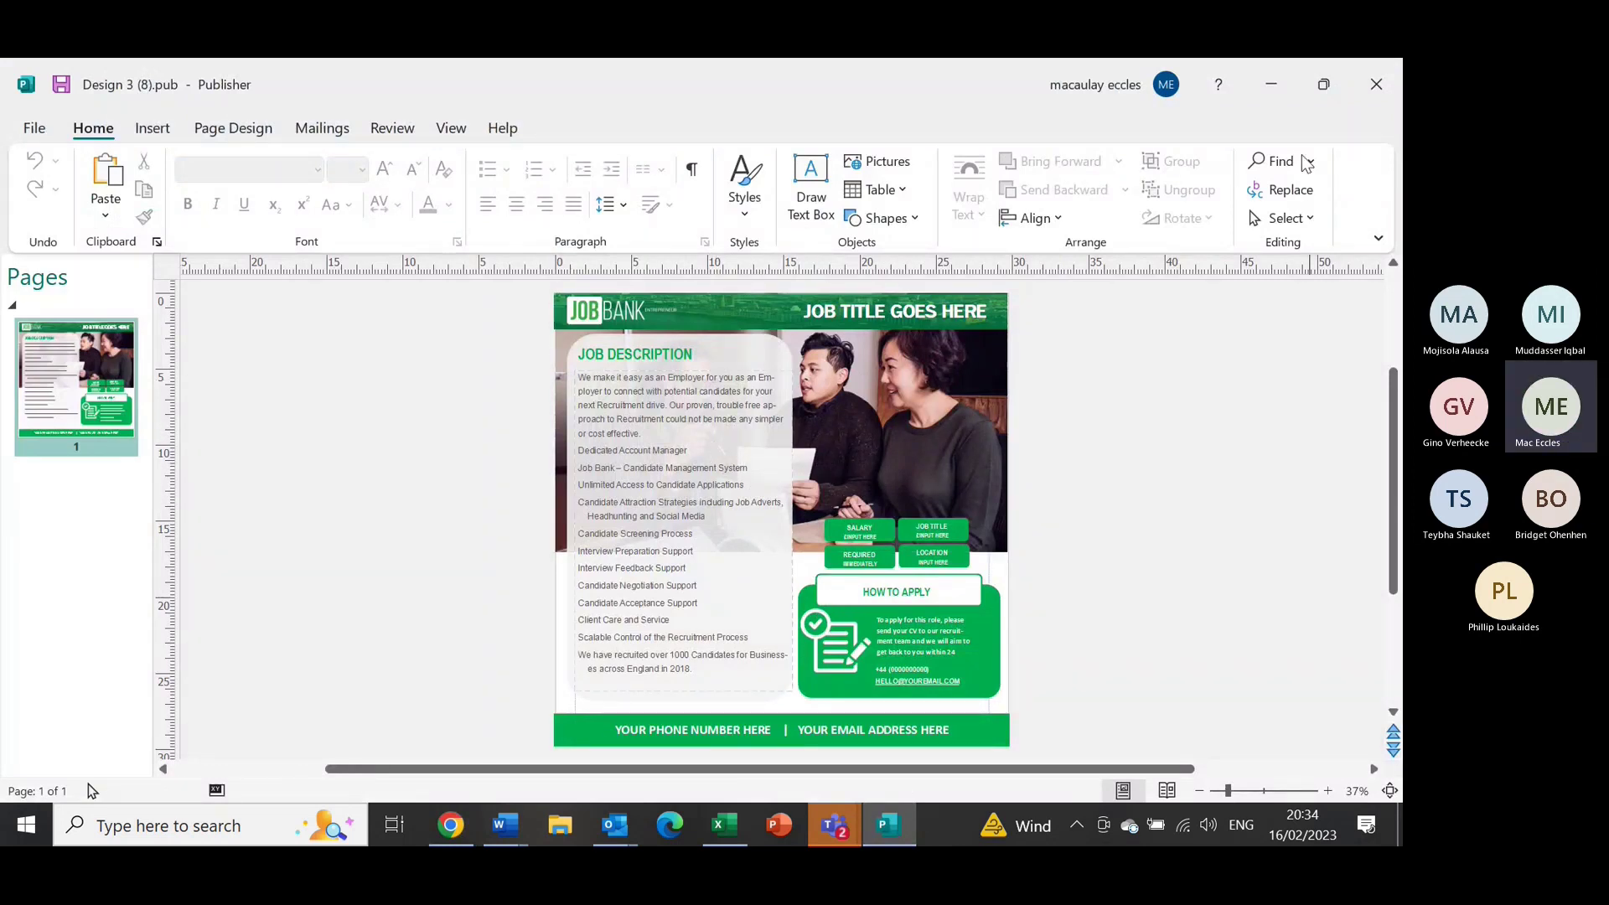
left_click(1376, 84)
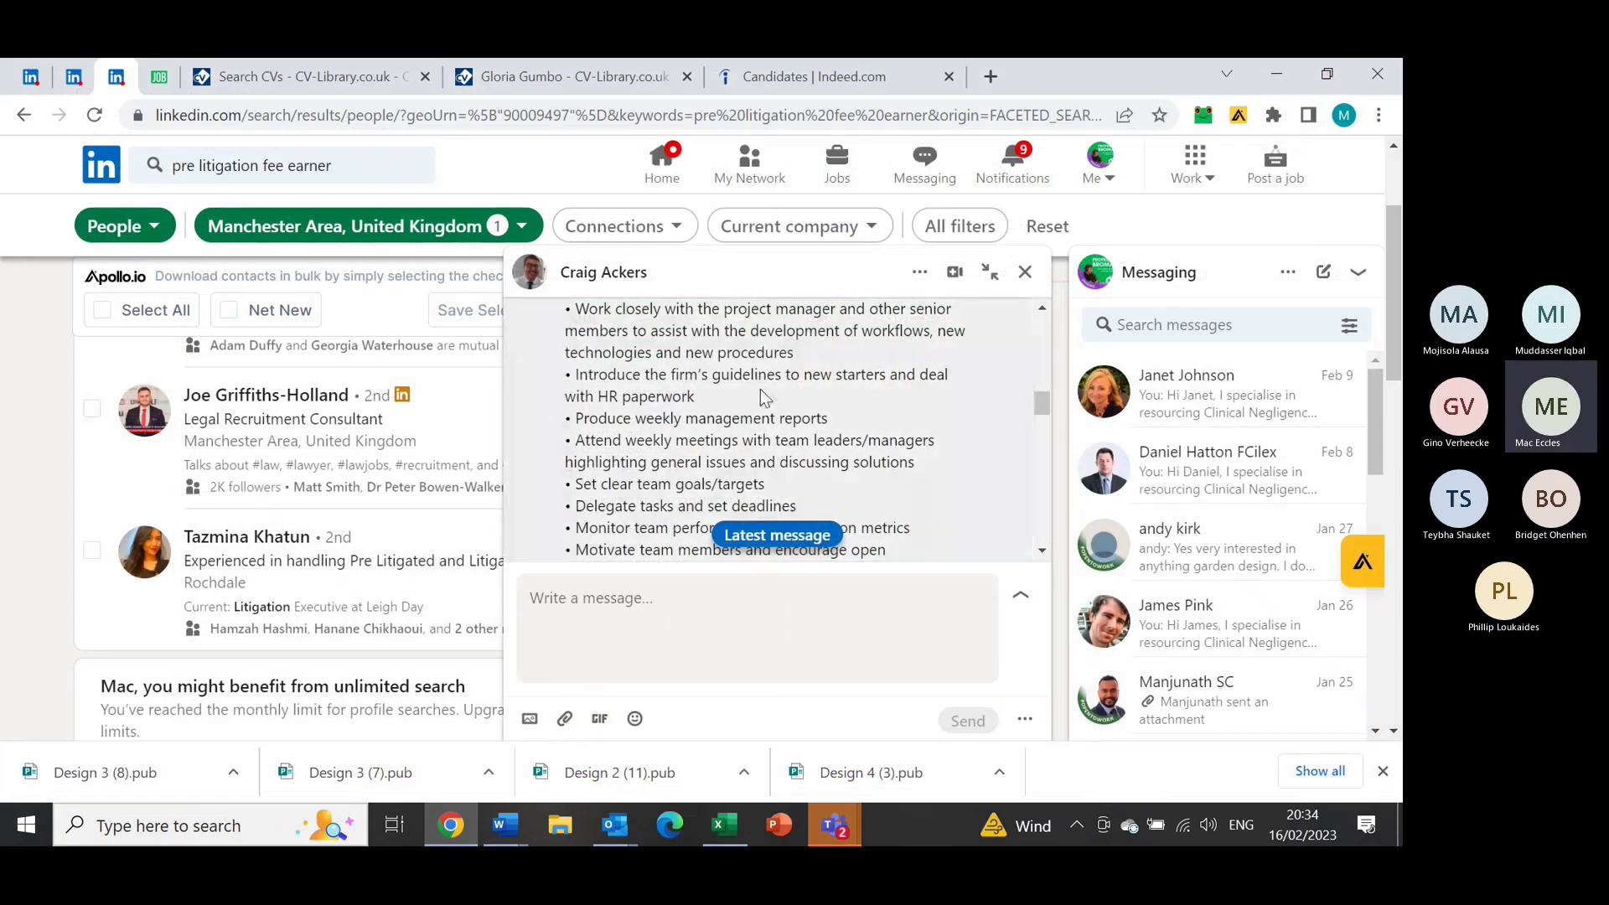
Scroll the pre lit manager chat, then close it to reveal the Manchester people results
left_click_drag(1044, 402, 1042, 478)
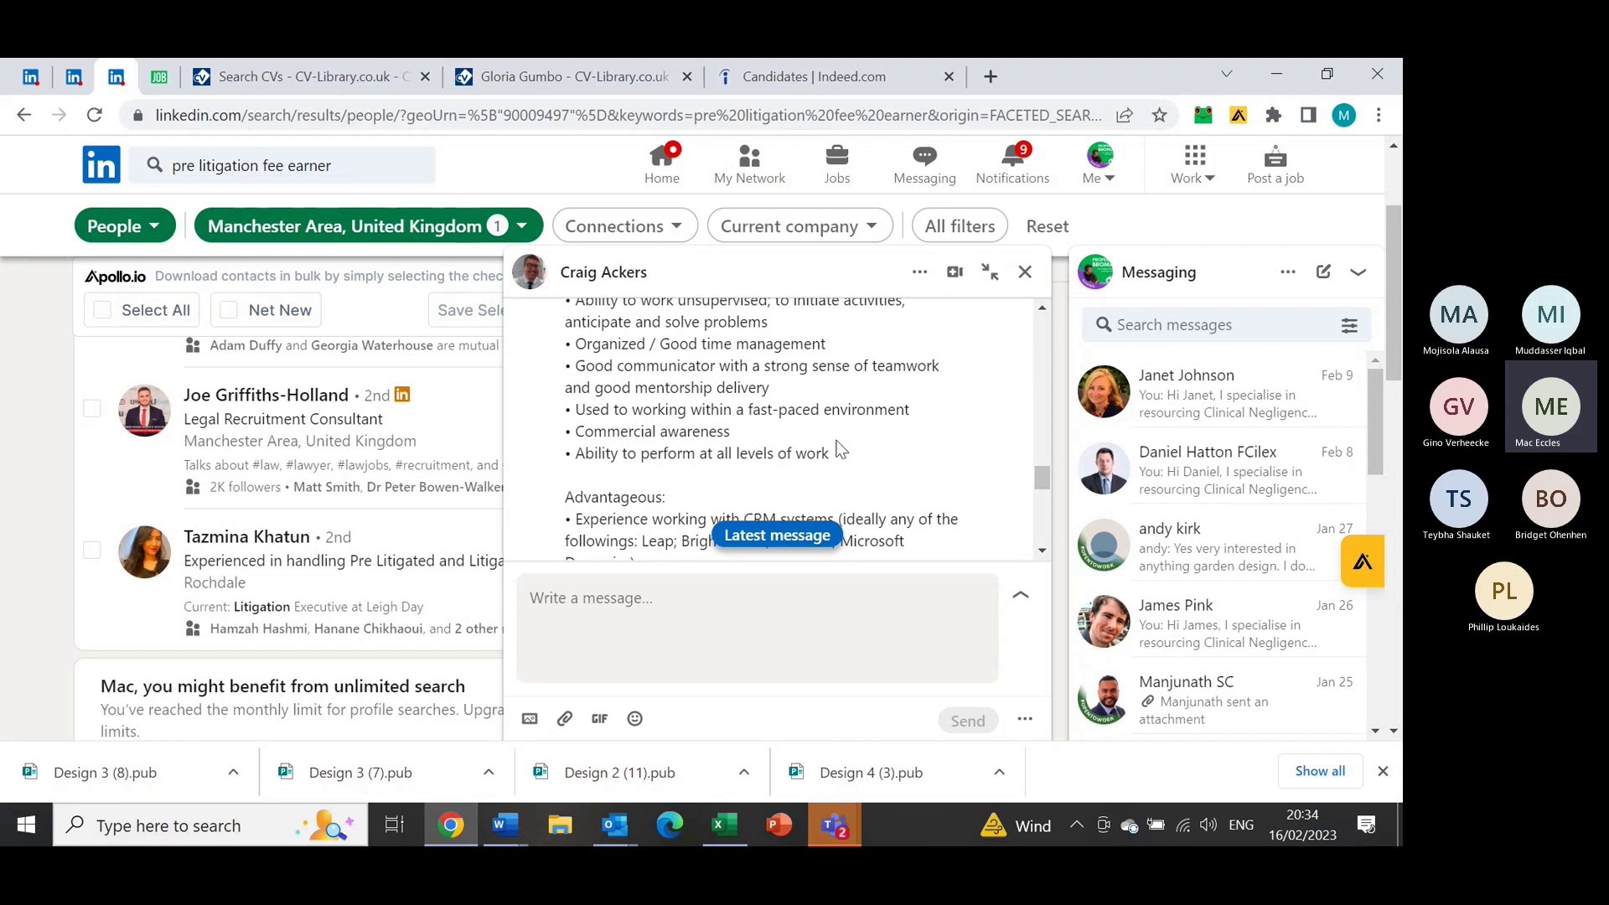
left_click(1025, 271)
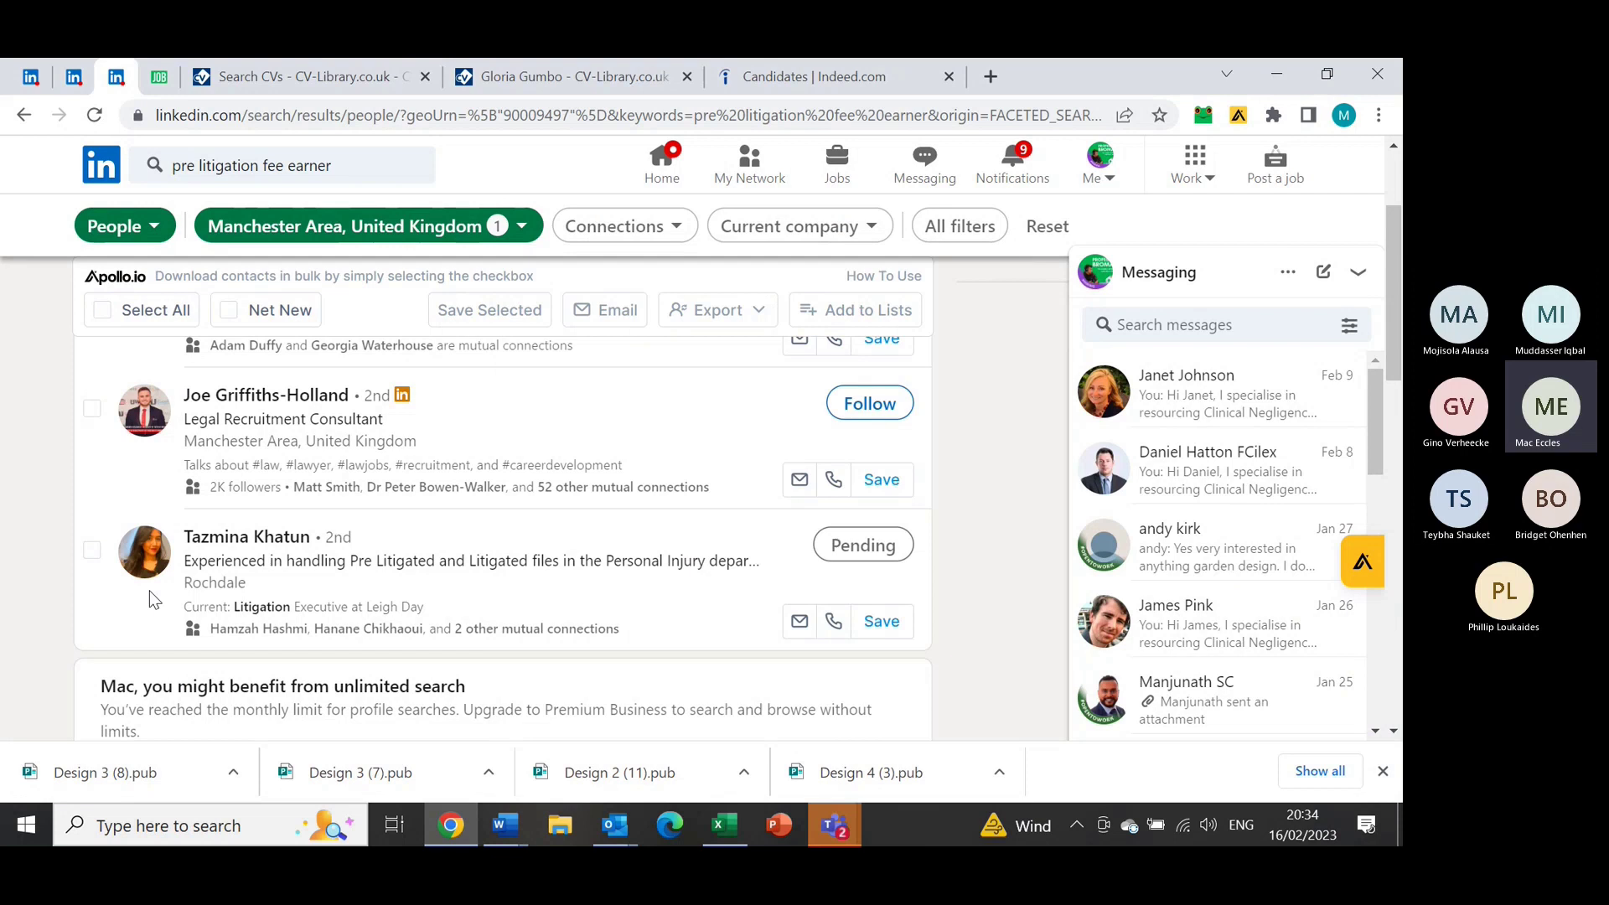